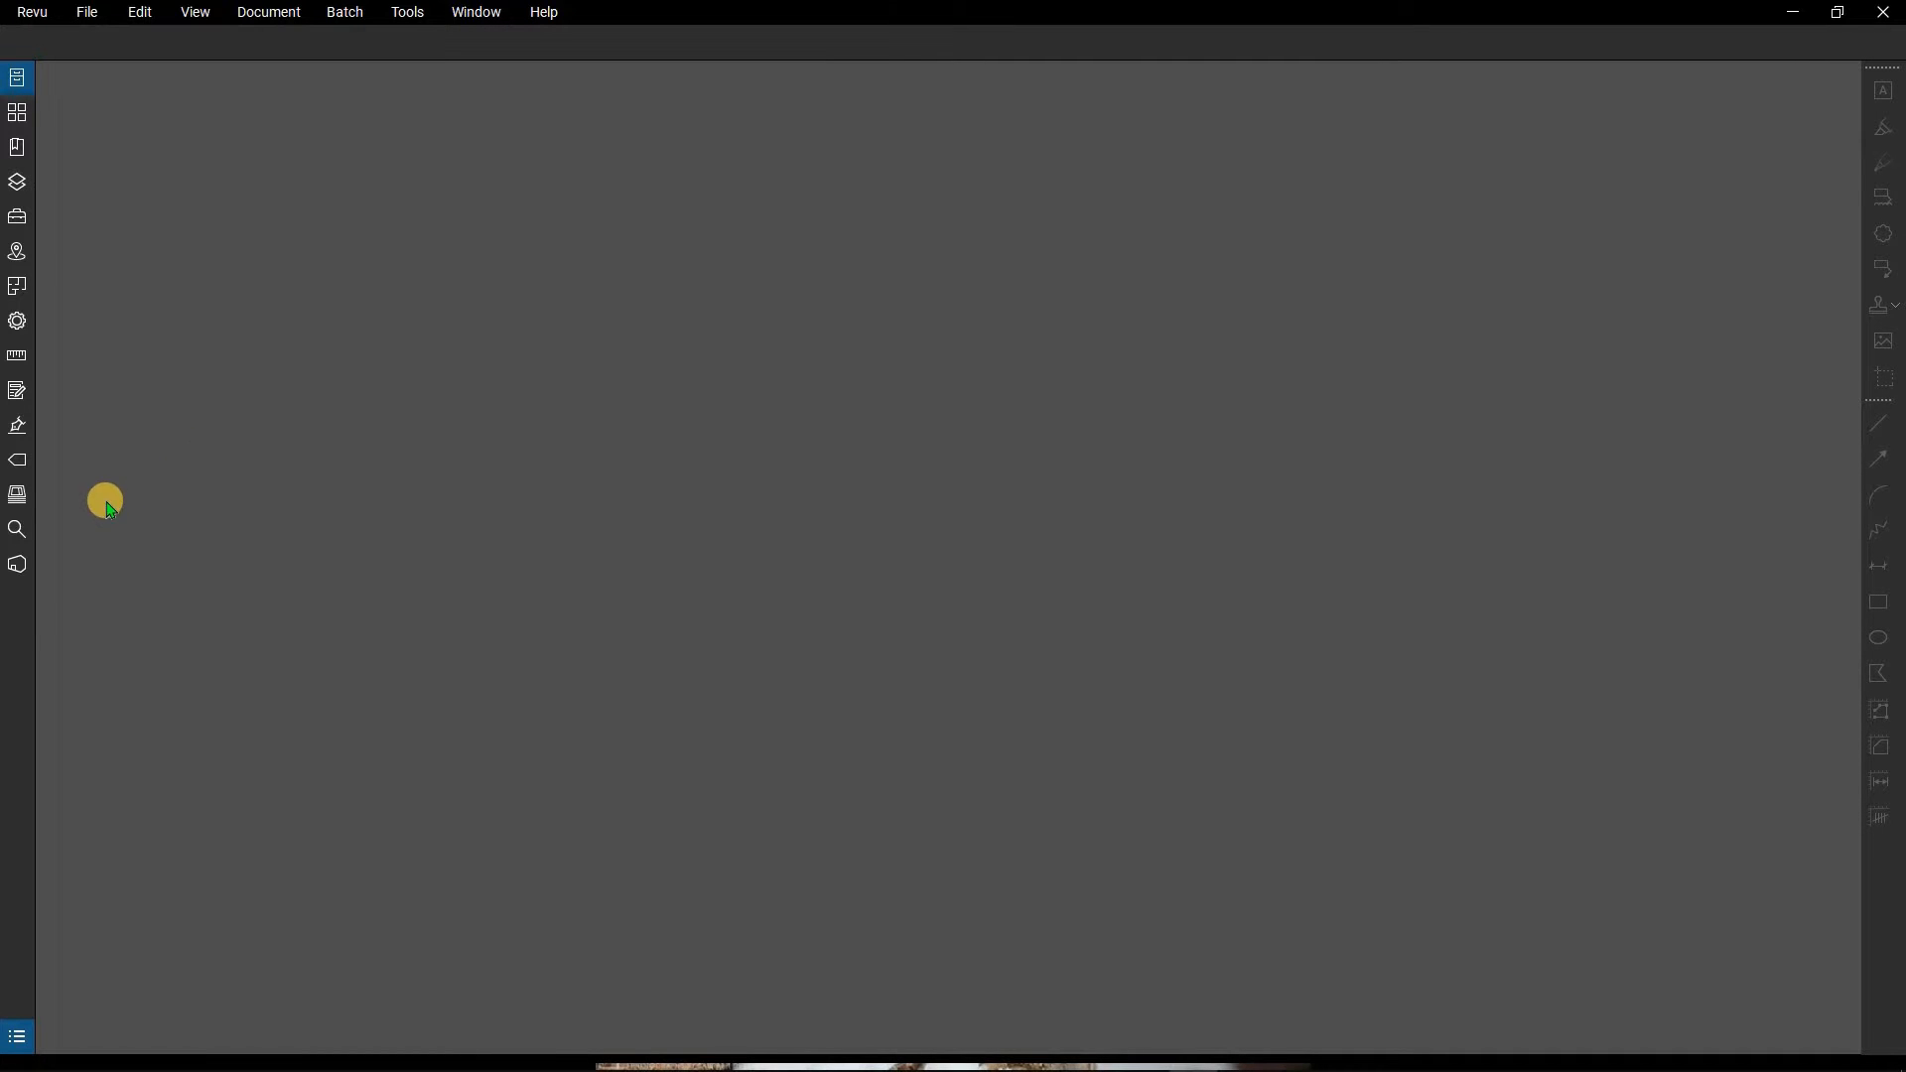
Start a new set in Sets and dismiss the introductory message.
left_click(18, 501)
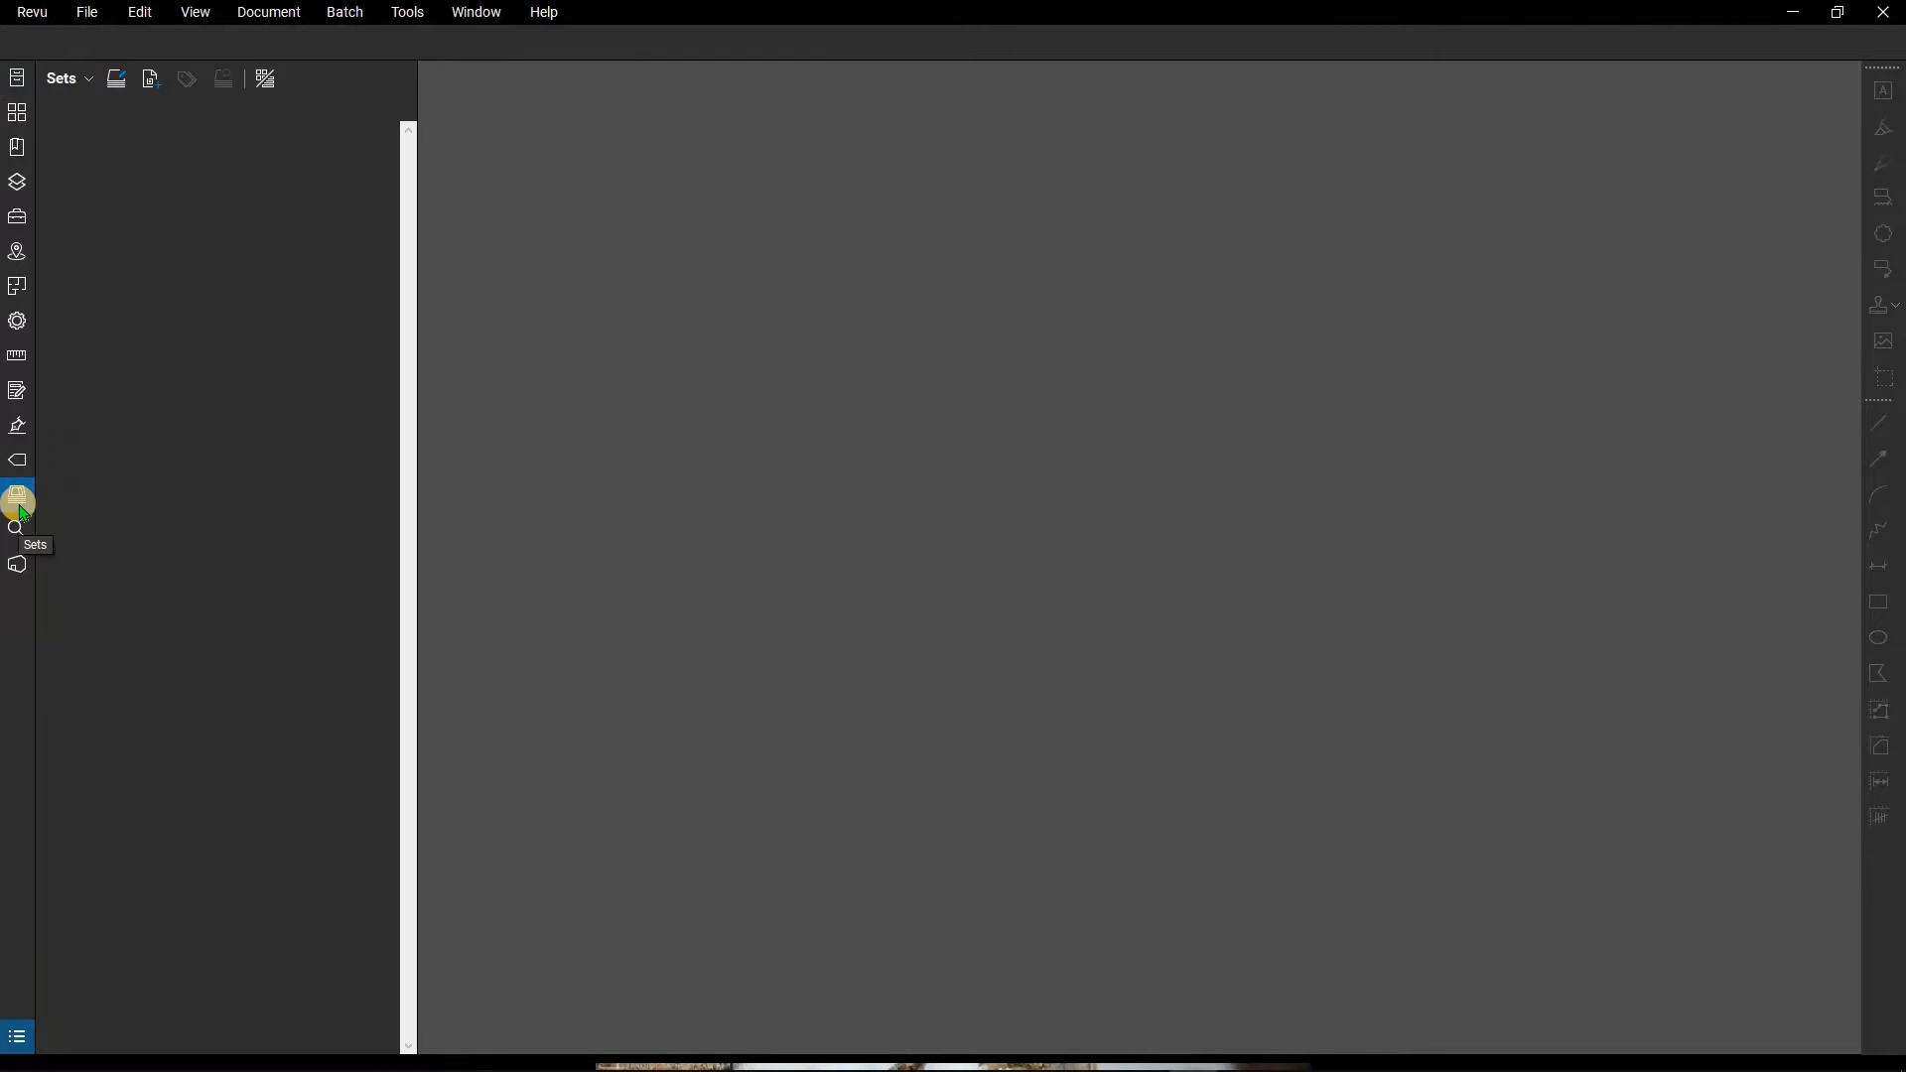
left_click(92, 78)
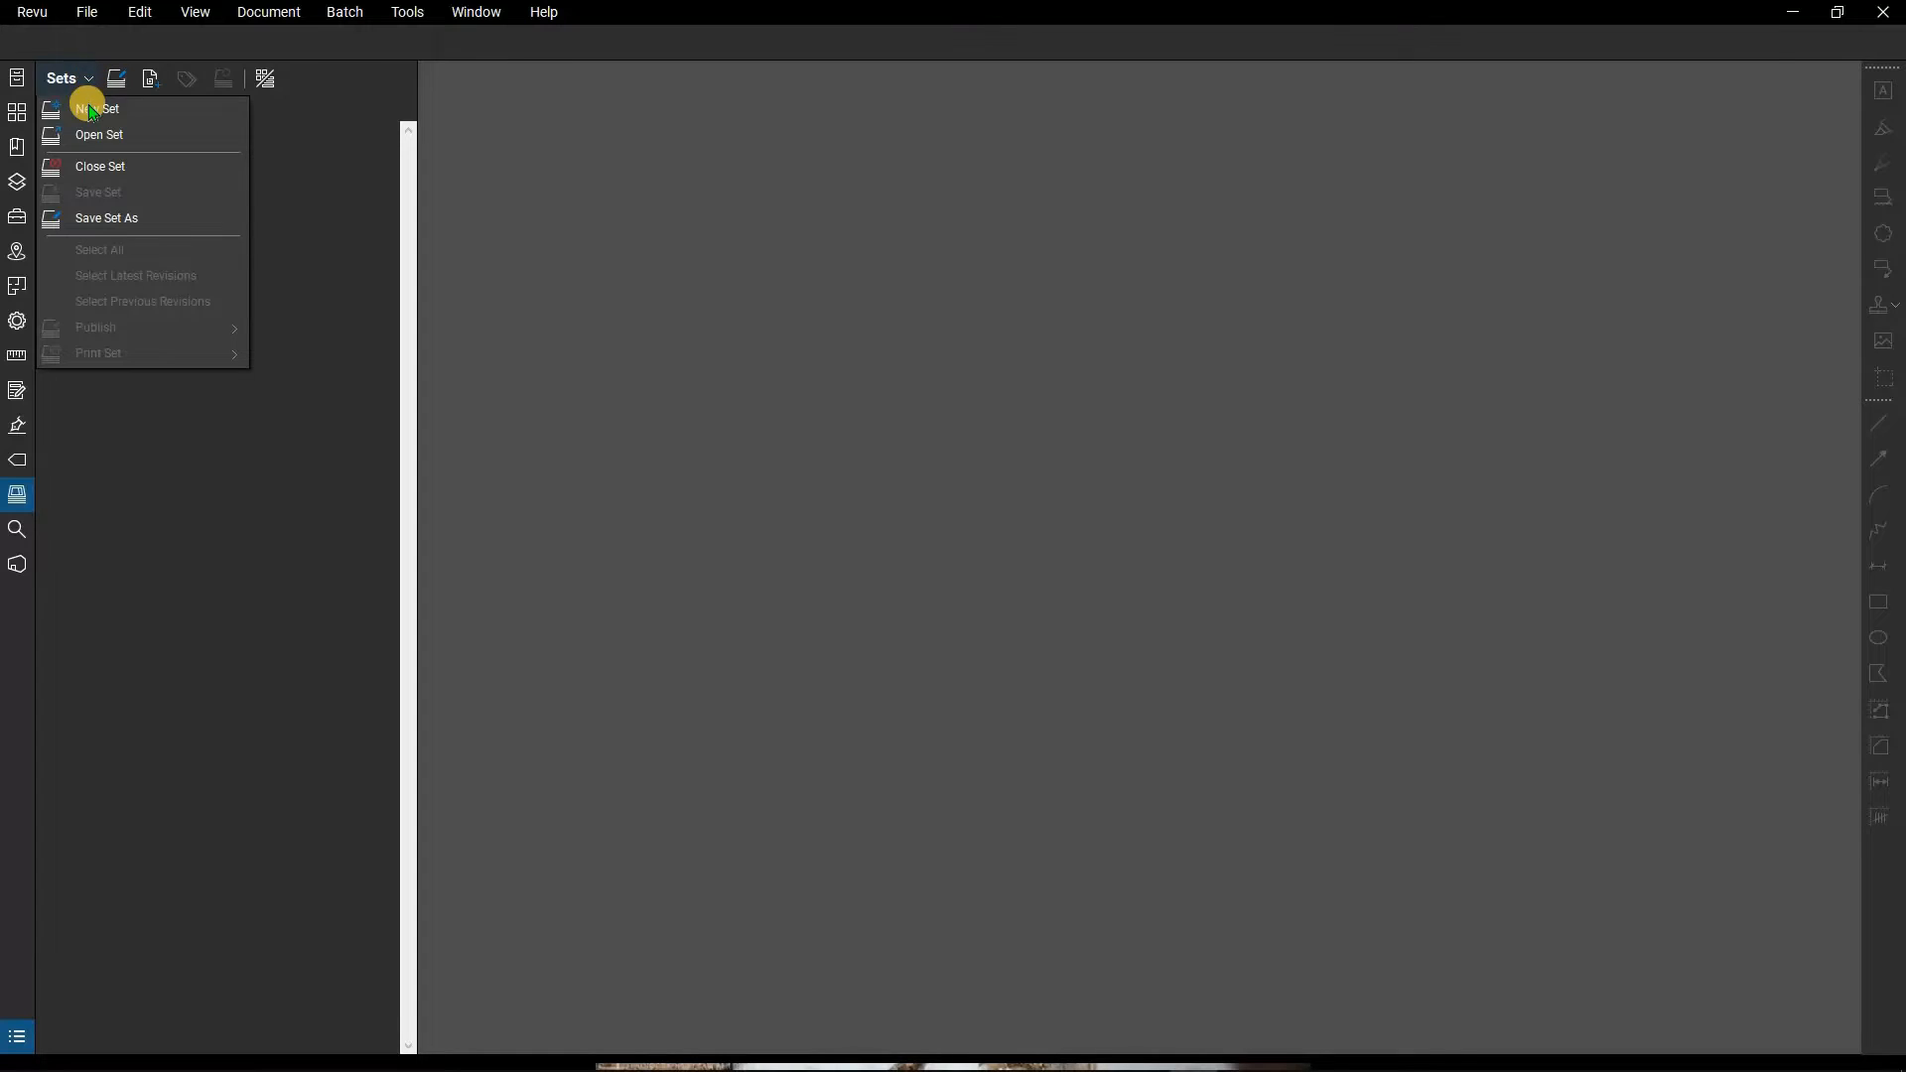
left_click(89, 107)
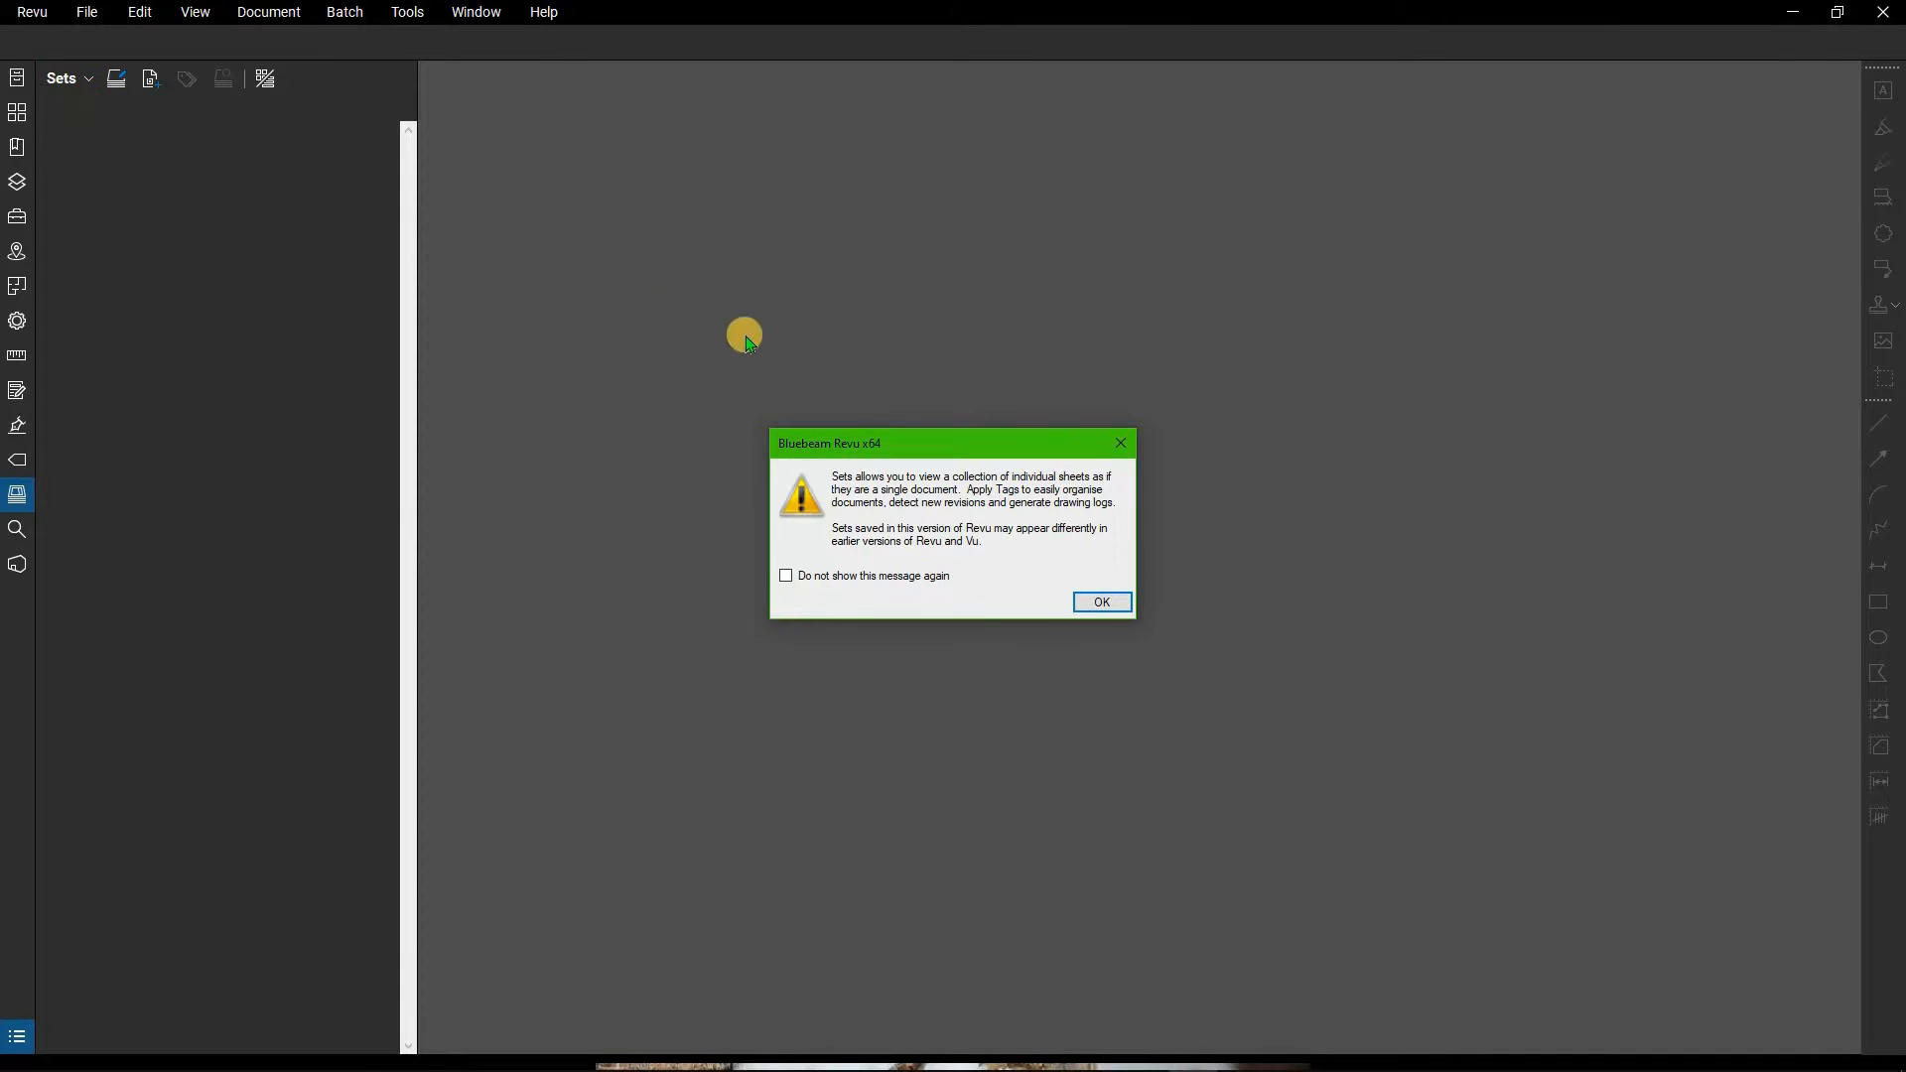
left_click(1100, 603)
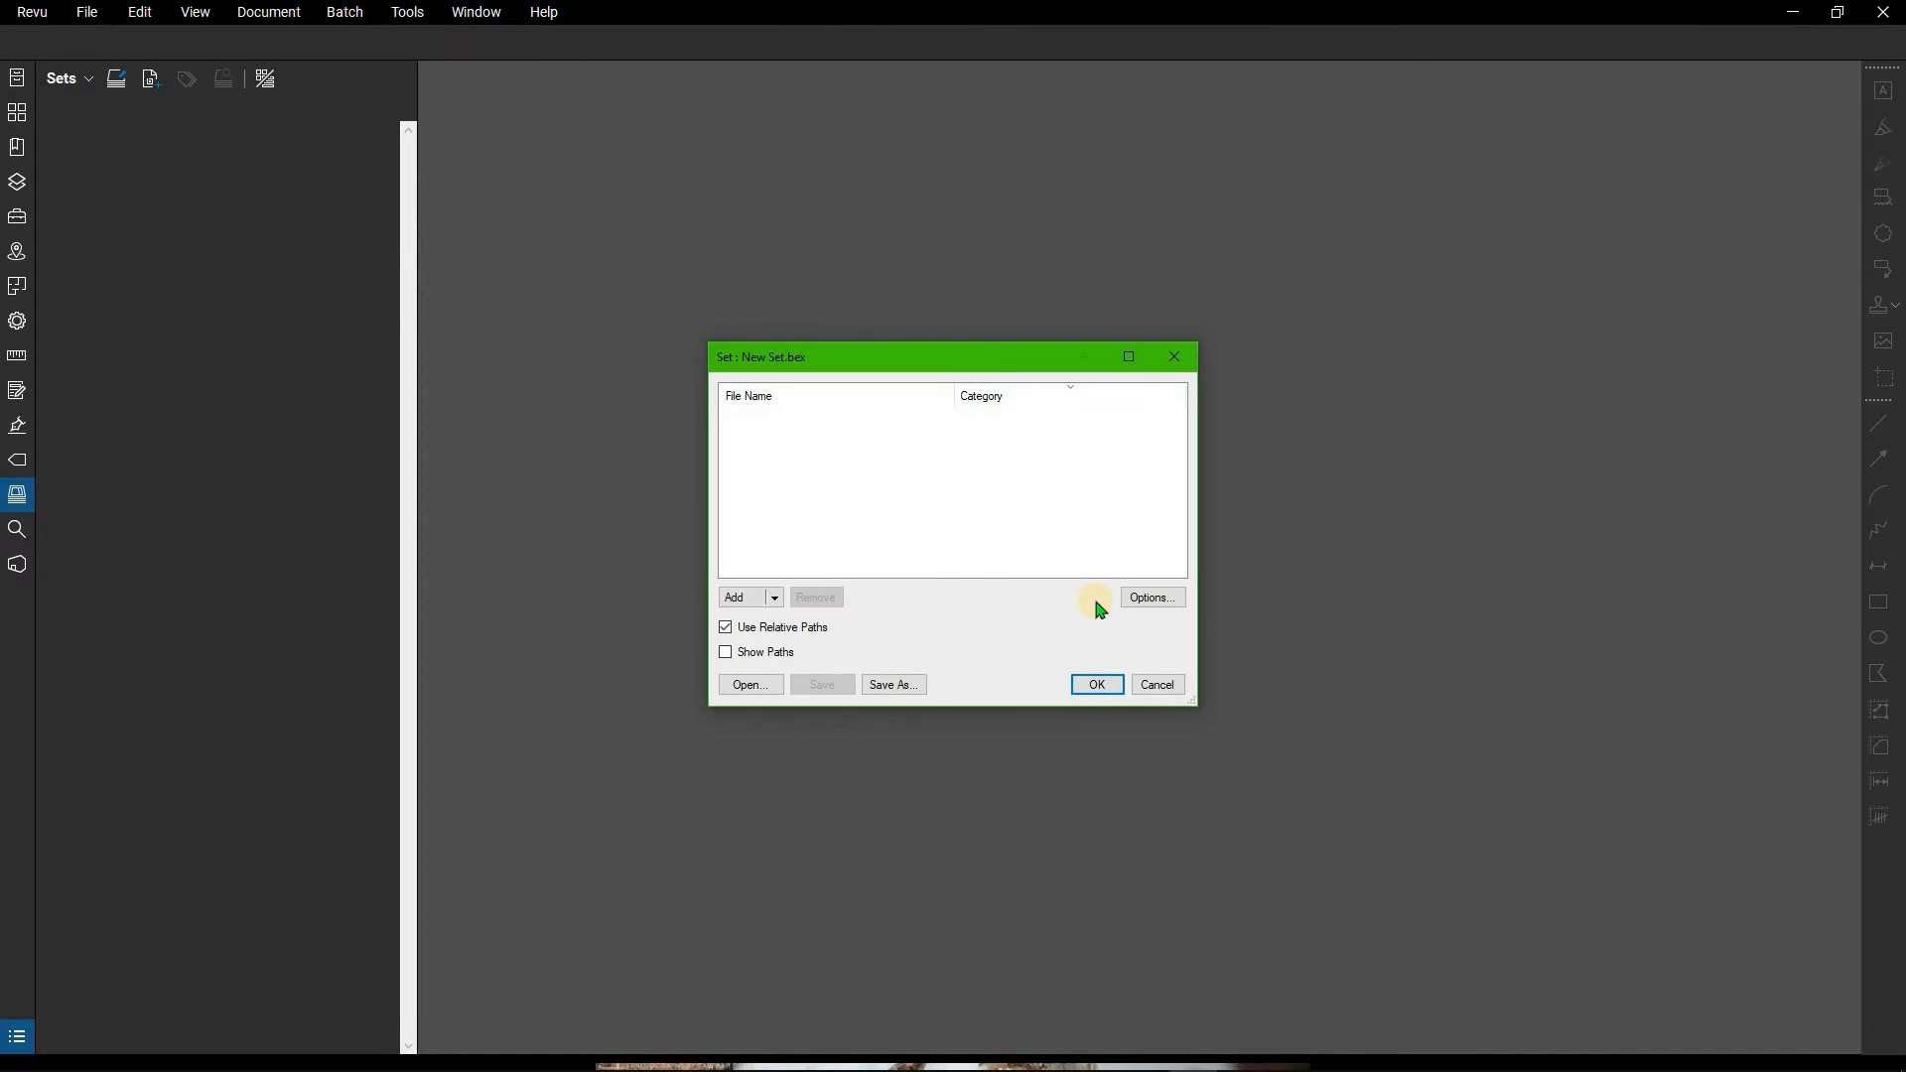
Add the folder DM02_Creating_Sets, without its subfolders, to the new set.
left_click(774, 599)
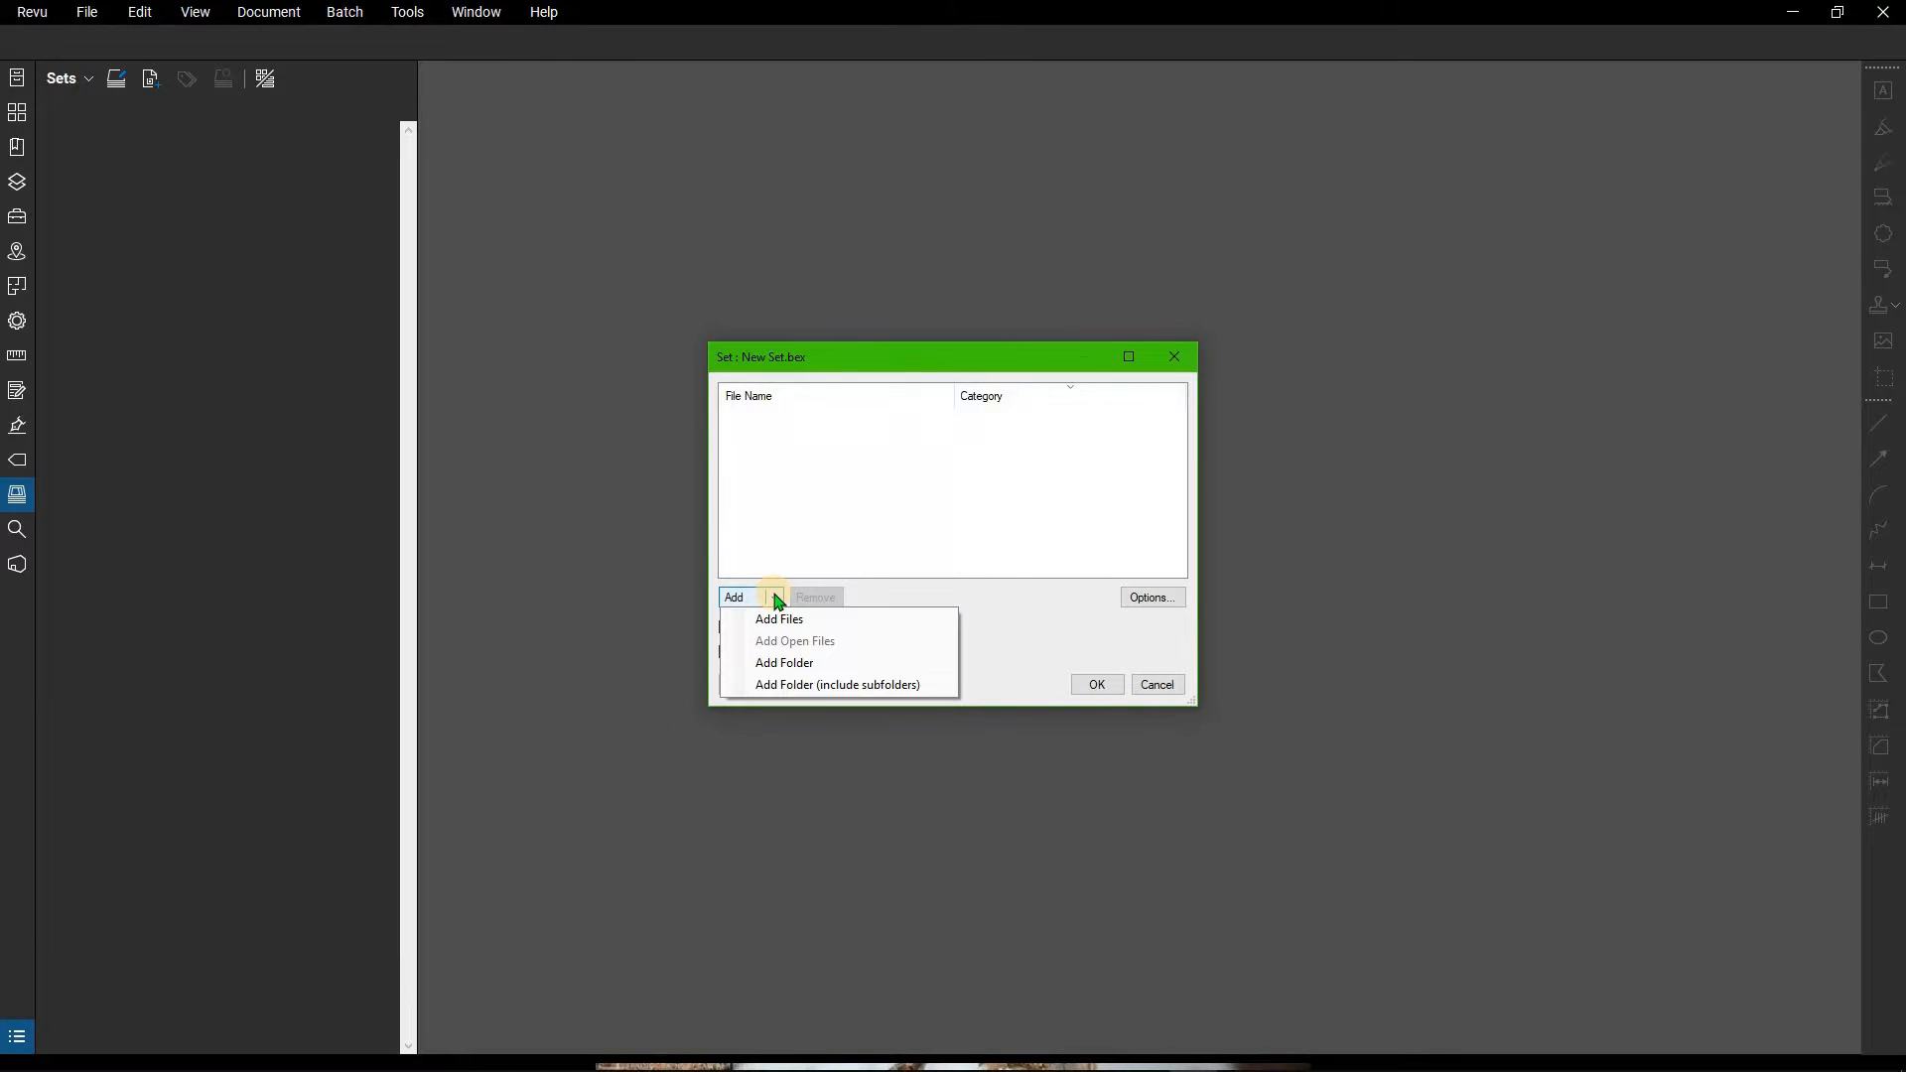
left_click(785, 672)
left_click(862, 400)
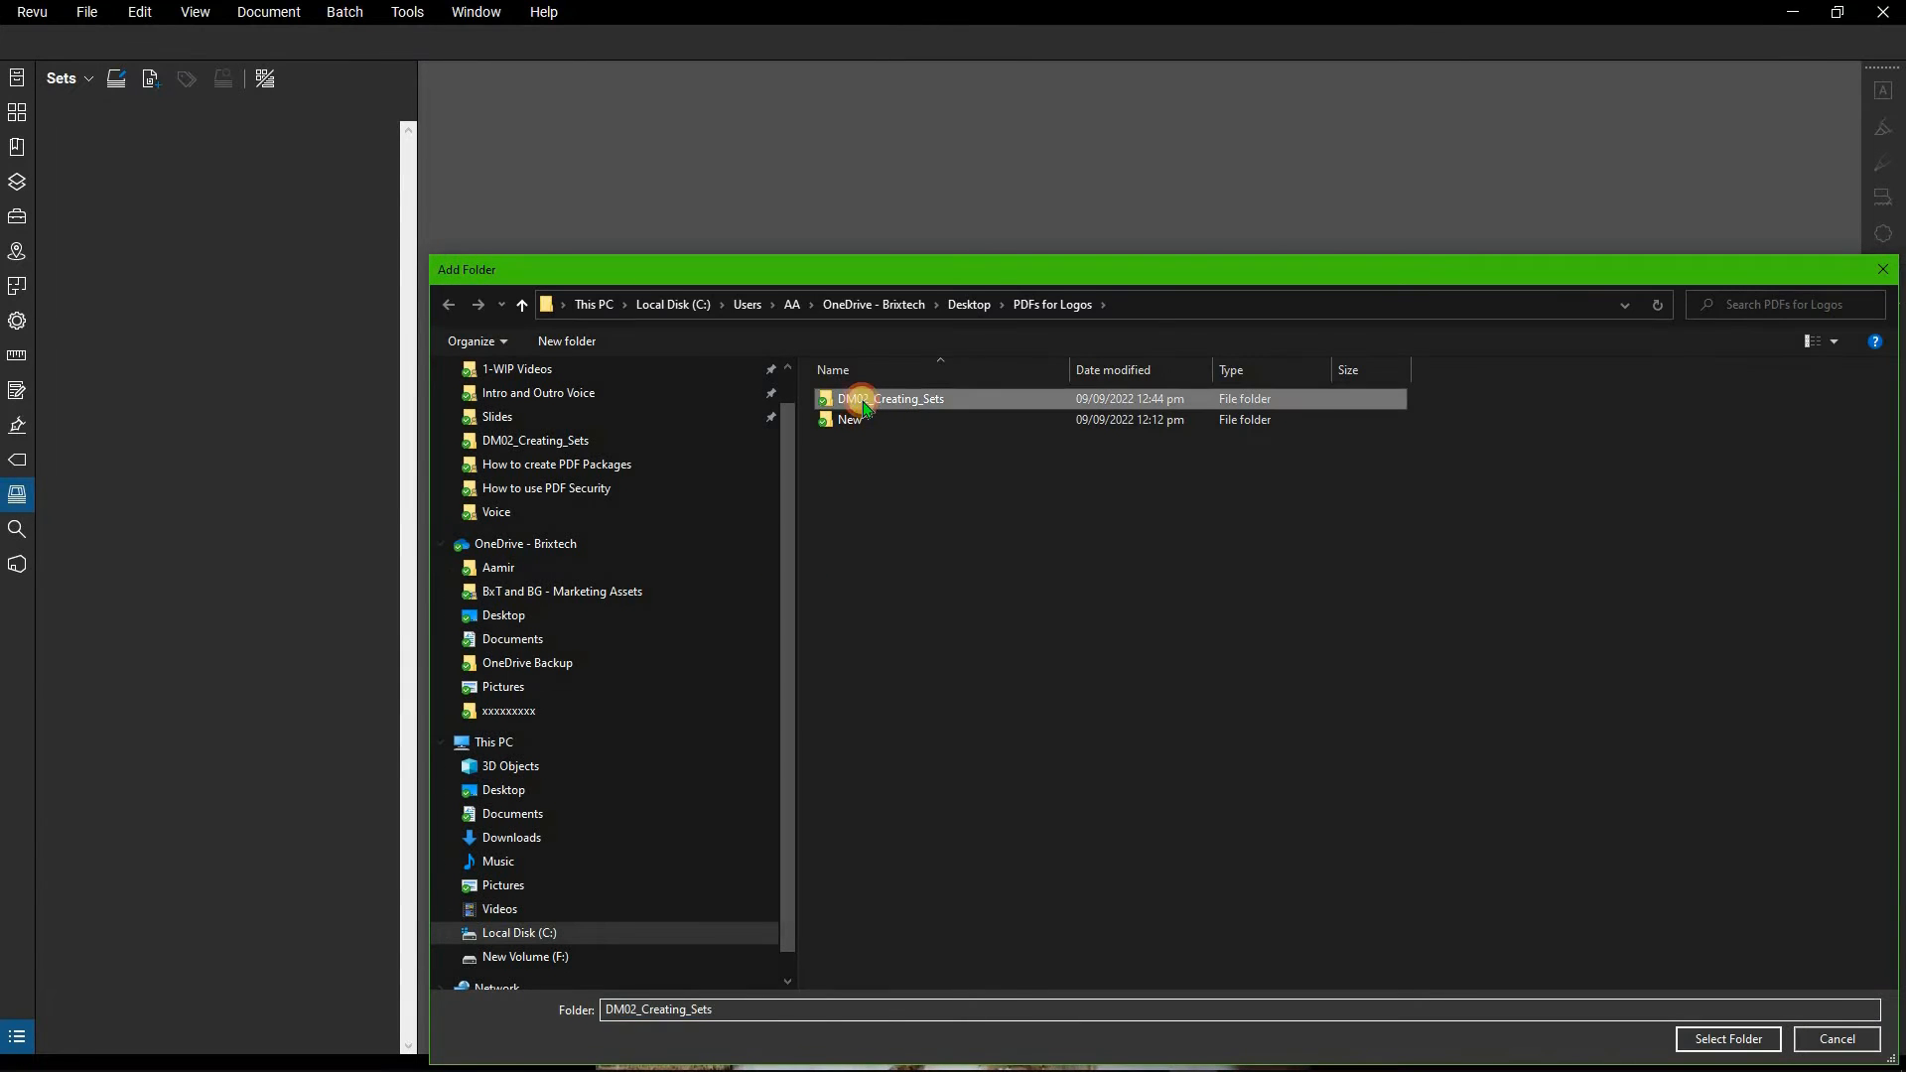
left_click(1715, 1039)
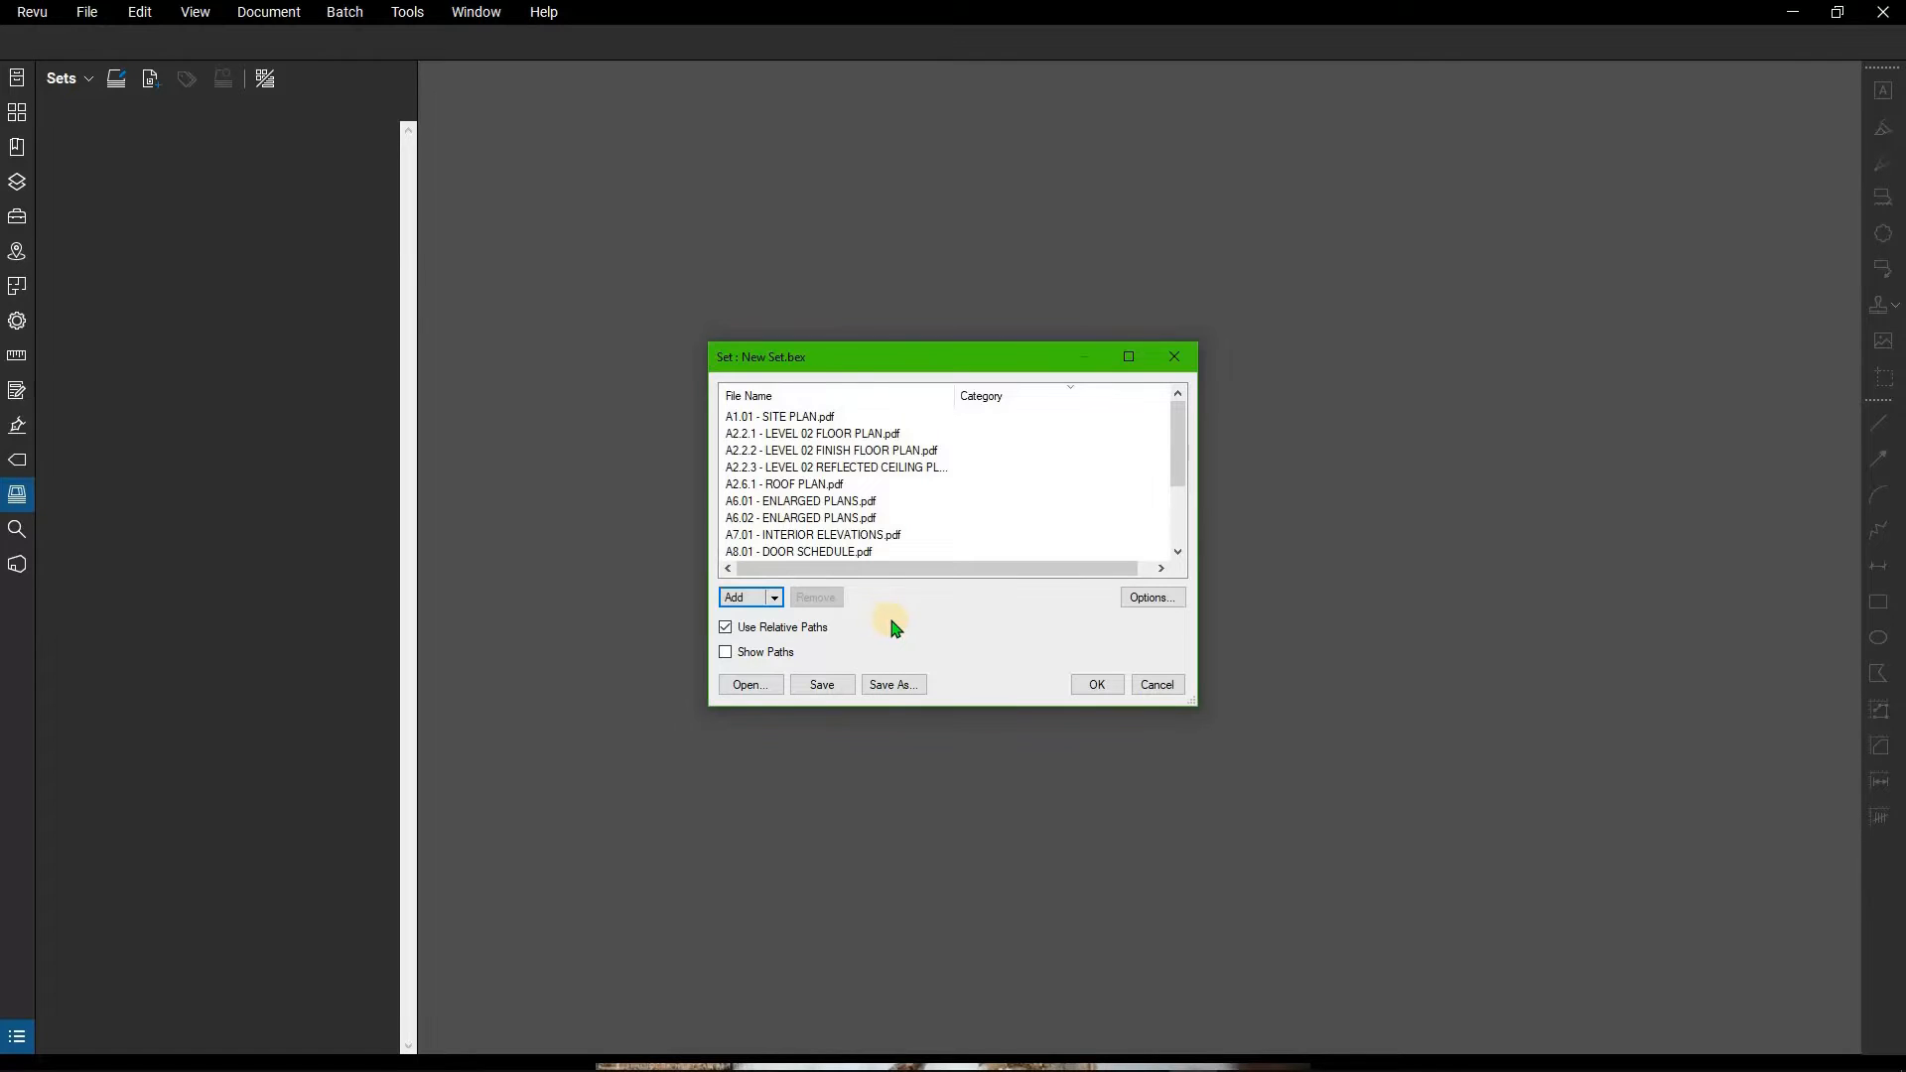
Open the set's options and review the available choices for Show, Sort By and Sort Order.
left_click(1143, 598)
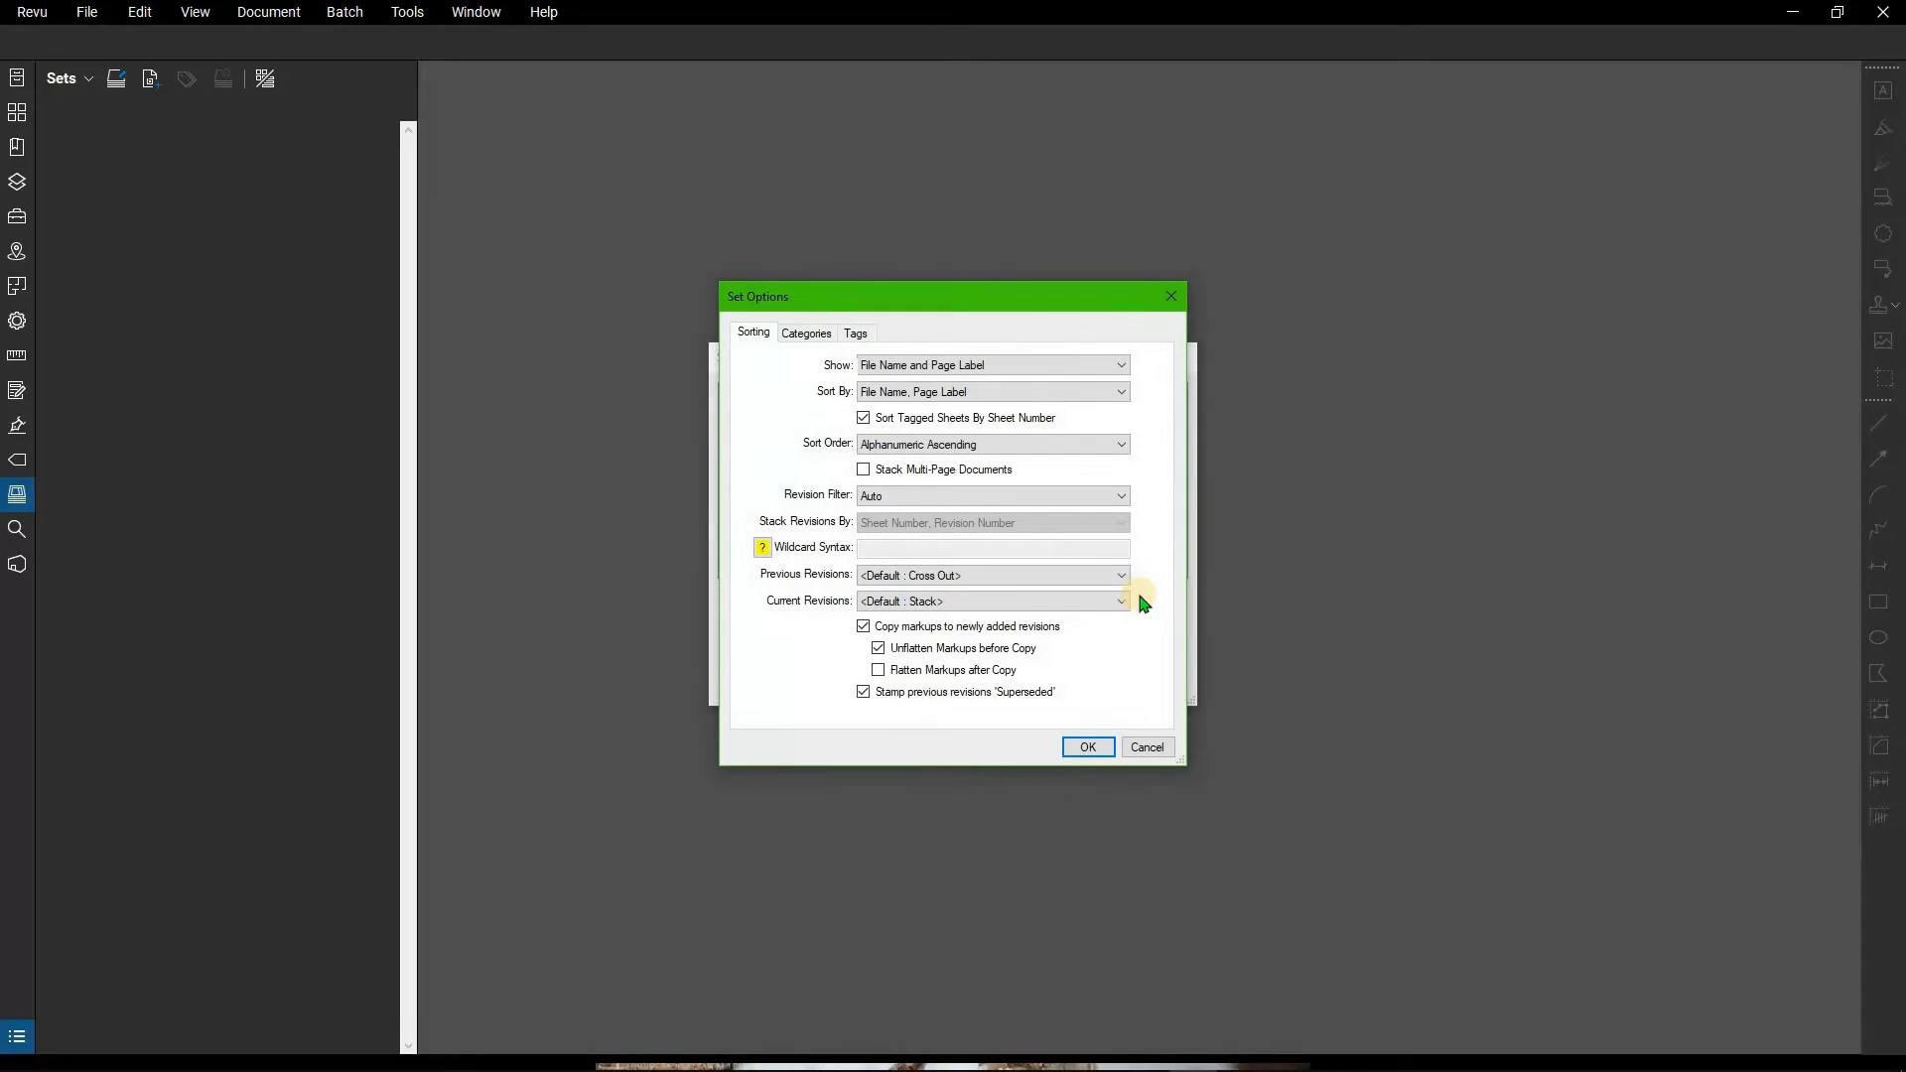
left_click(1113, 363)
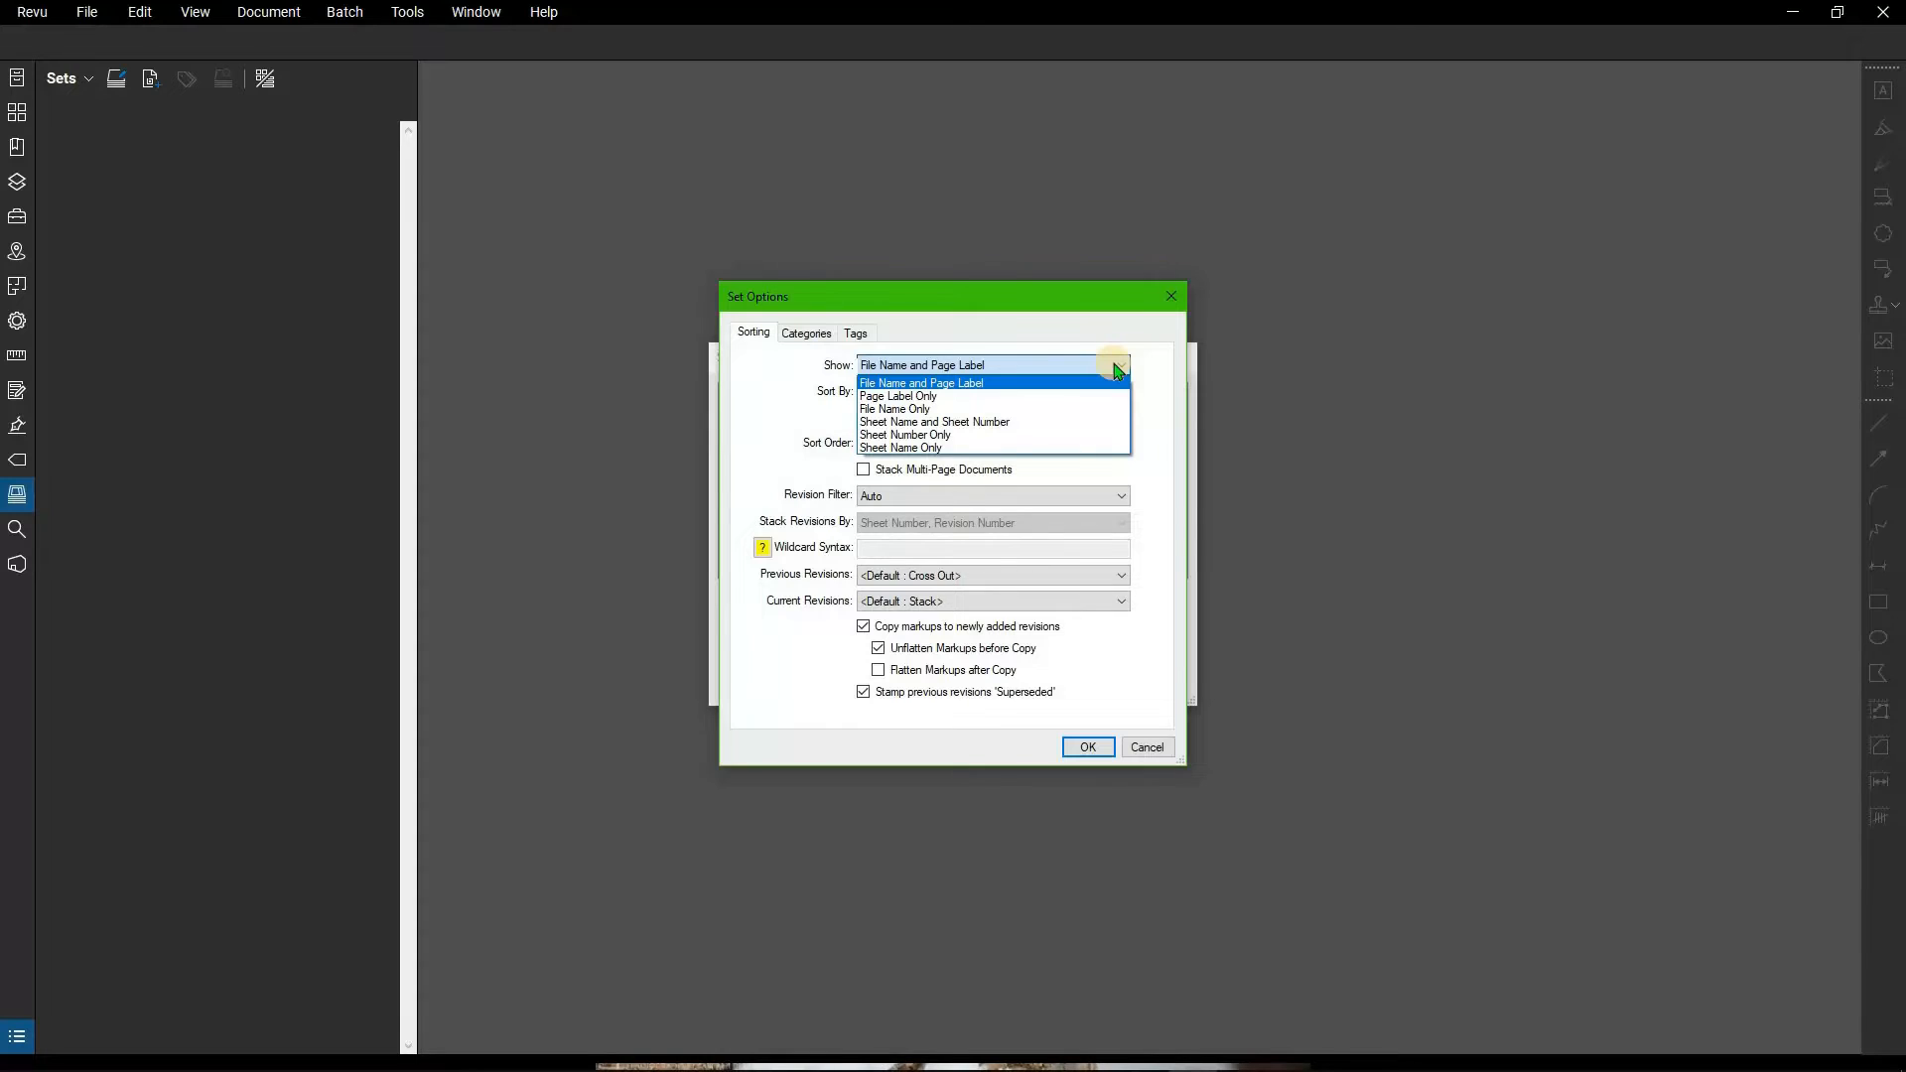
left_click(1115, 365)
left_click(1119, 395)
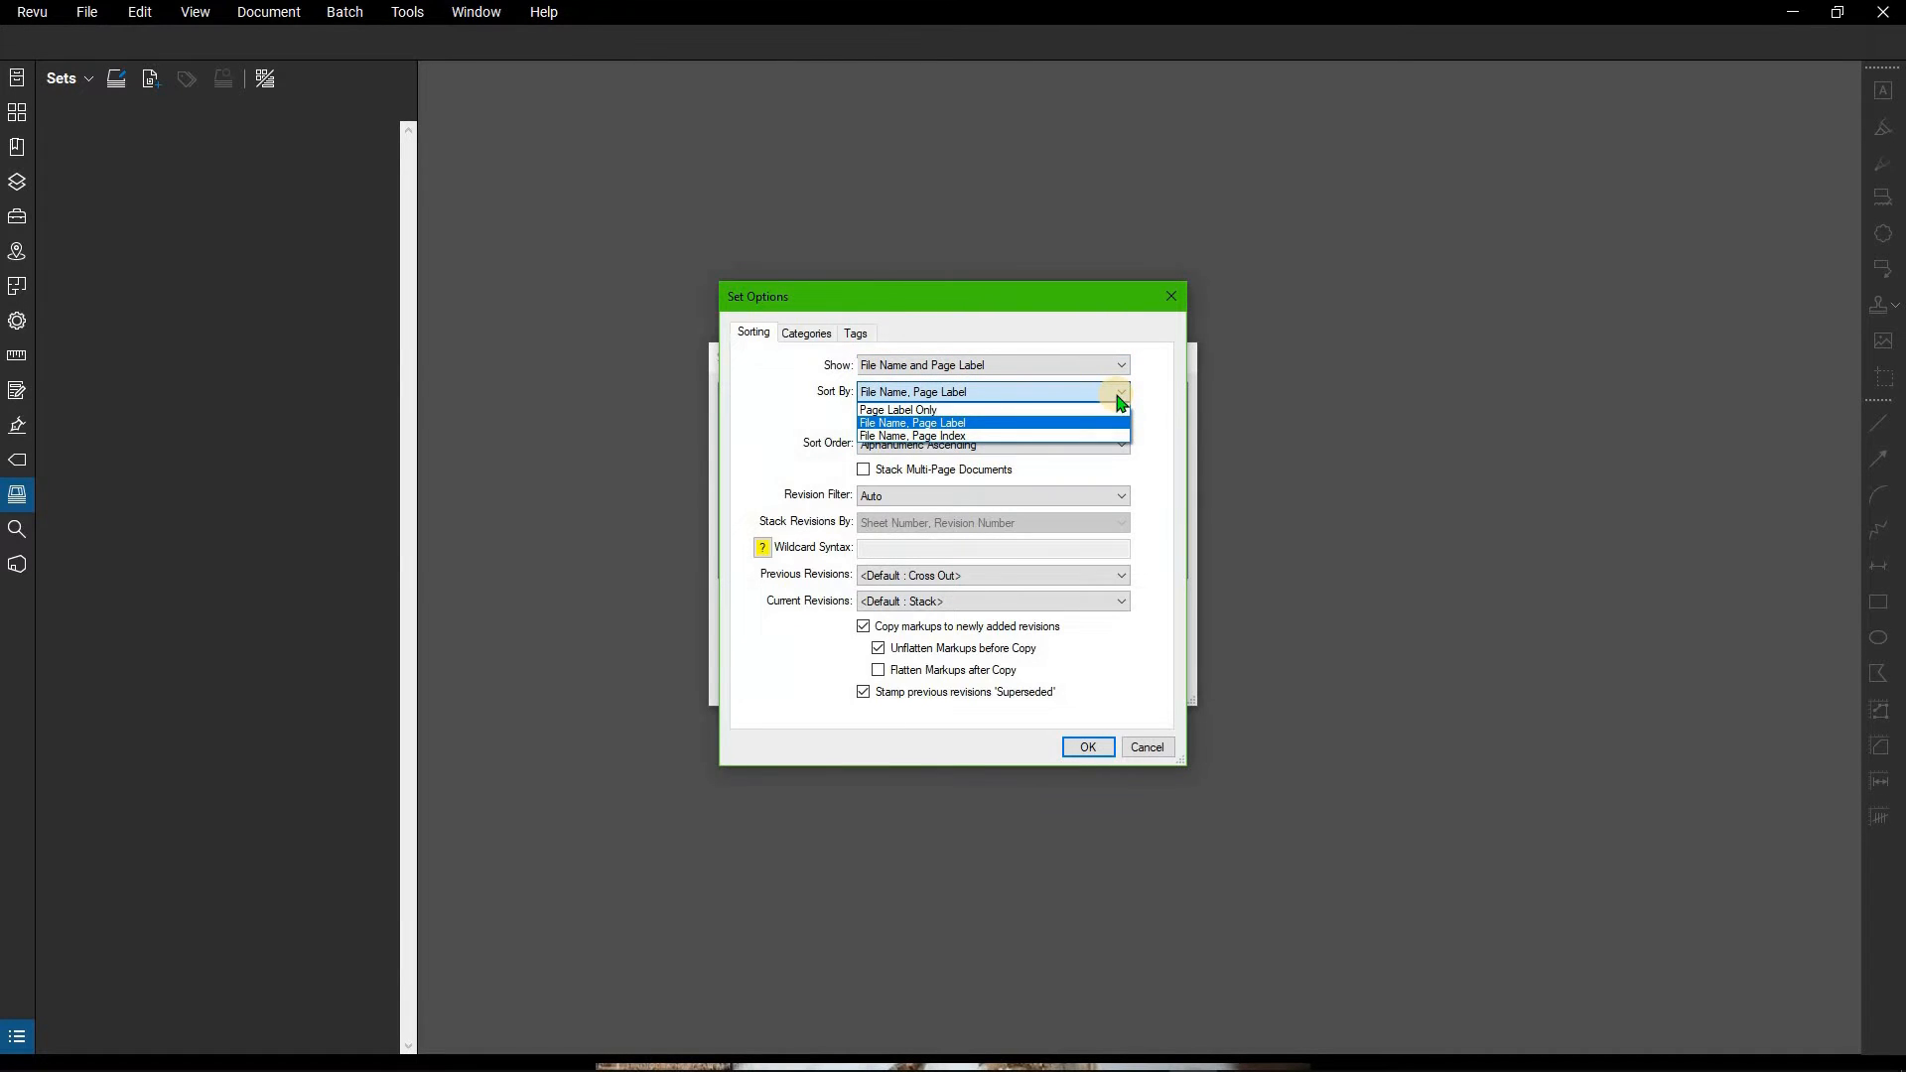
left_click(1118, 398)
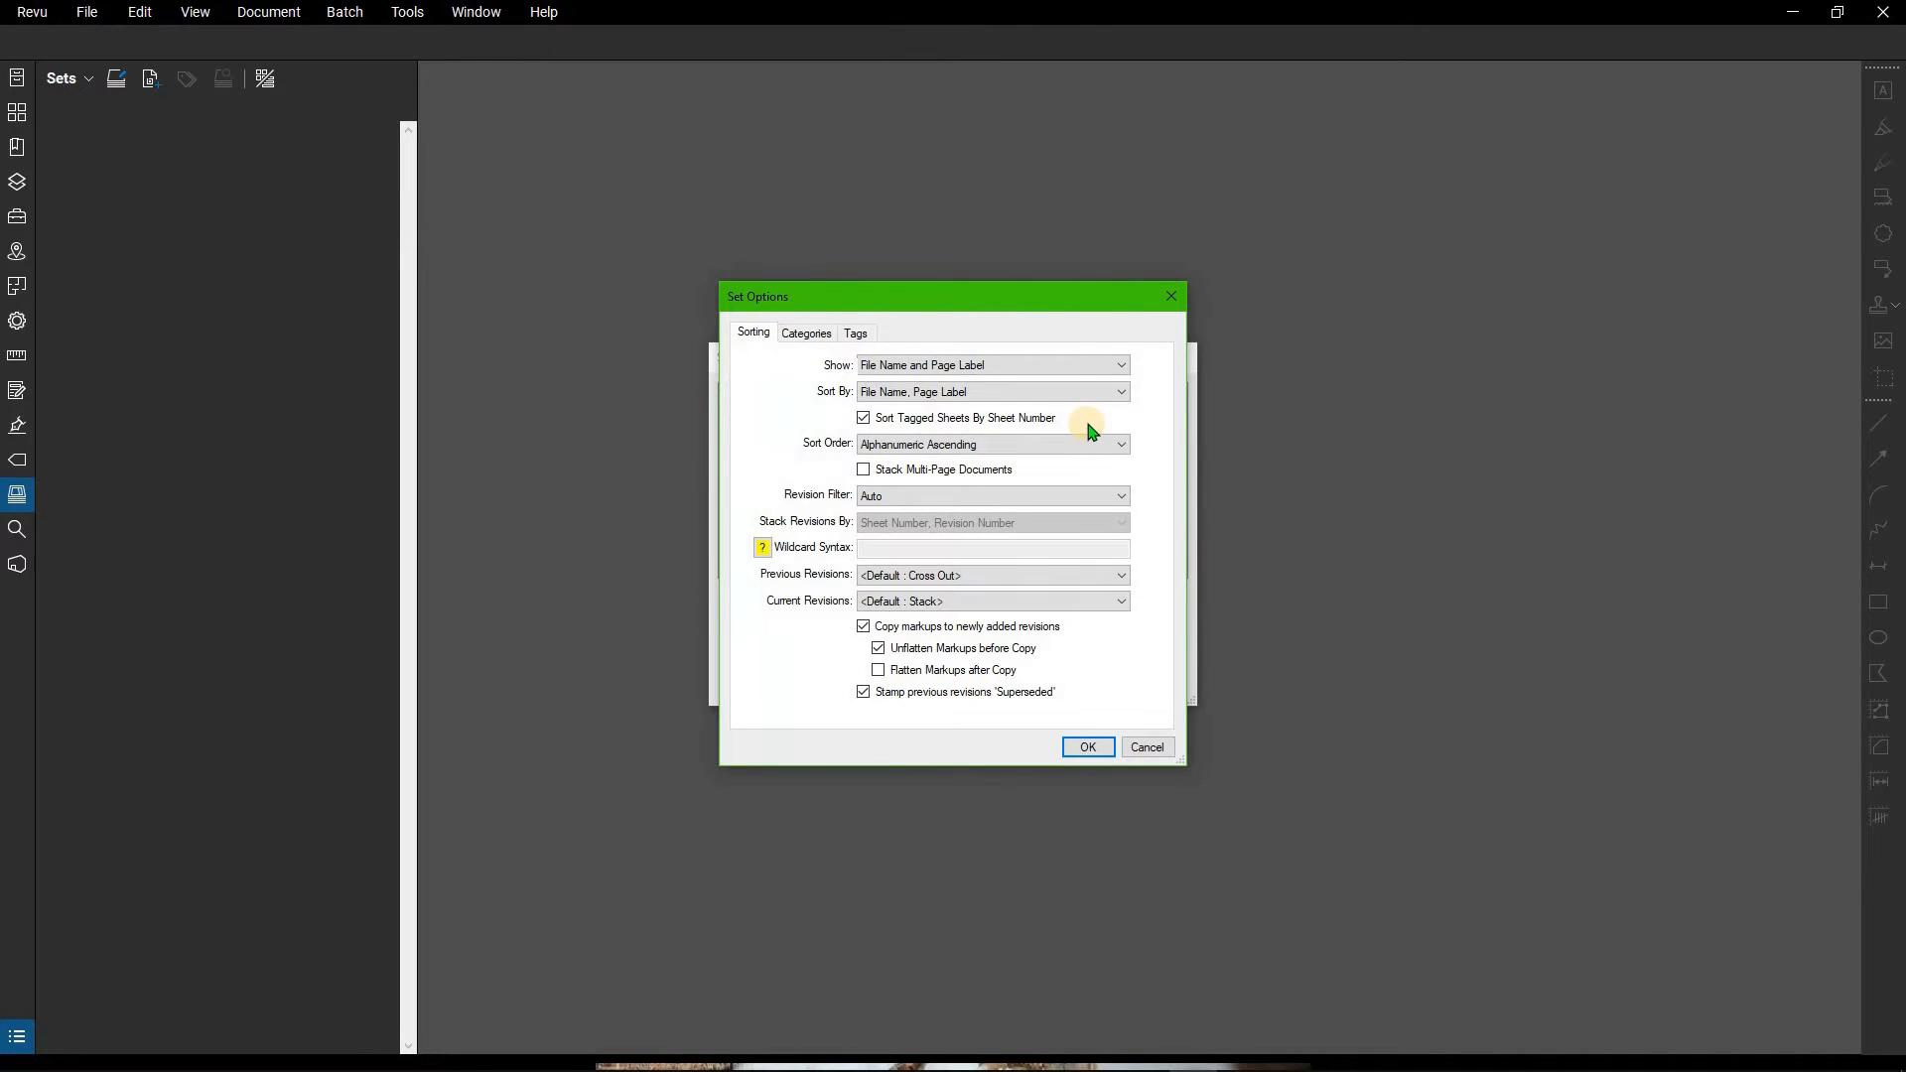
left_click(1102, 444)
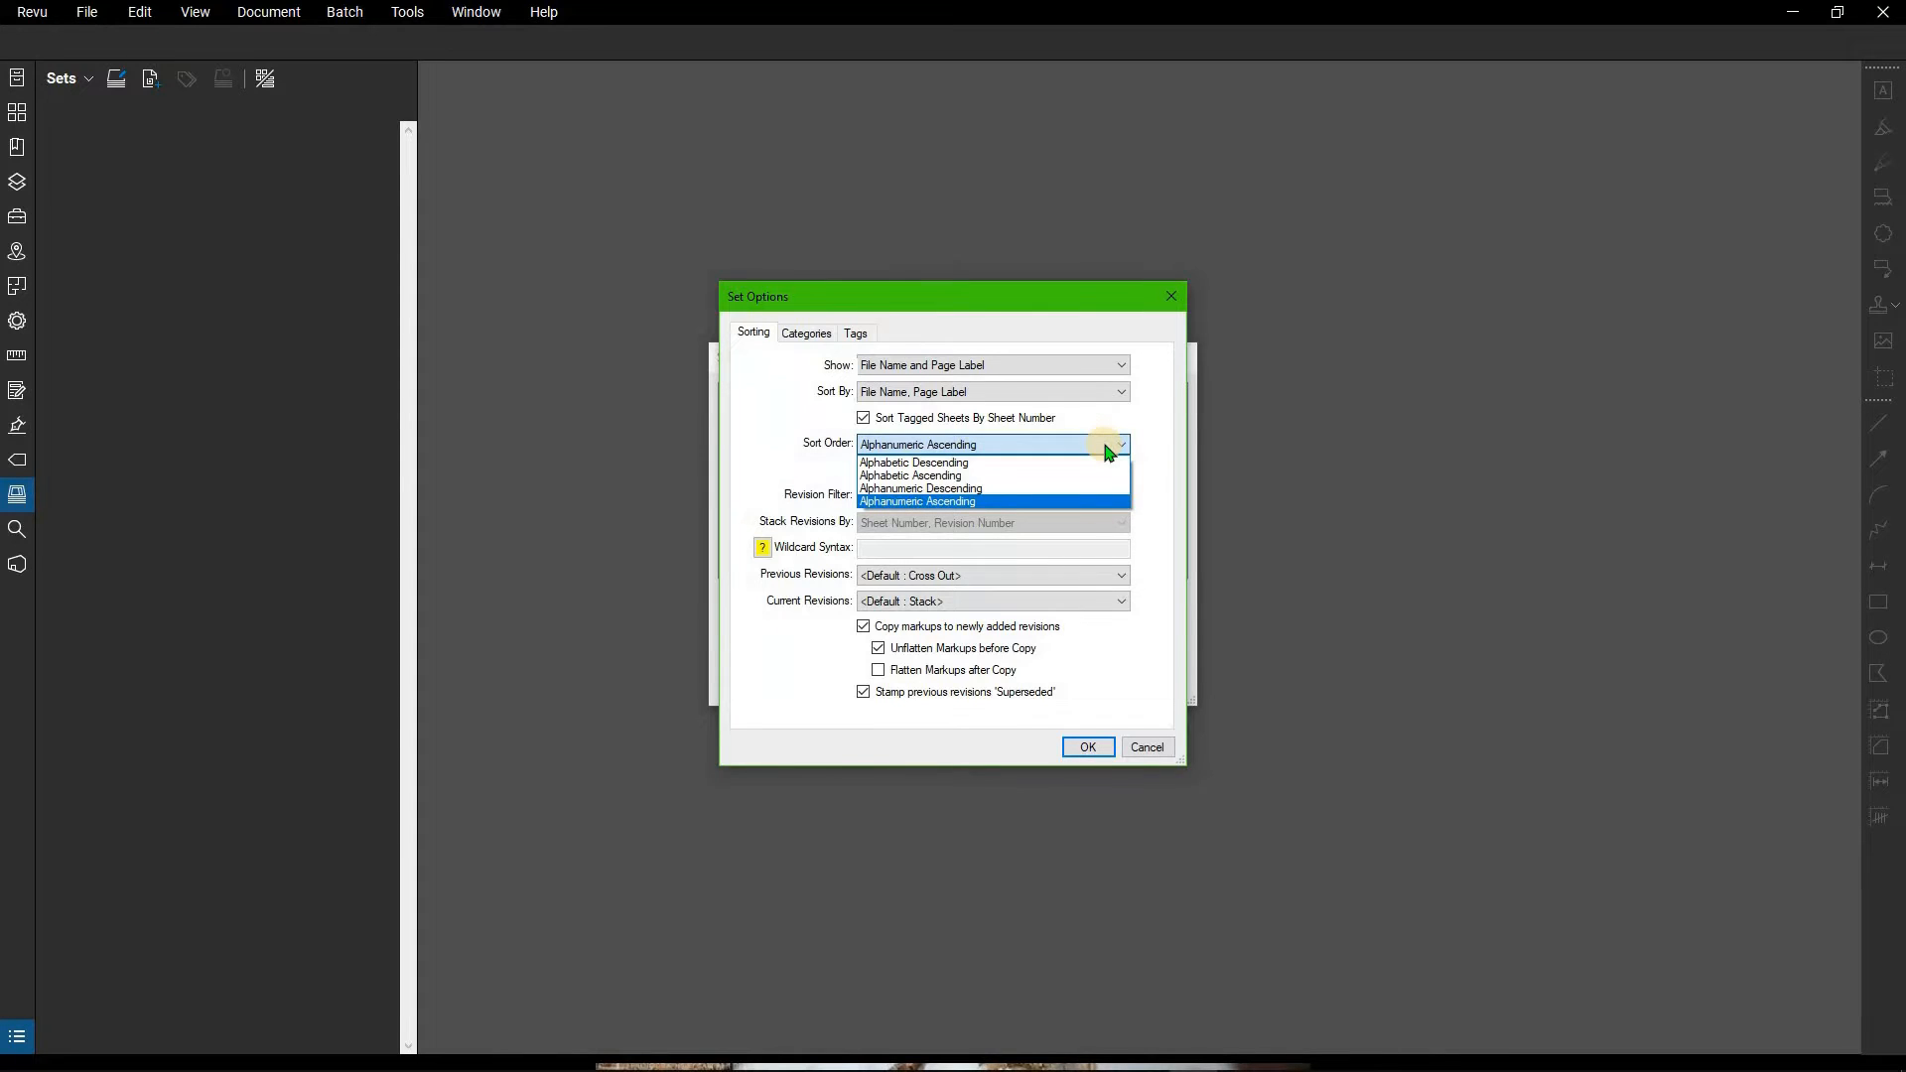
left_click(1107, 446)
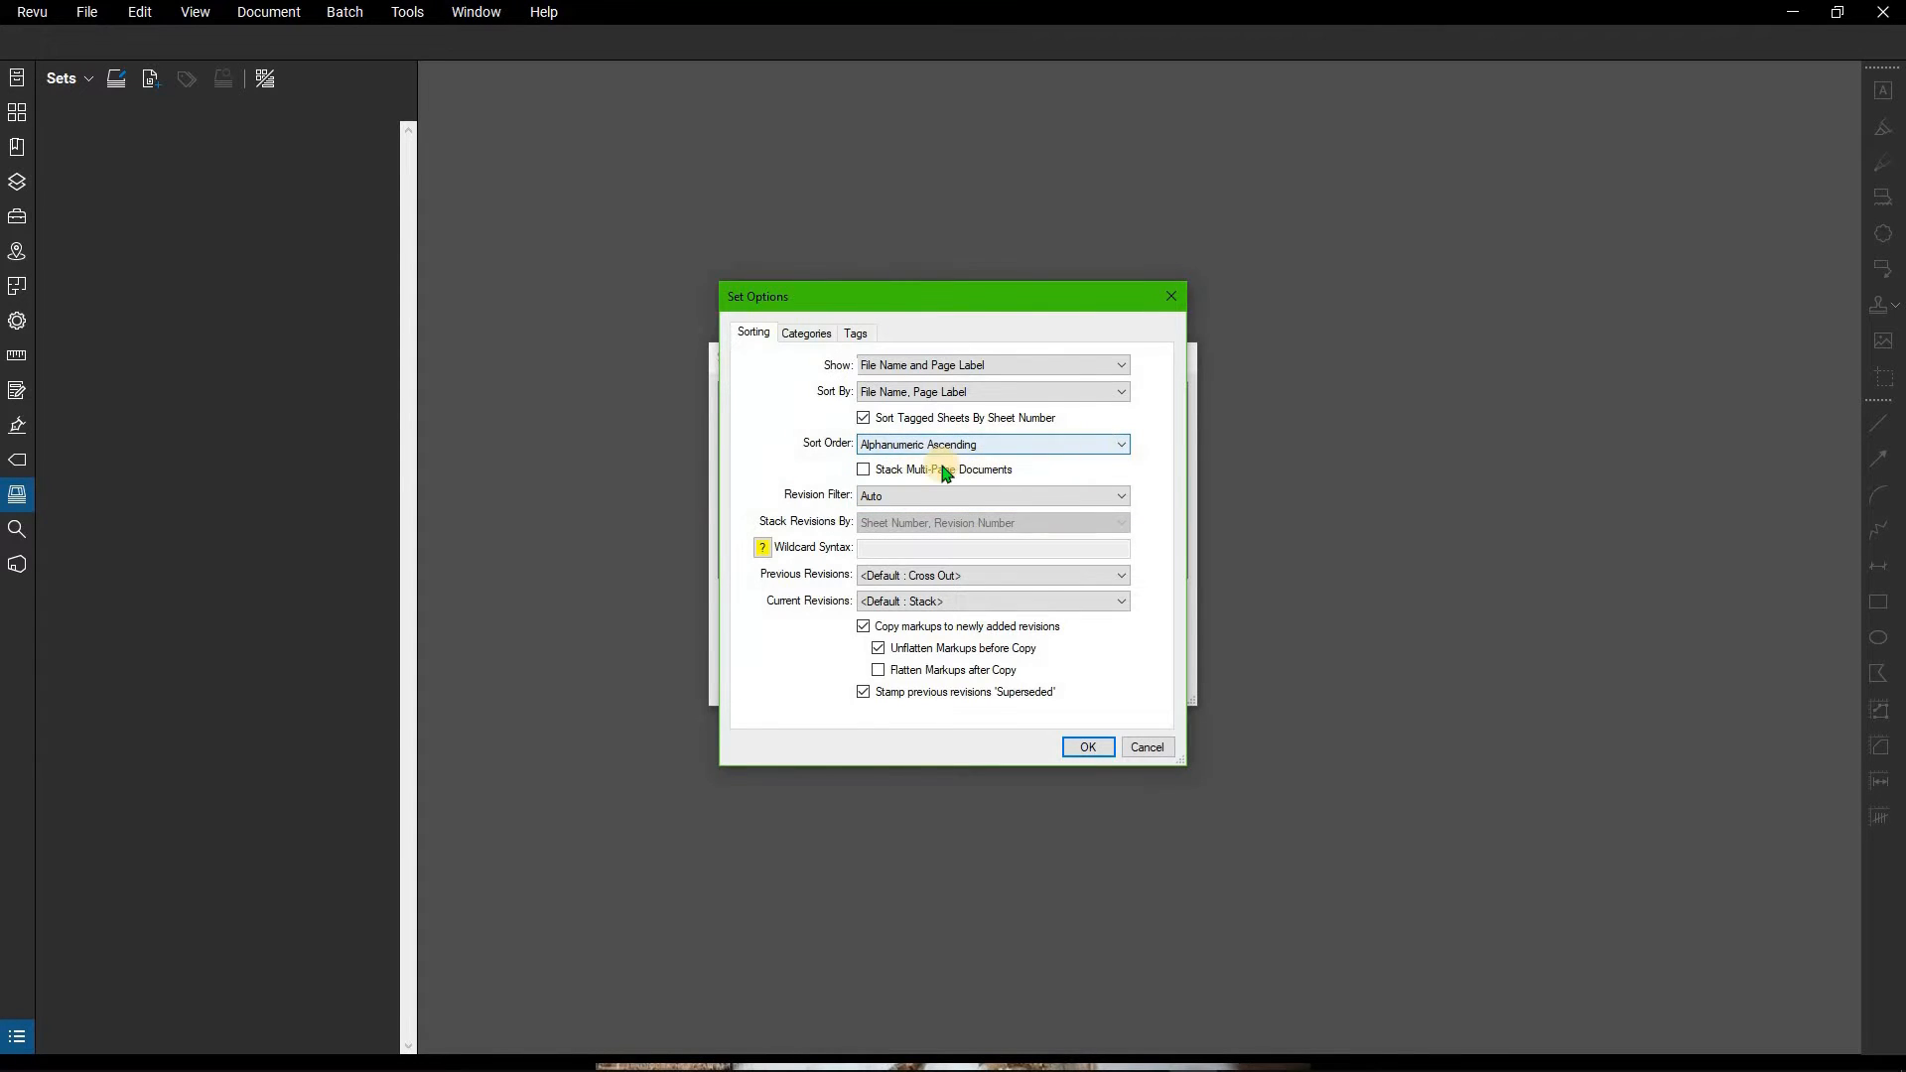
Set the revision filter to Wildcard with the syntax ADD, and consult the wildcard syntax help.
left_click(1123, 497)
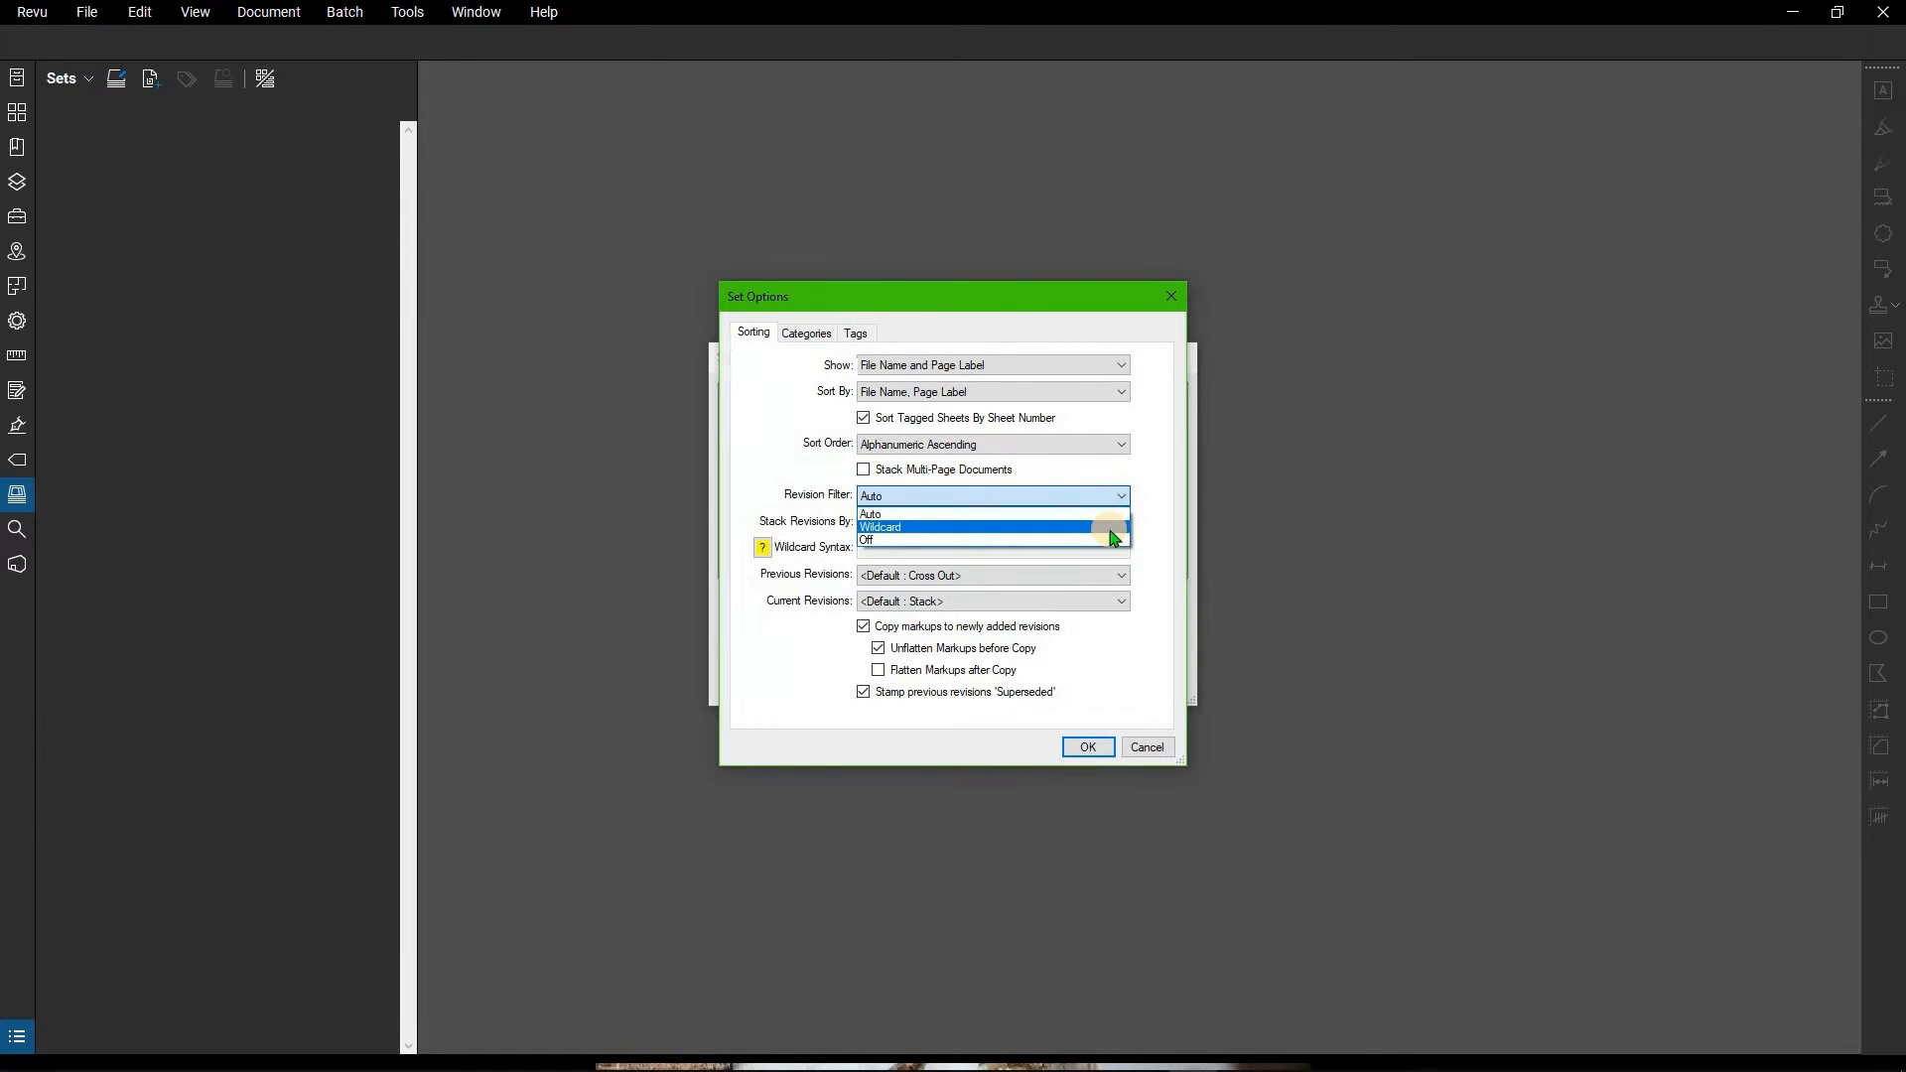
left_click(1112, 528)
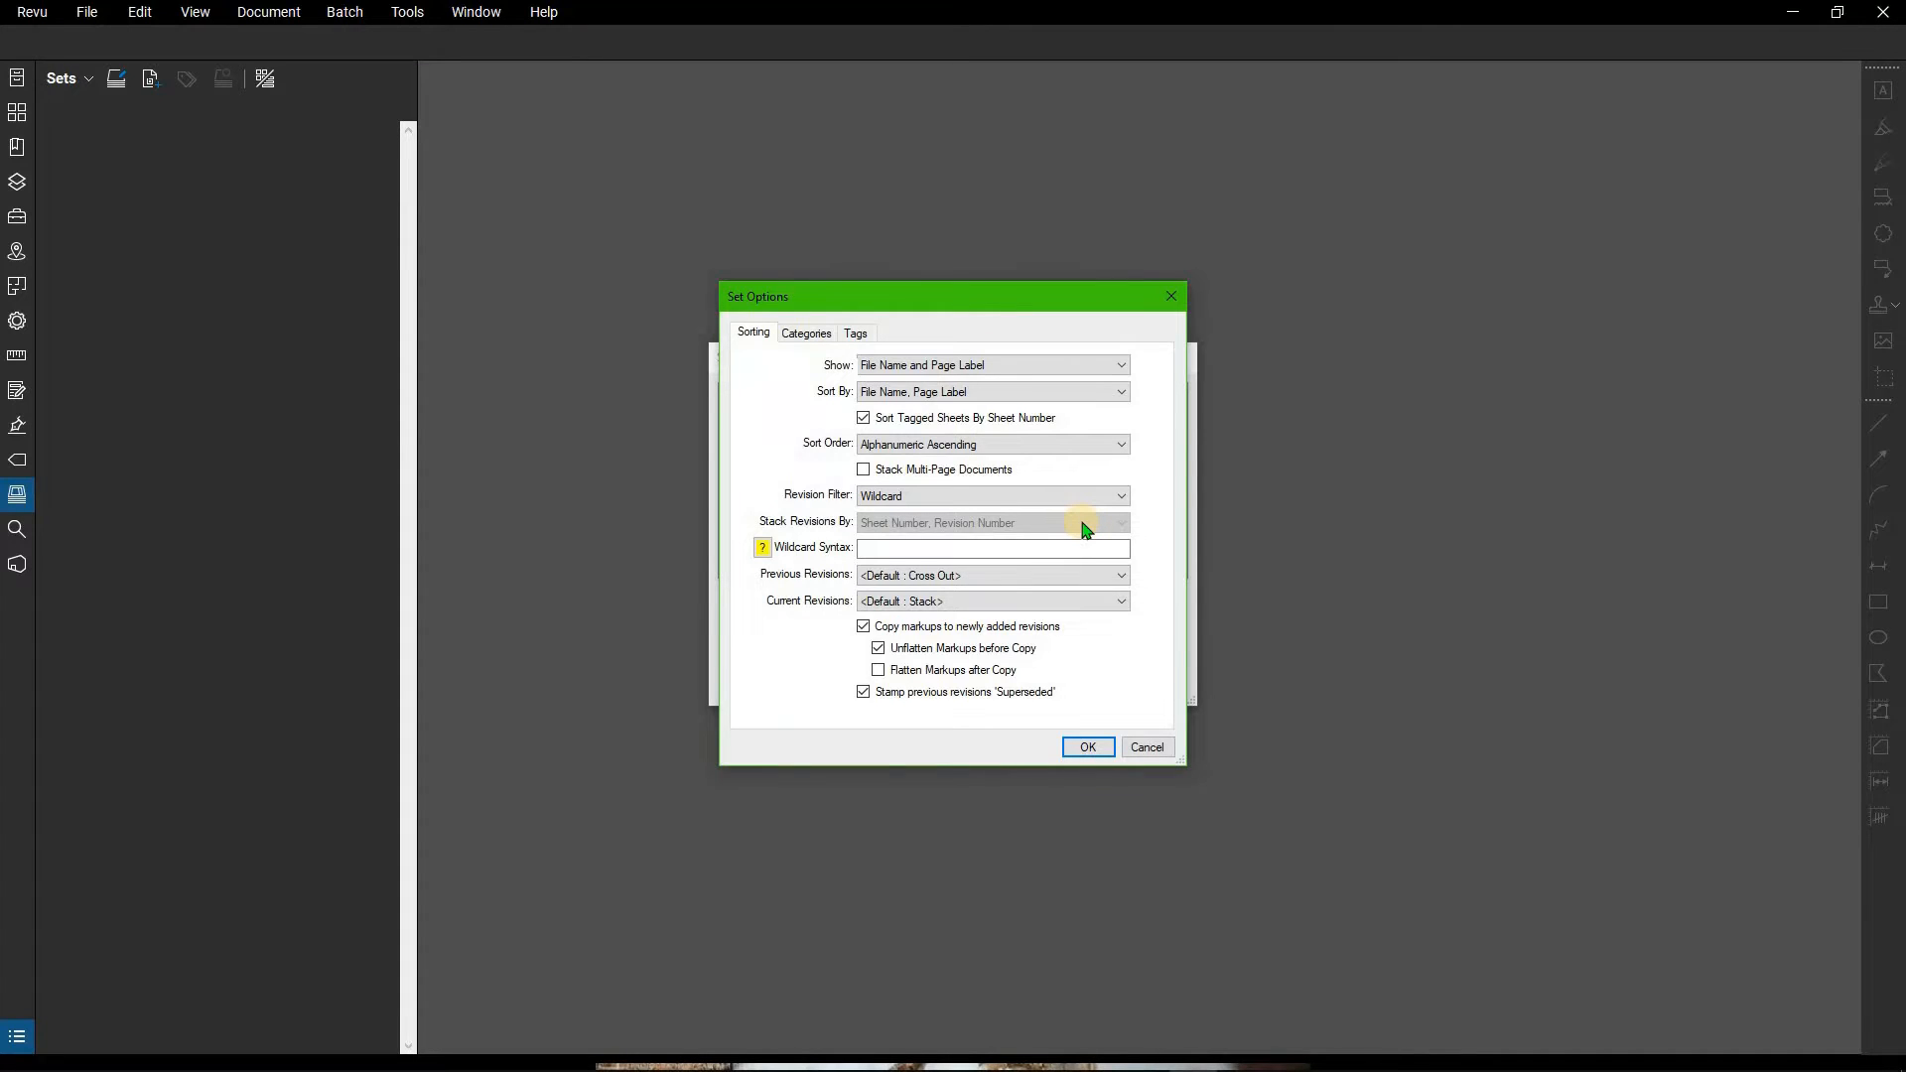
left_click(1050, 549)
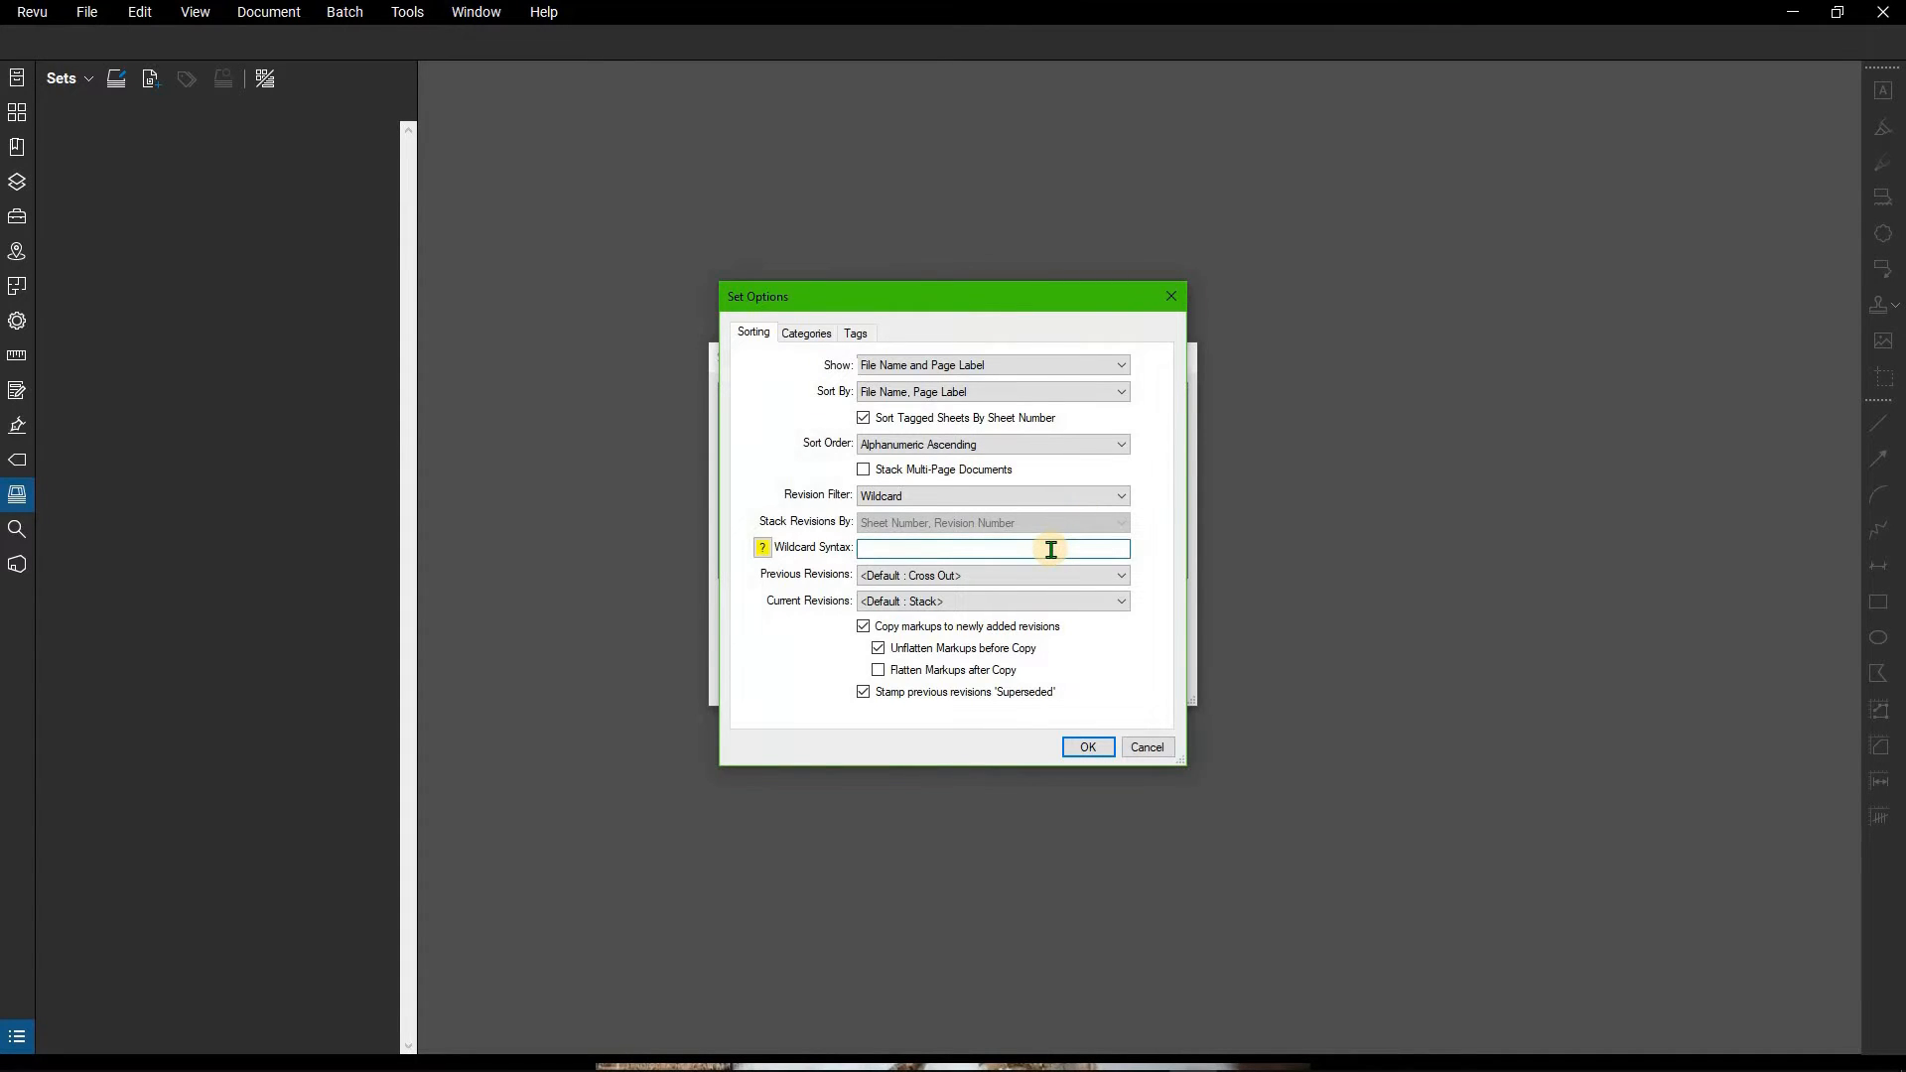
type("ADD")
left_click(763, 549)
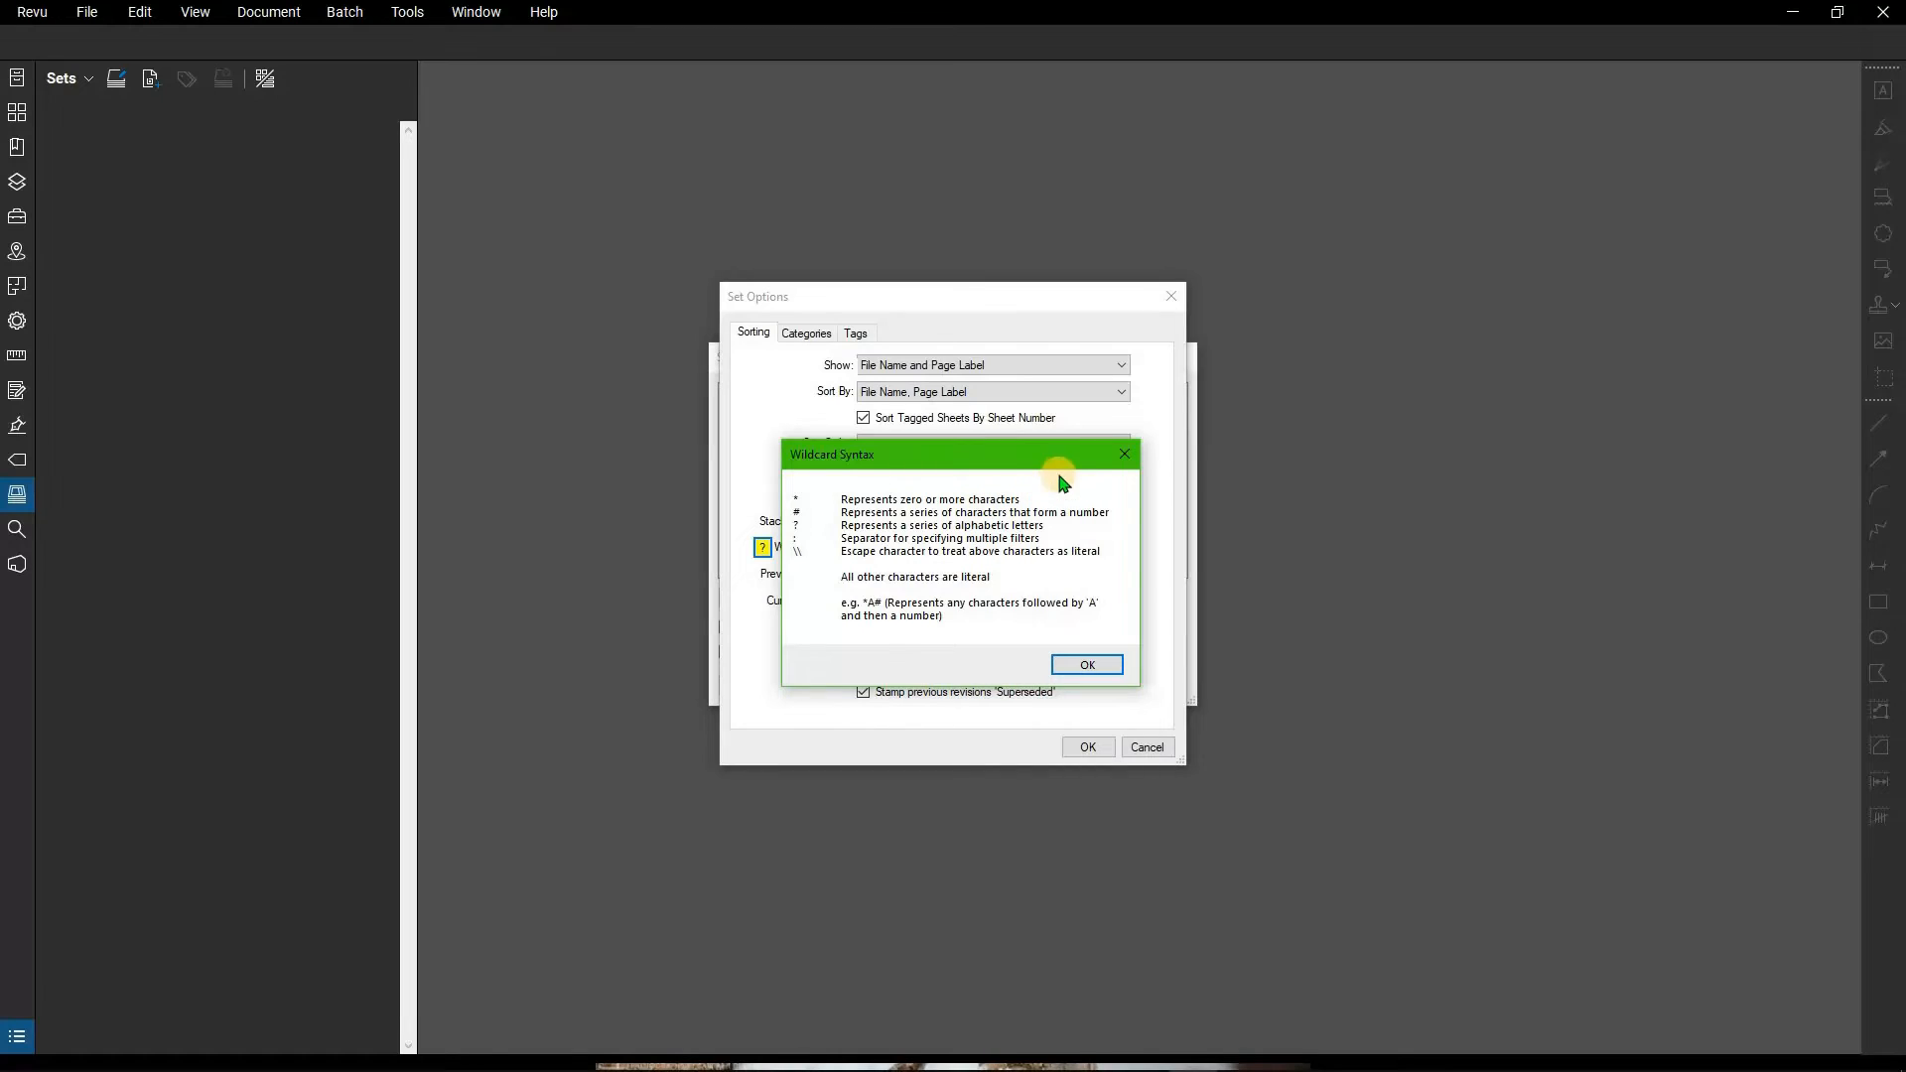
left_click(1116, 456)
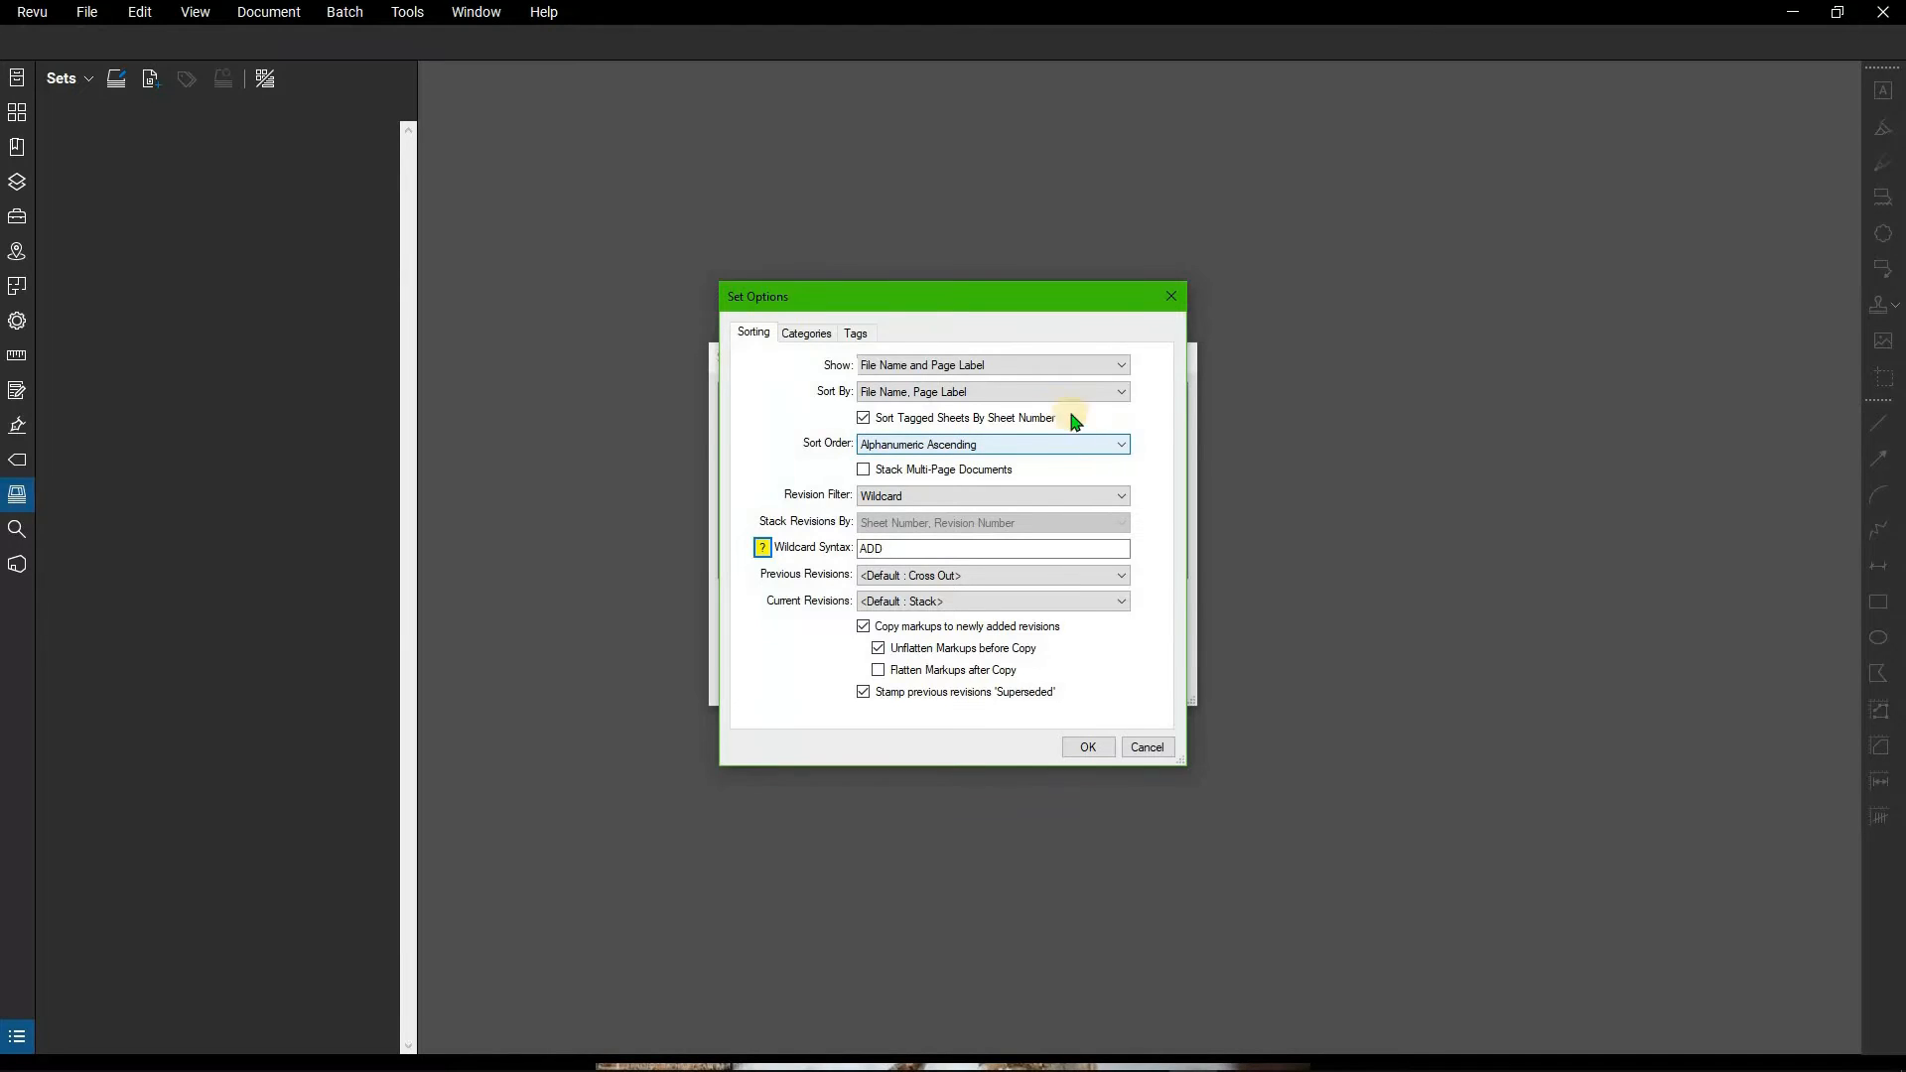
Review the set's category list and the available modes for assigning categories.
left_click(812, 333)
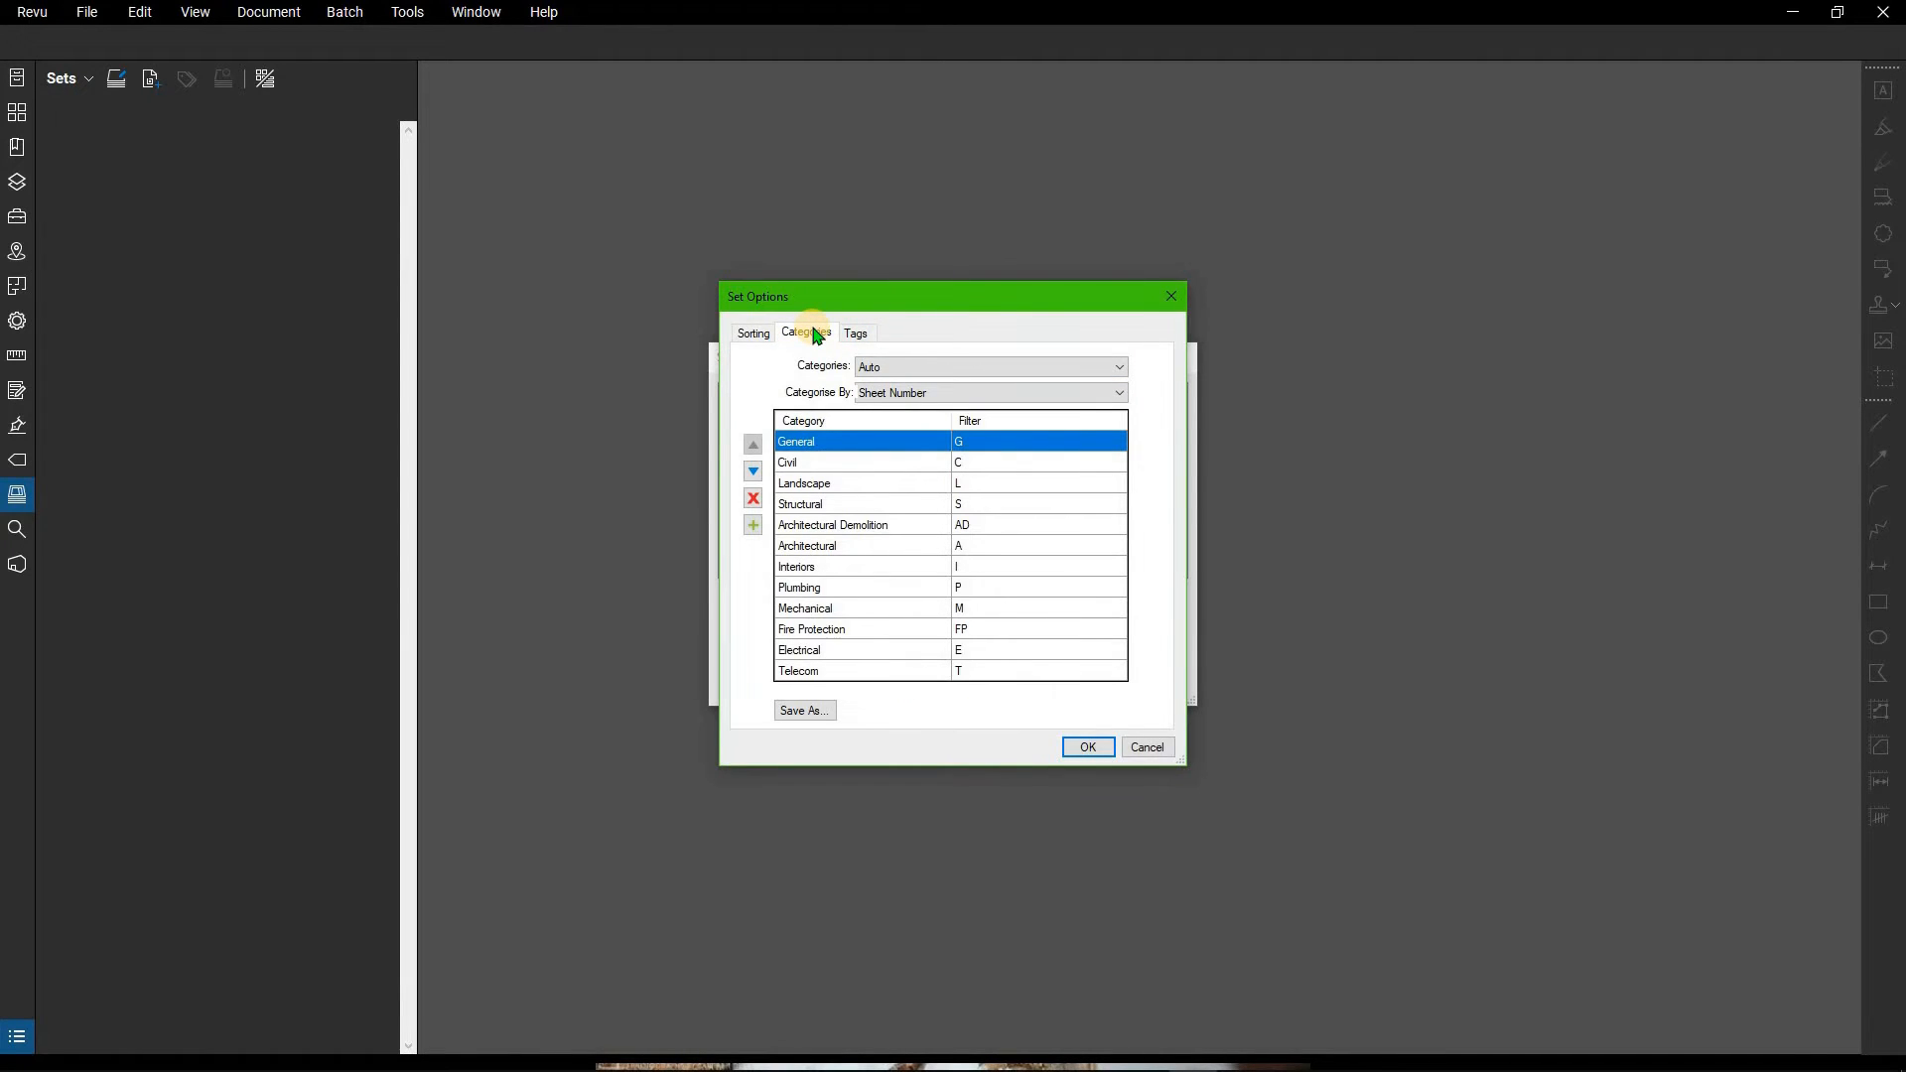
left_click(1110, 370)
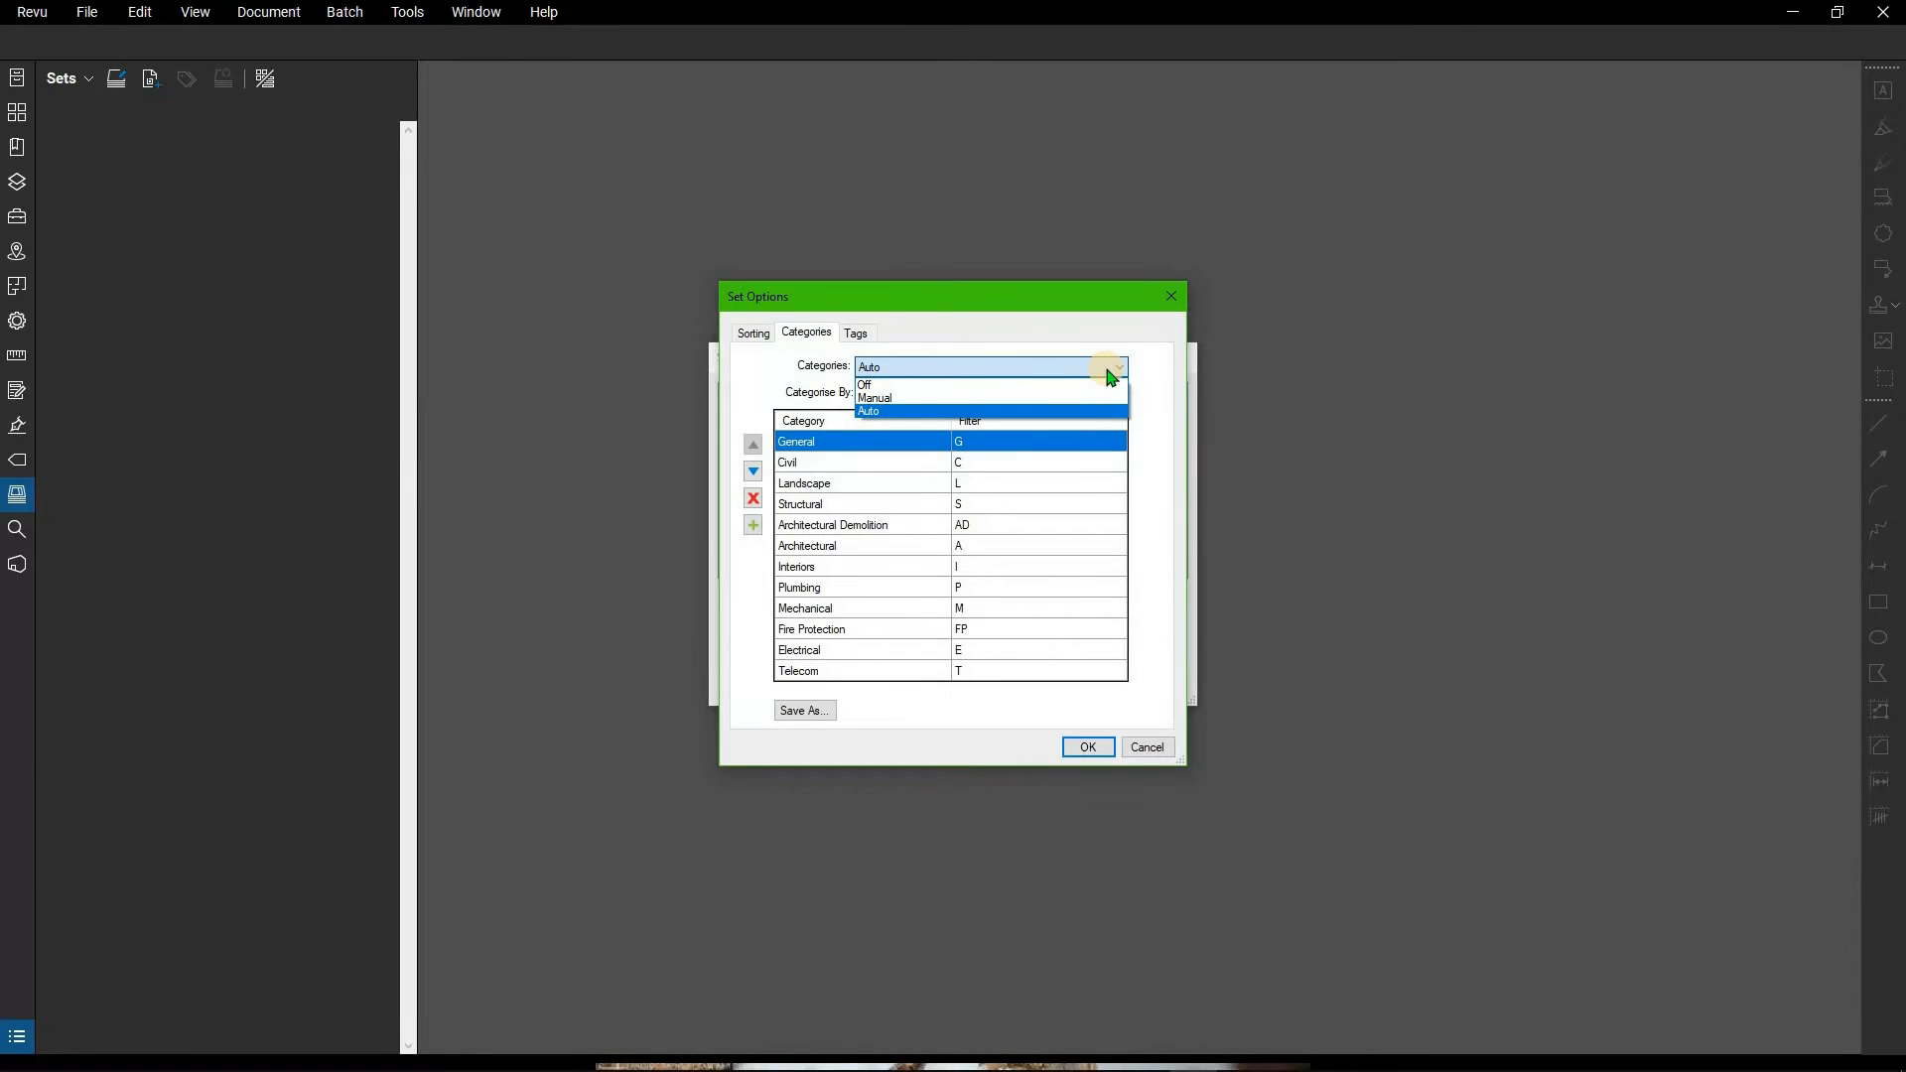
left_click(1110, 372)
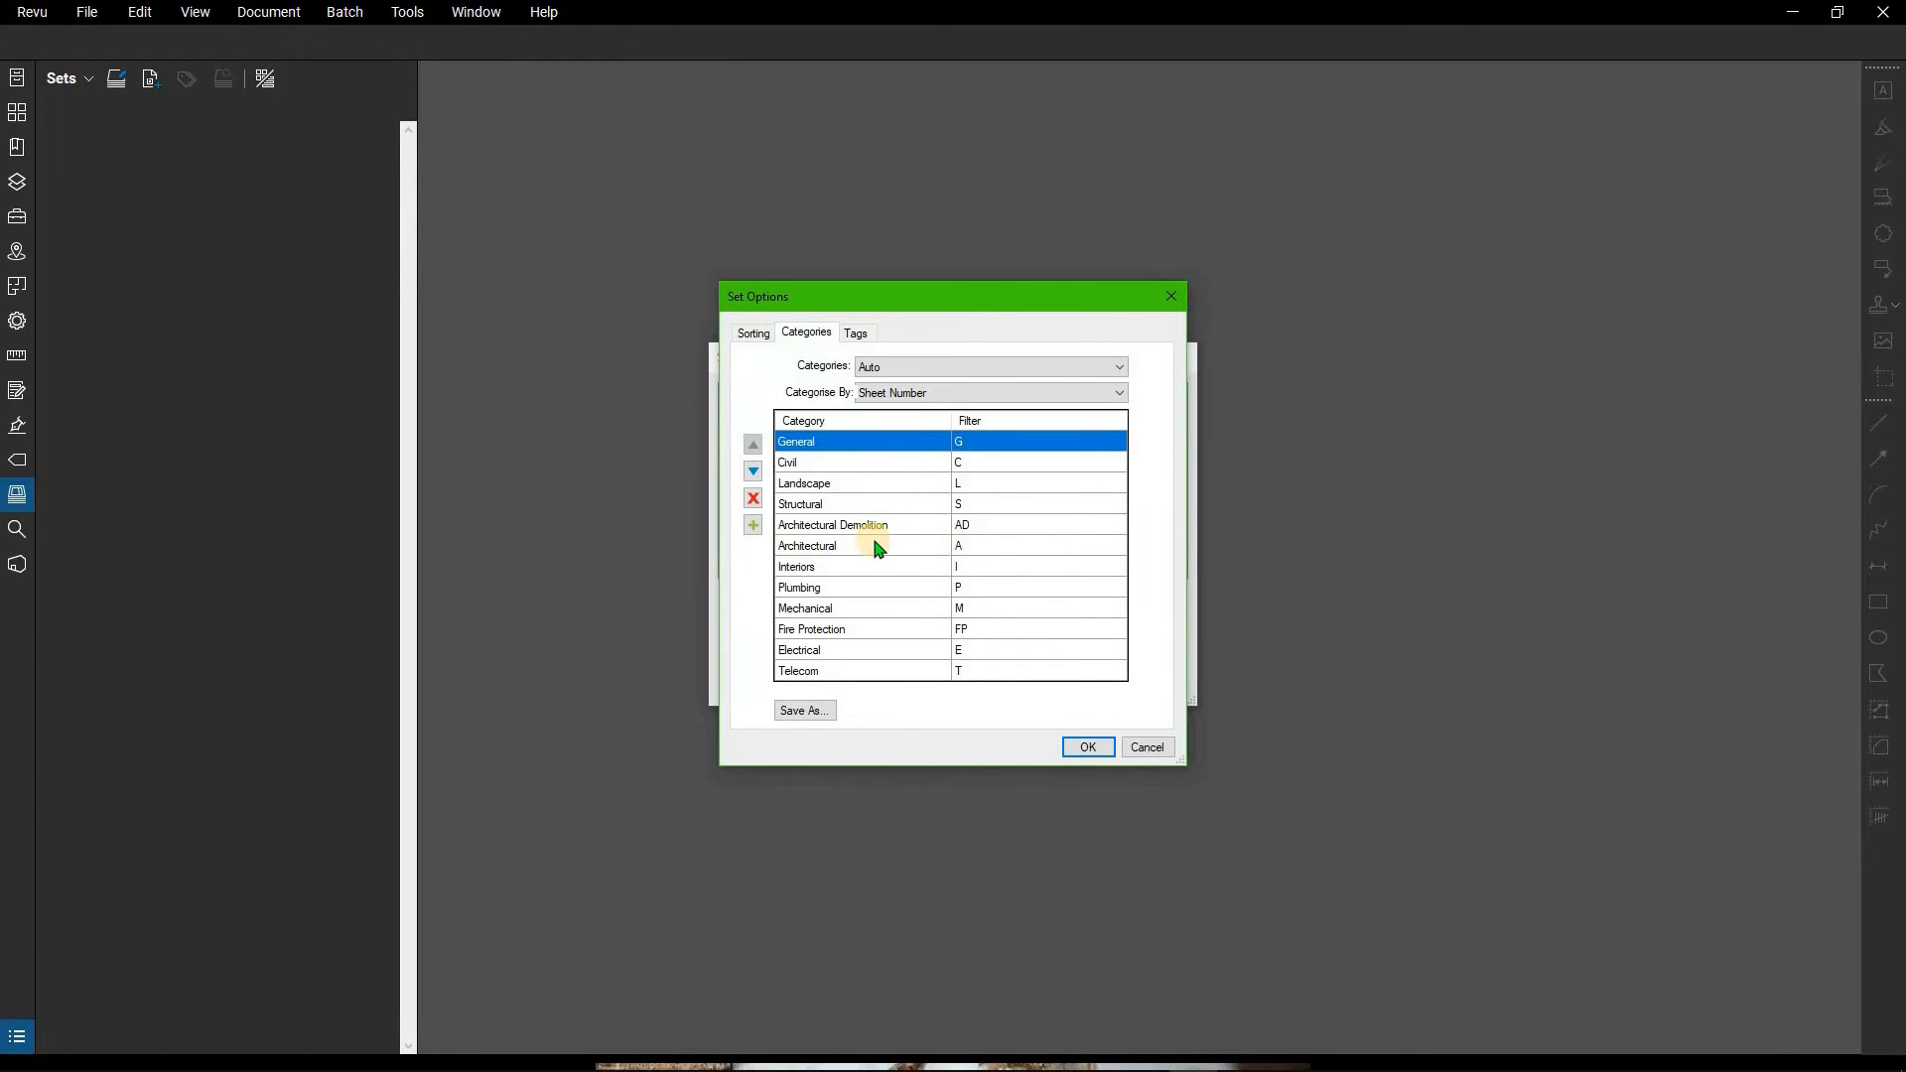
Examine the Construction template's categories and filters in the program preferences for Sets.
left_click(39, 16)
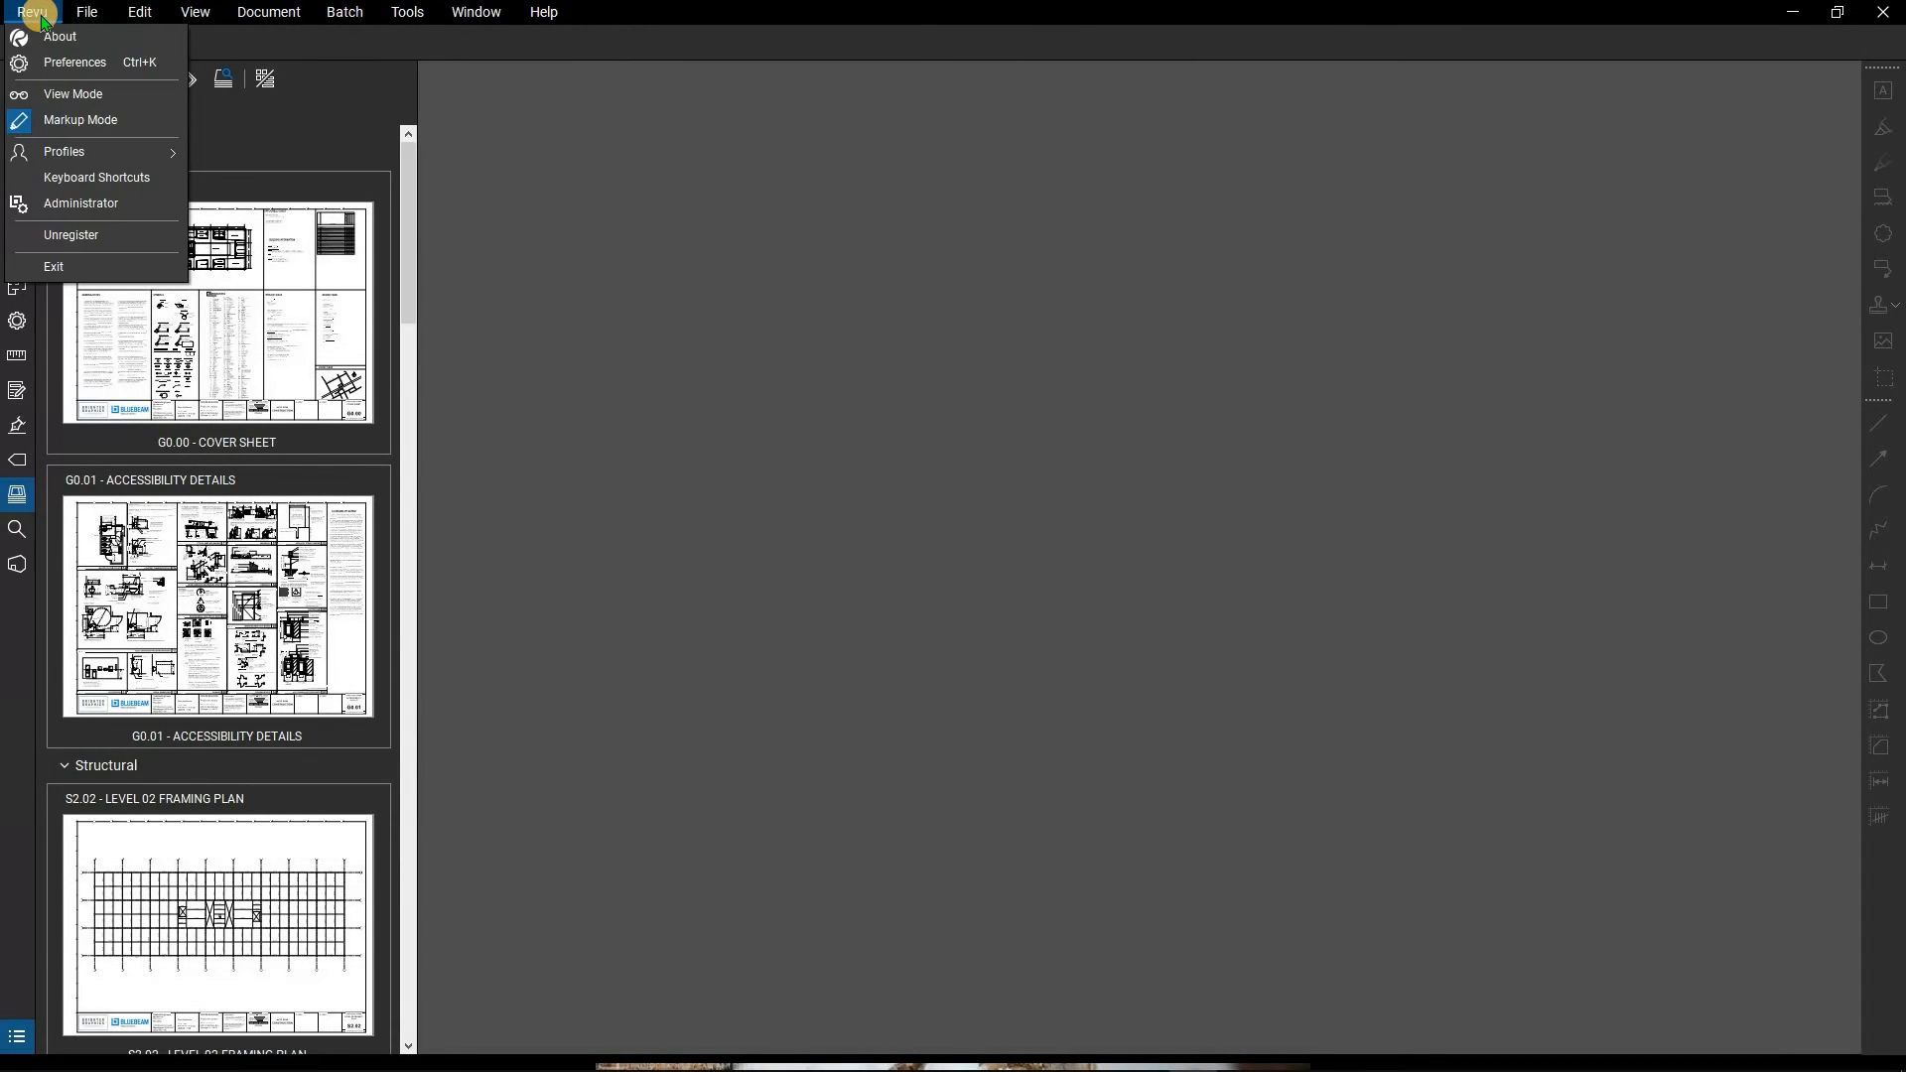
left_click(40, 61)
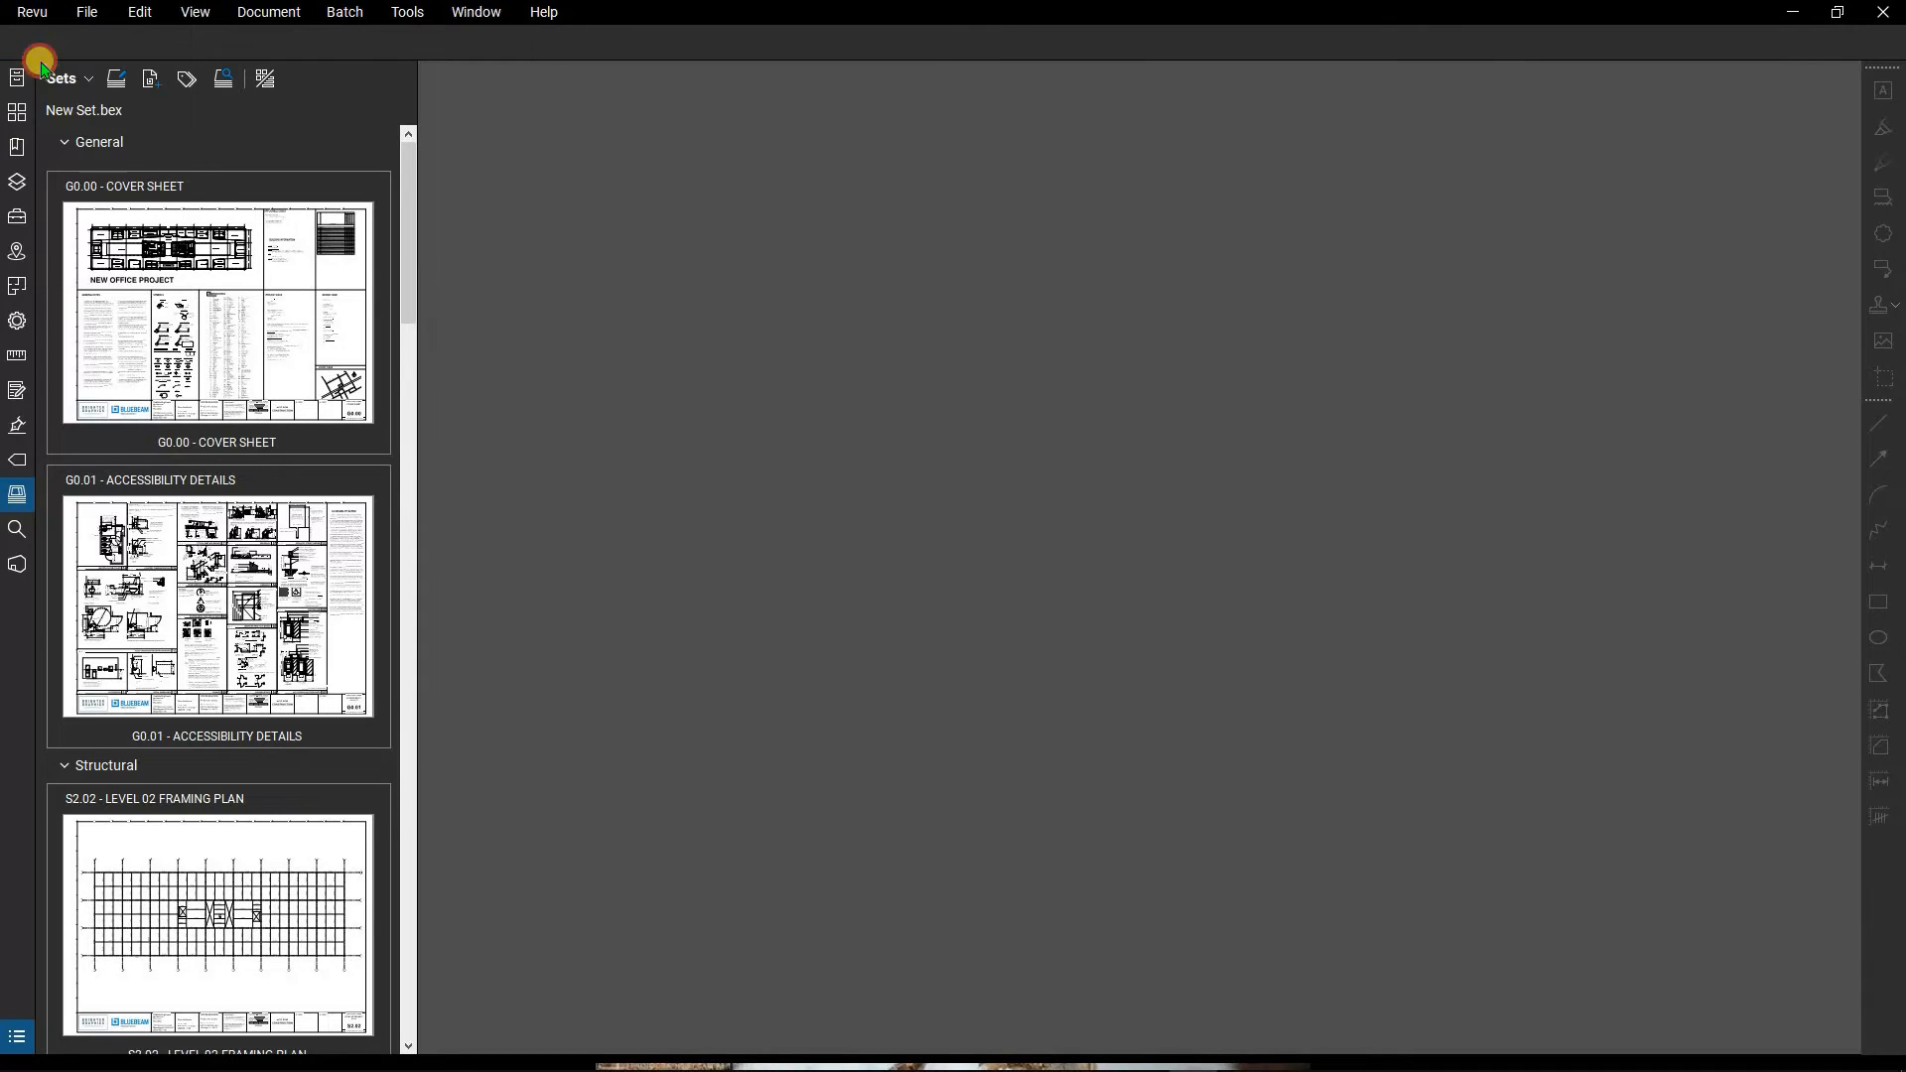
left_click(599, 441)
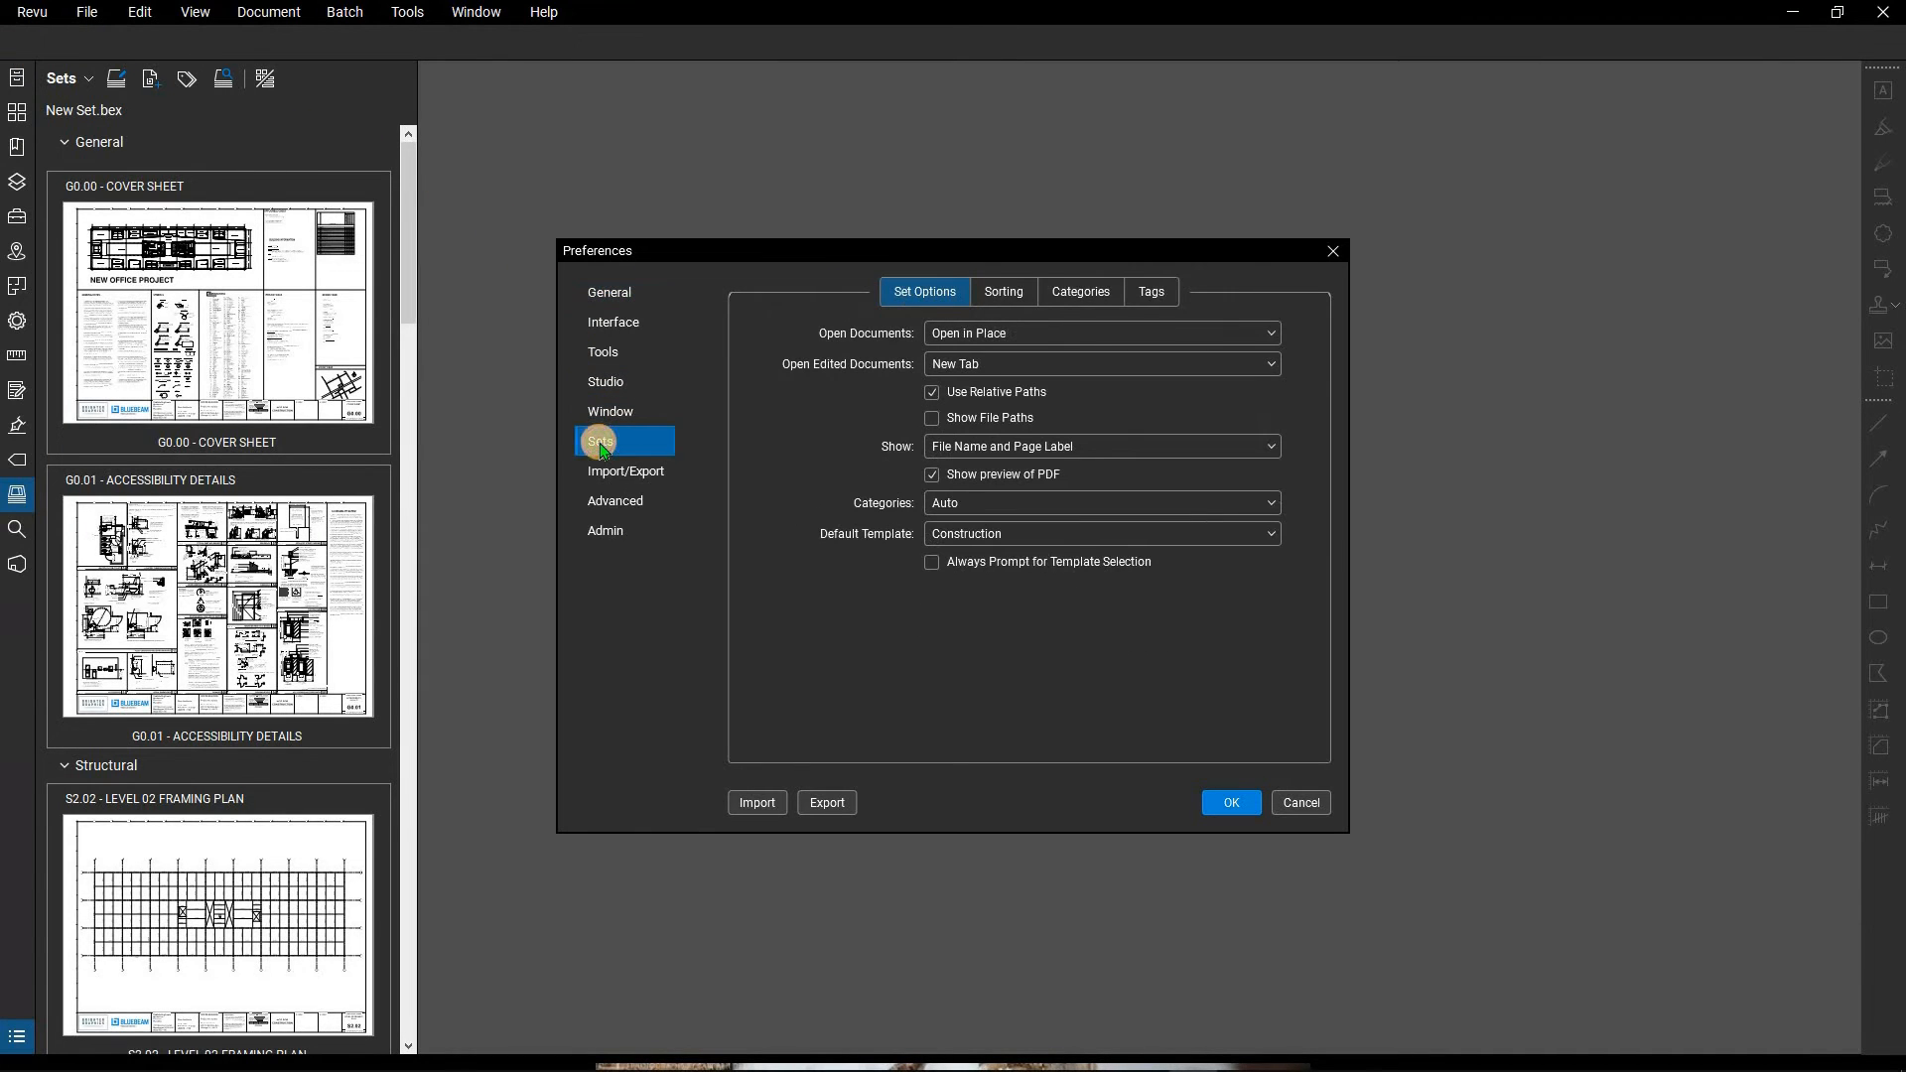
left_click(1079, 291)
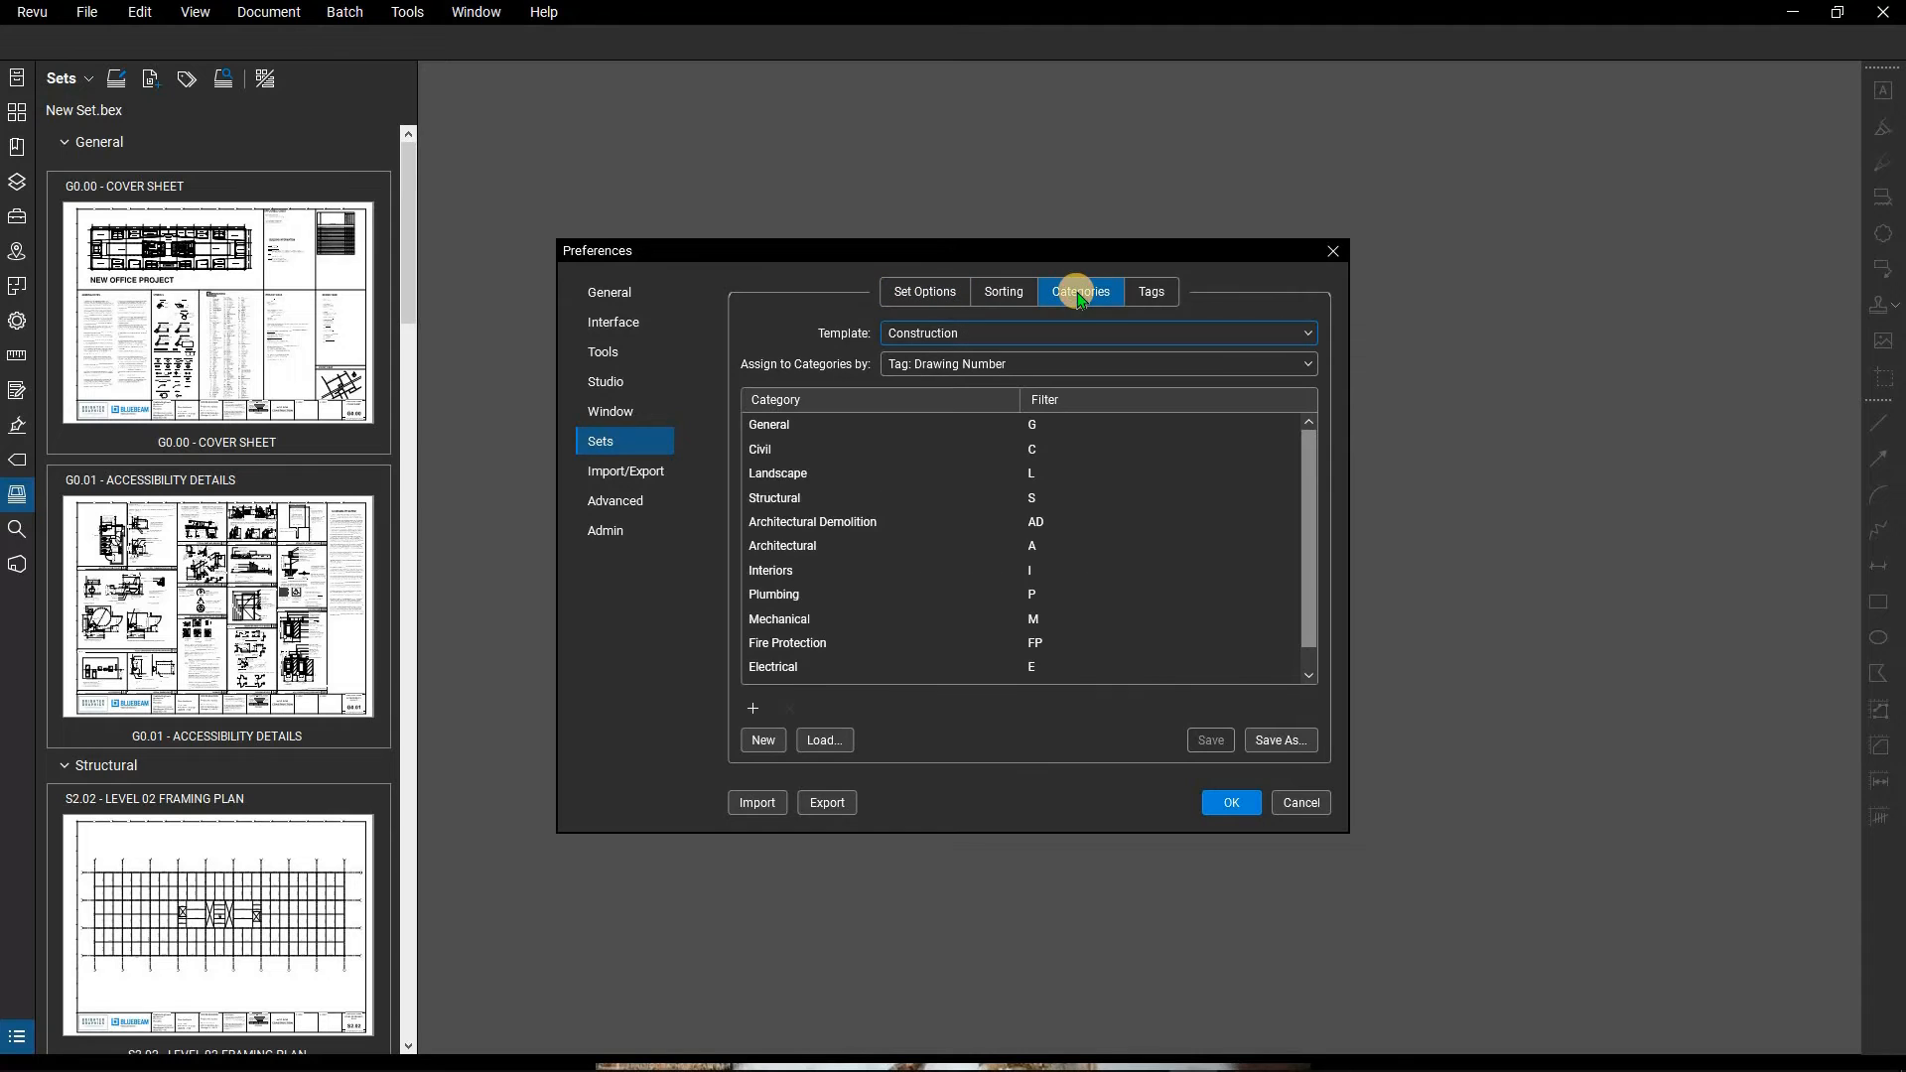
mouse_move(1304, 437)
left_mouse_down()
mouse_move(1315, 512)
mouse_move(1310, 455)
left_mouse_up()
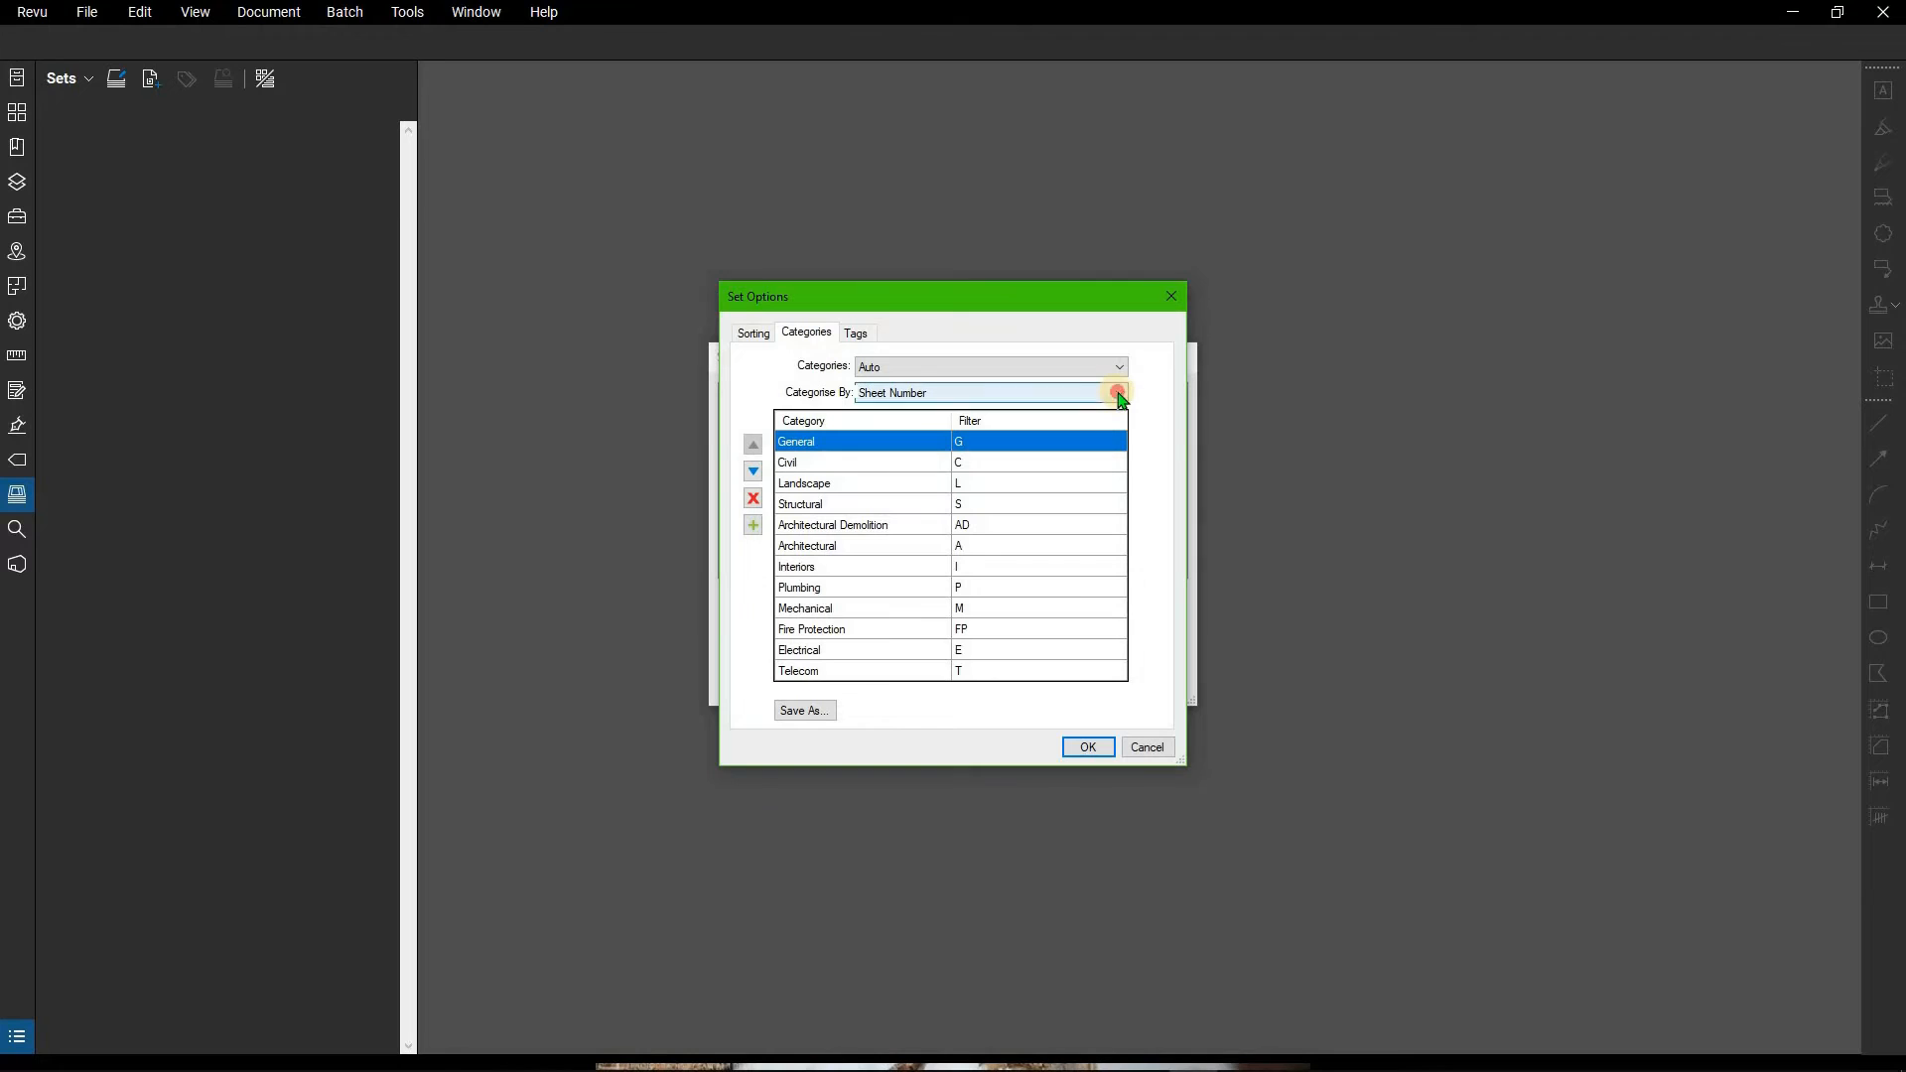
Categorise the set's files by File Name in the set options.
left_click(1118, 393)
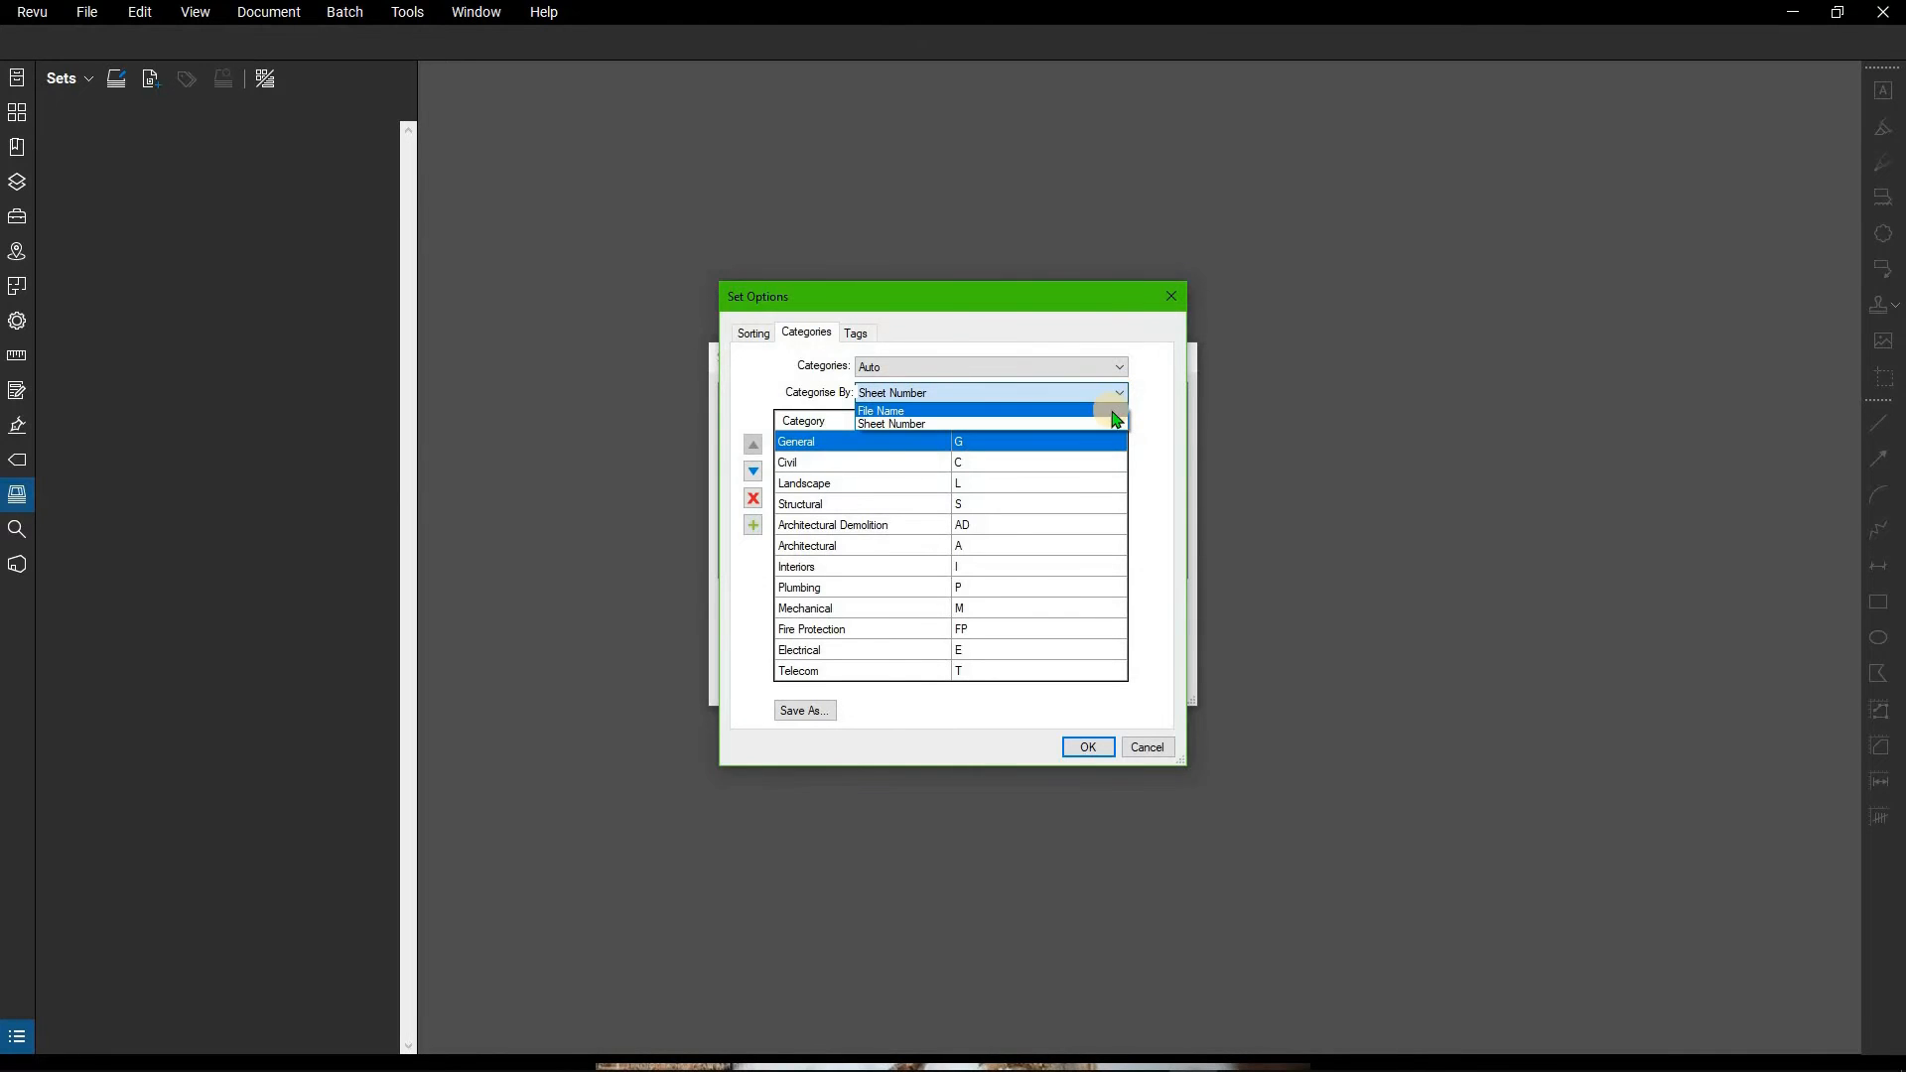
left_click(1116, 410)
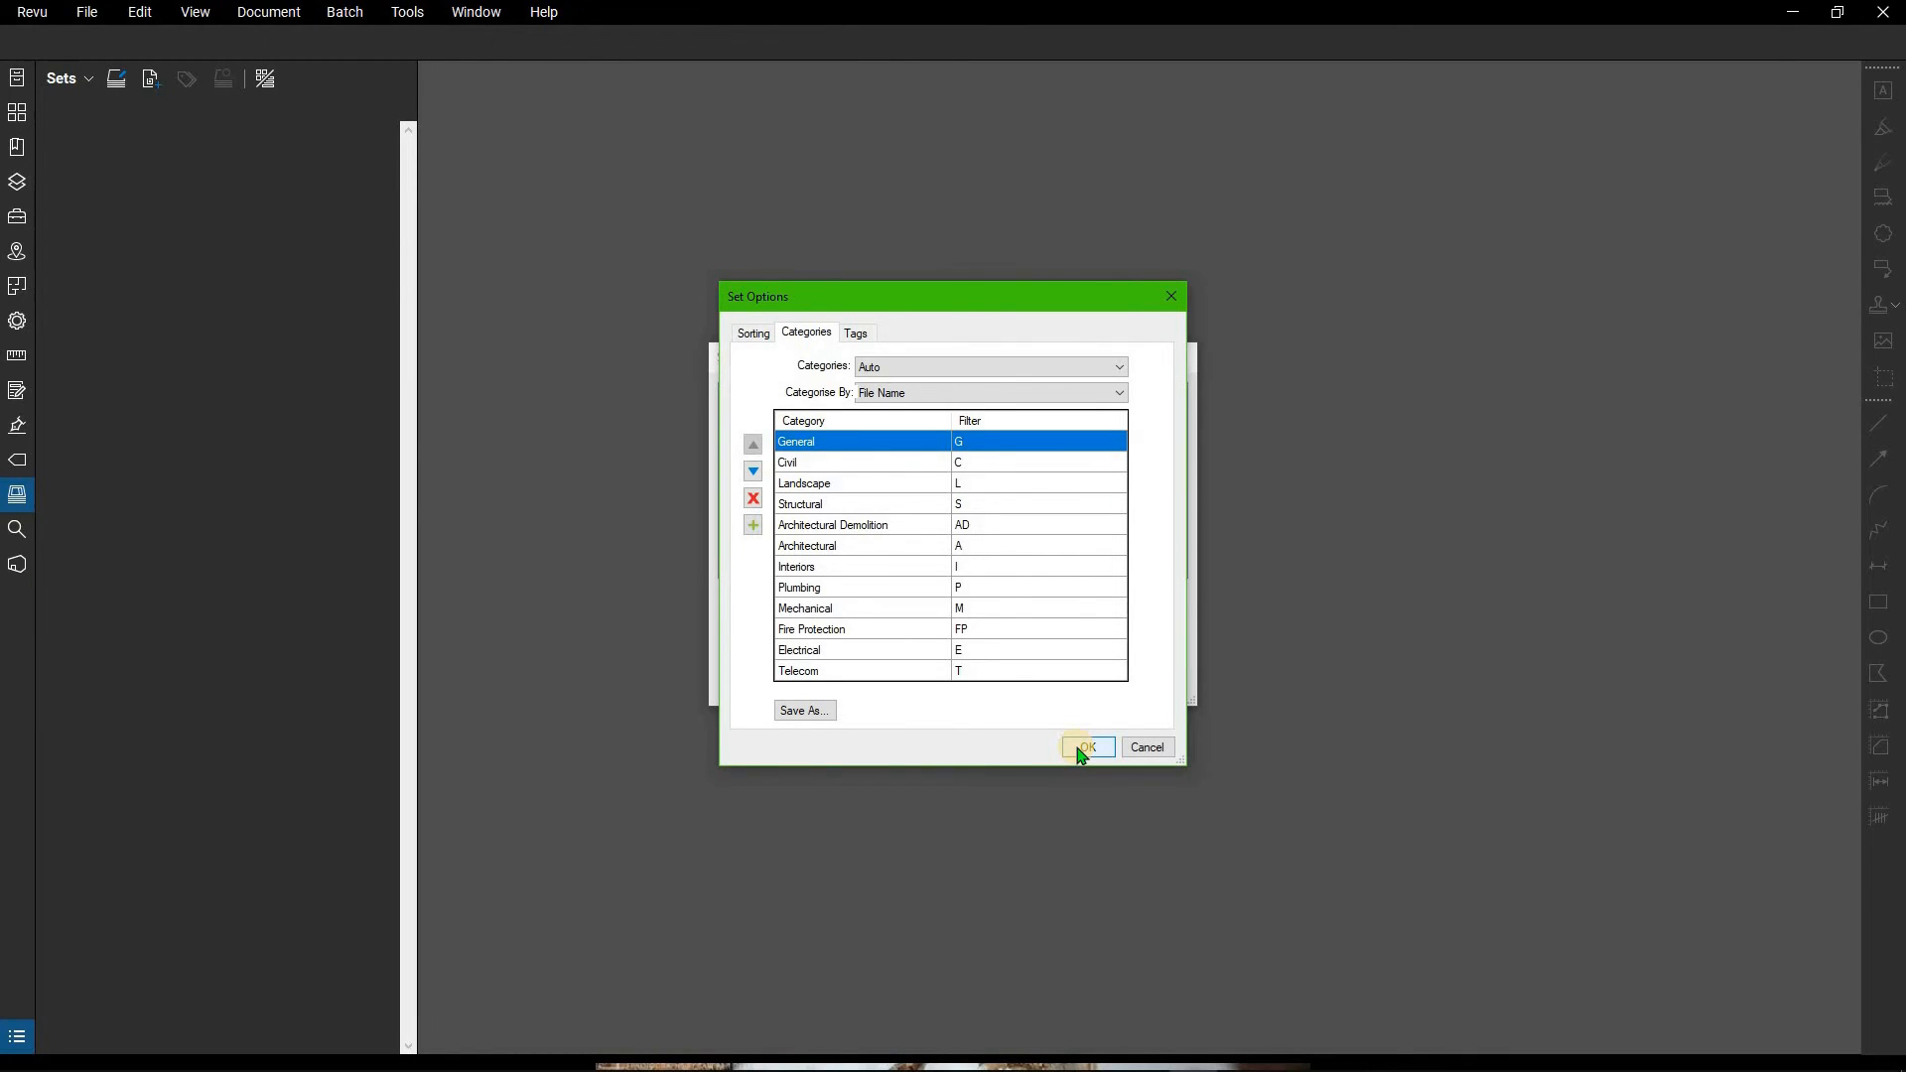
Check the default tags offered for a new tag field without adding one, and apply the set options.
left_click(858, 334)
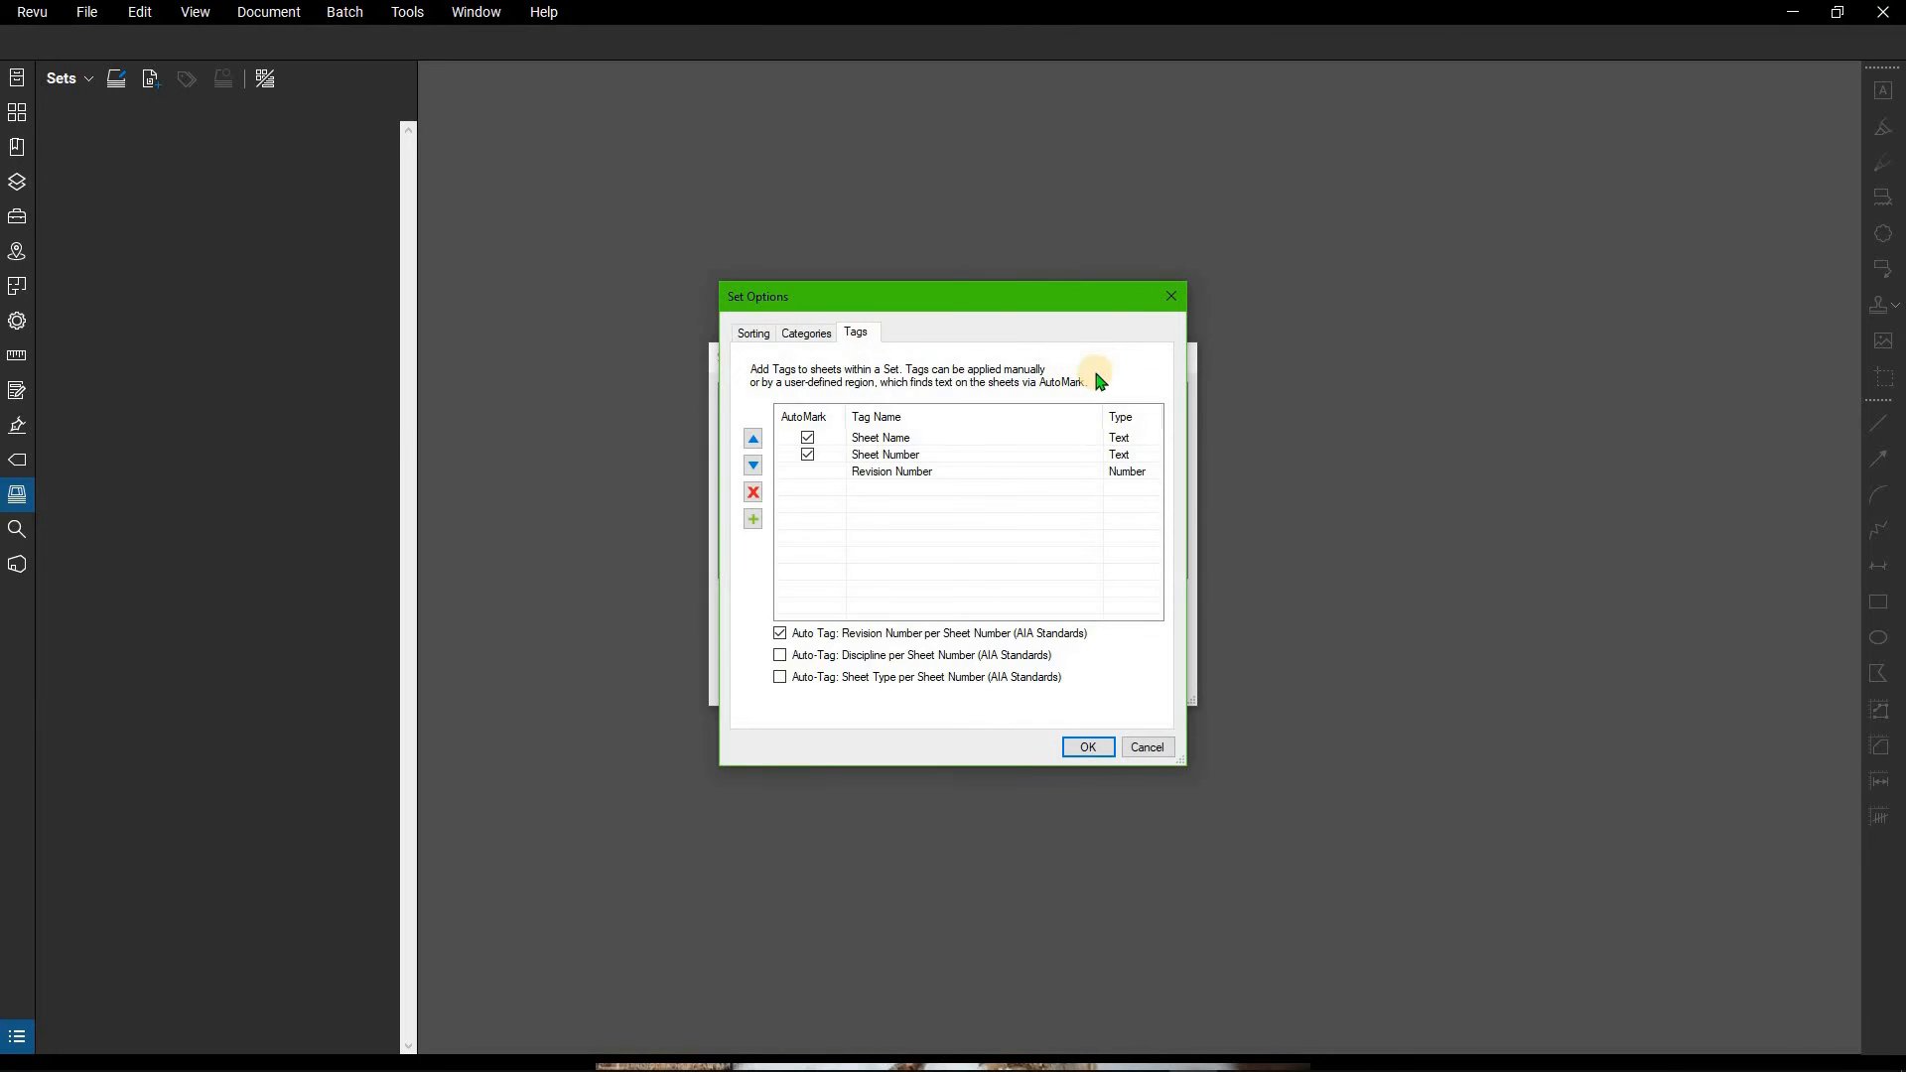
left_click(753, 519)
left_click(911, 468)
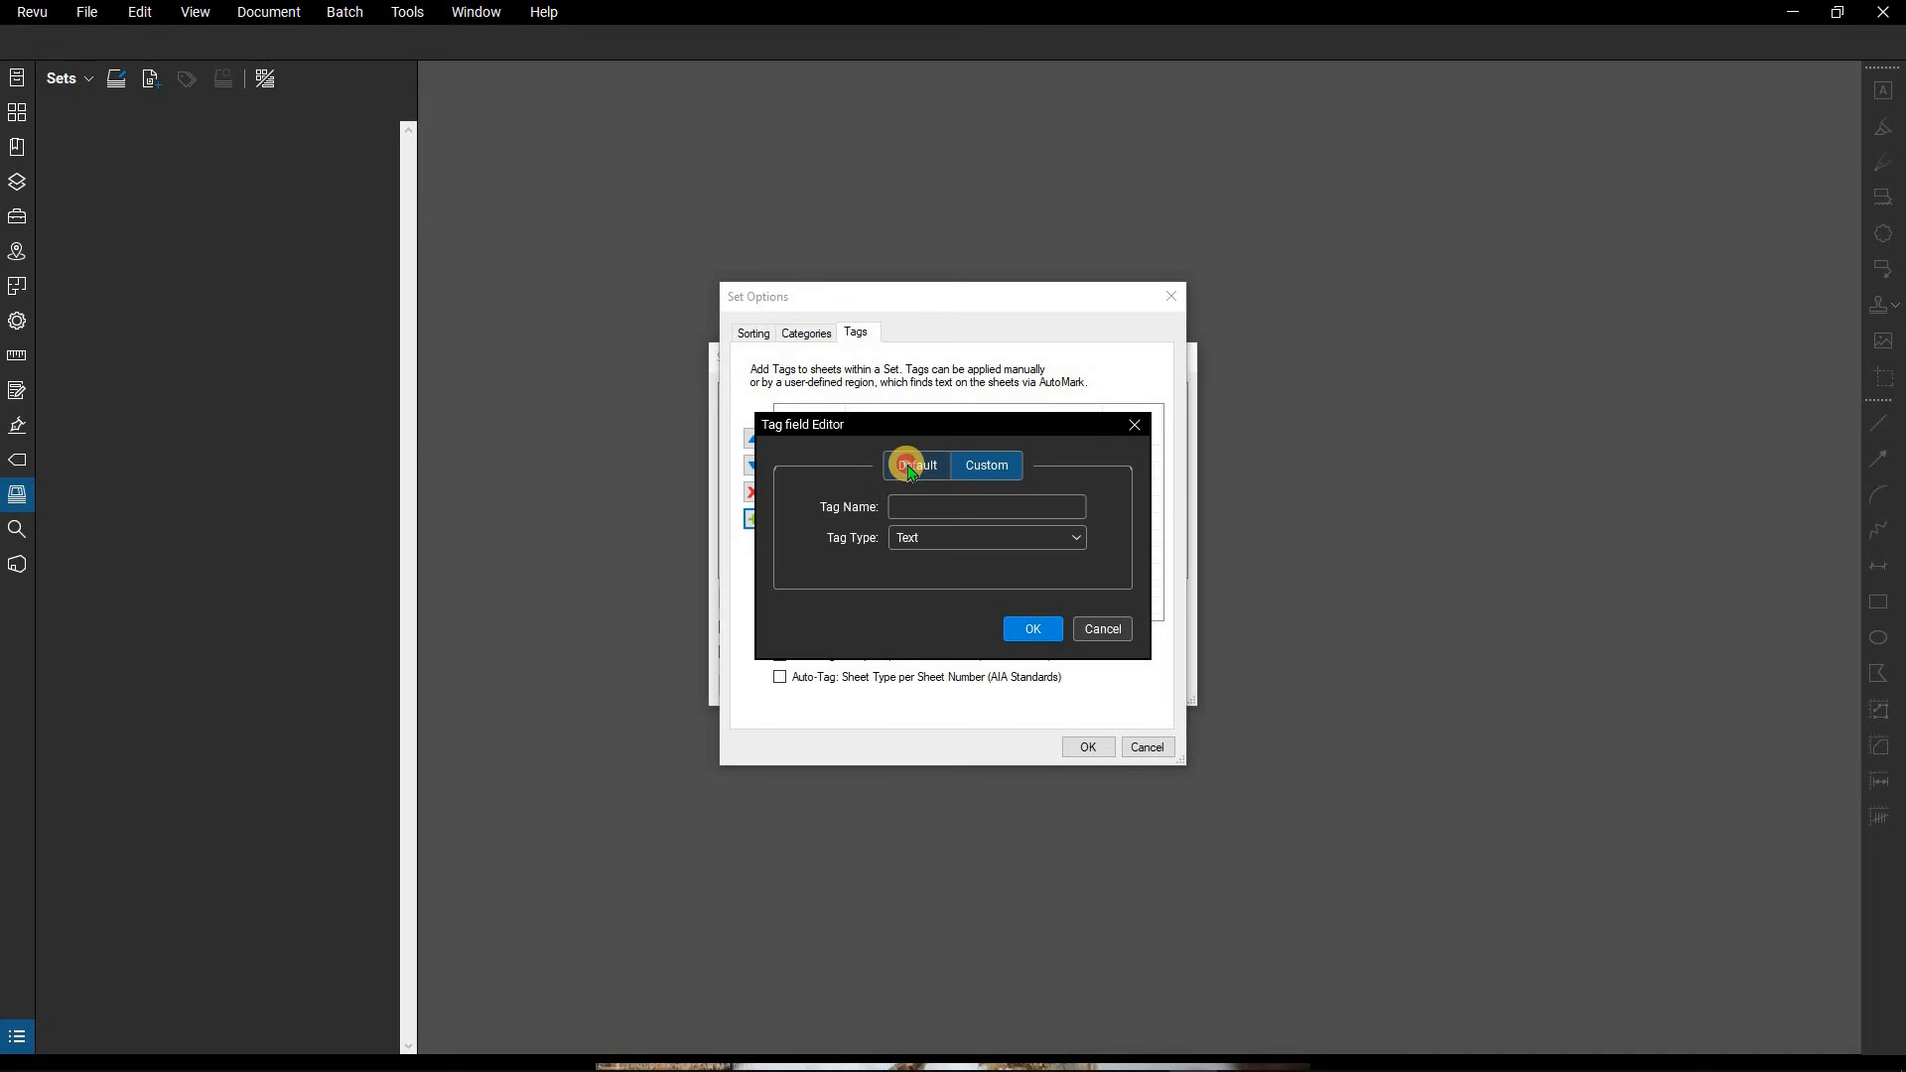
left_click(938, 506)
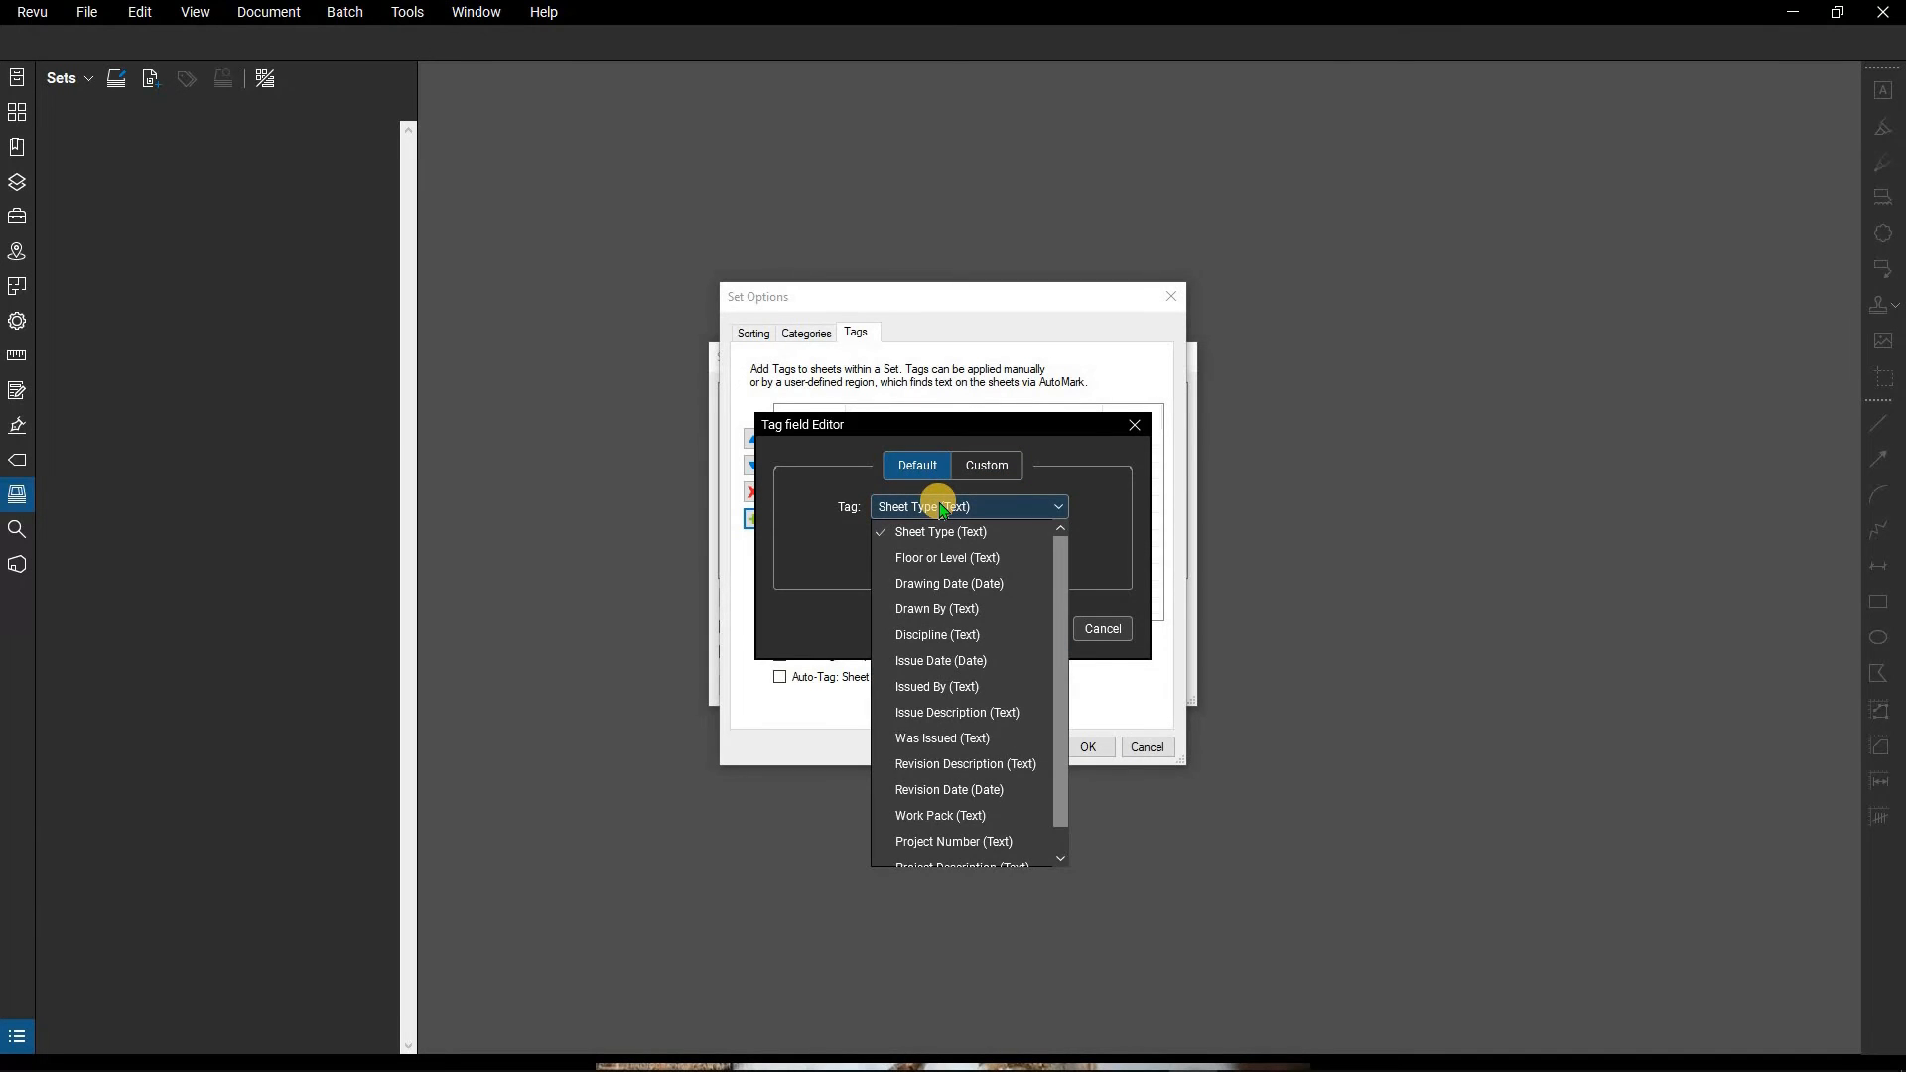
left_click_drag(1058, 568, 1049, 524)
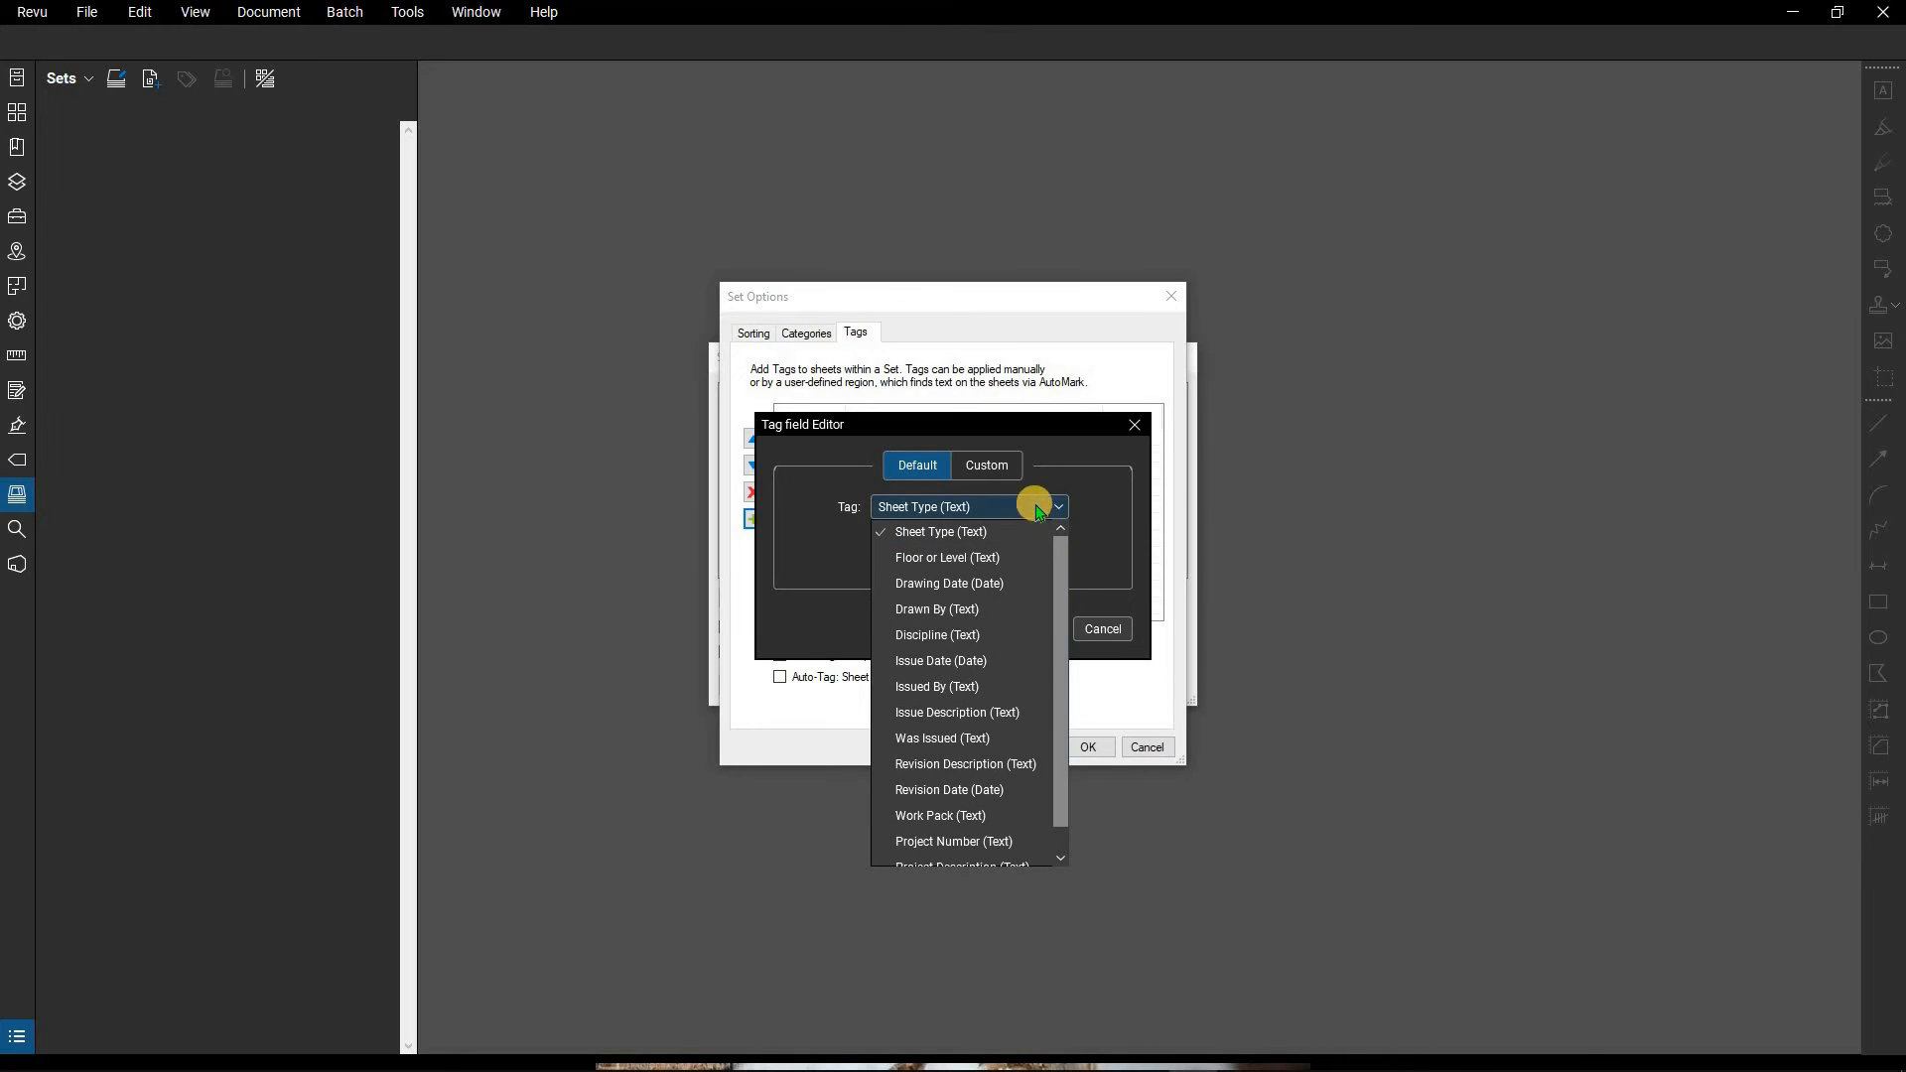
left_click(1020, 502)
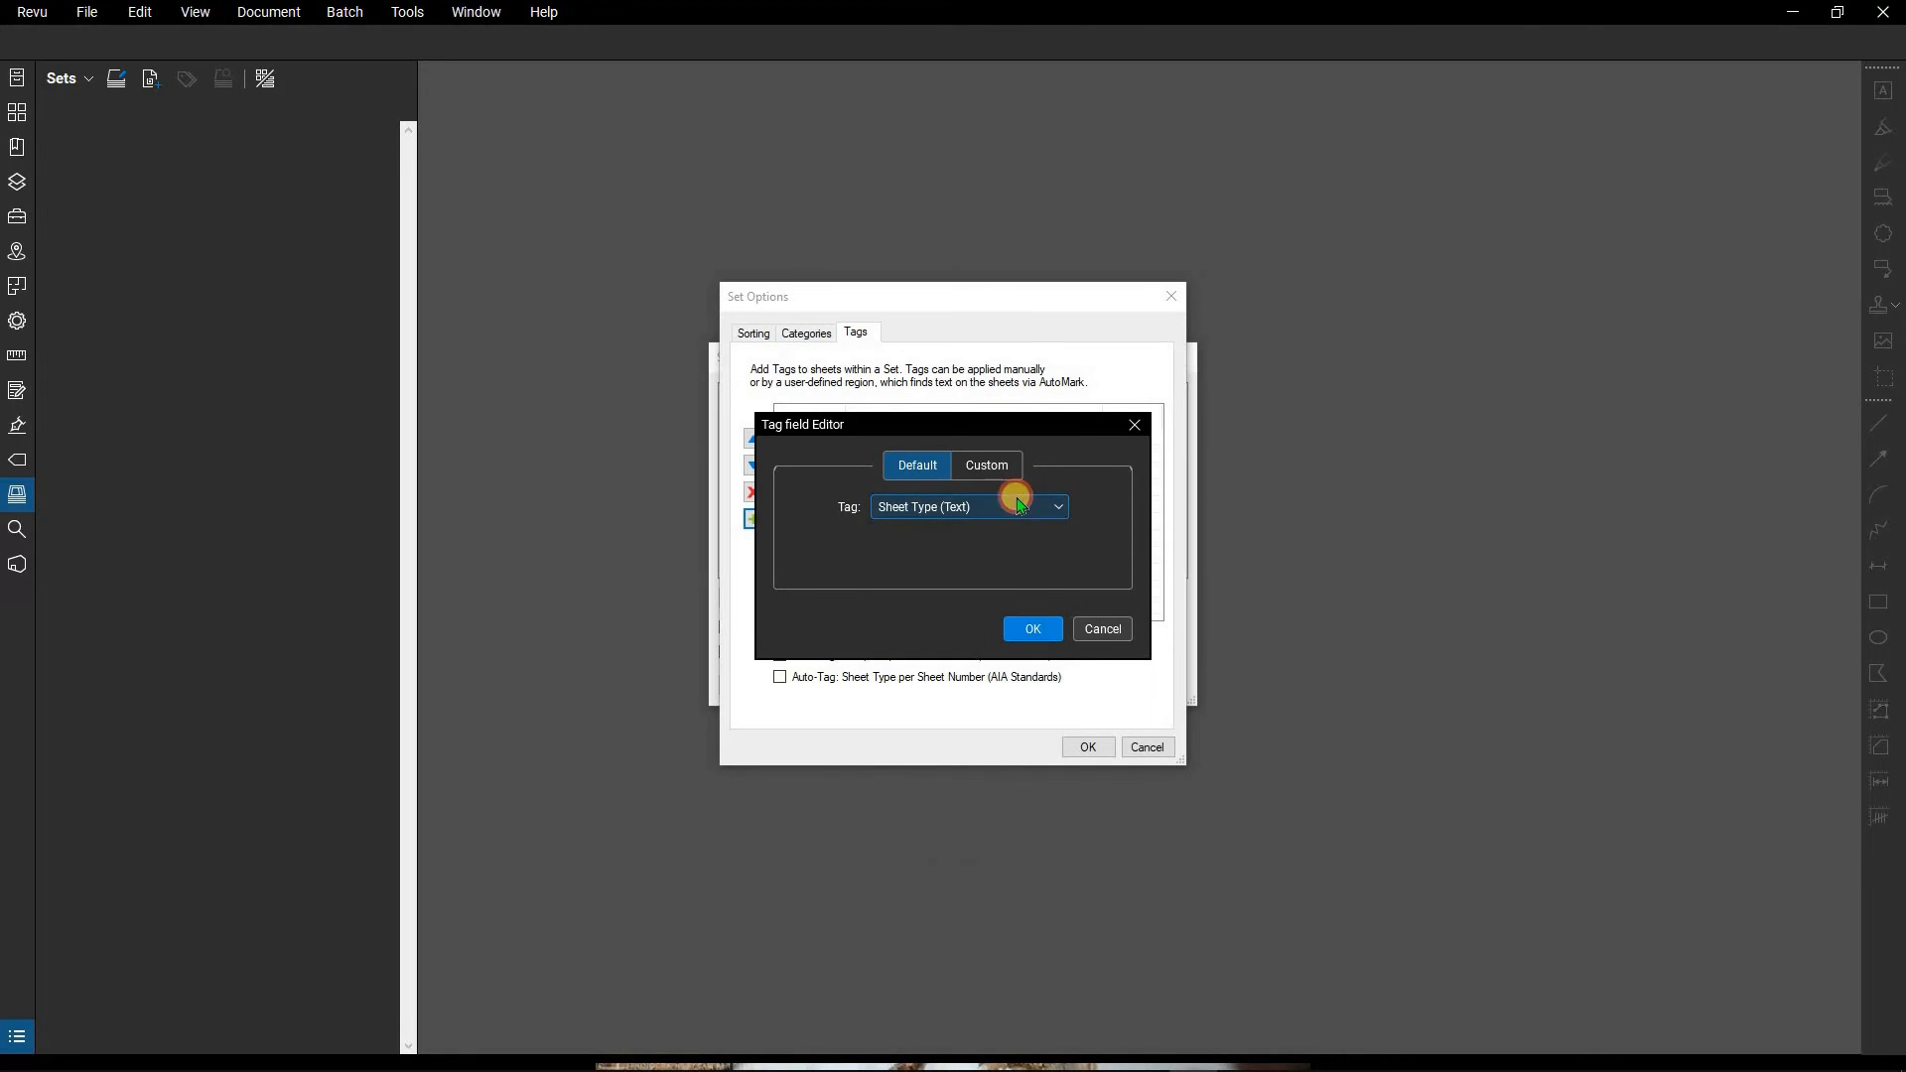
left_click(1138, 427)
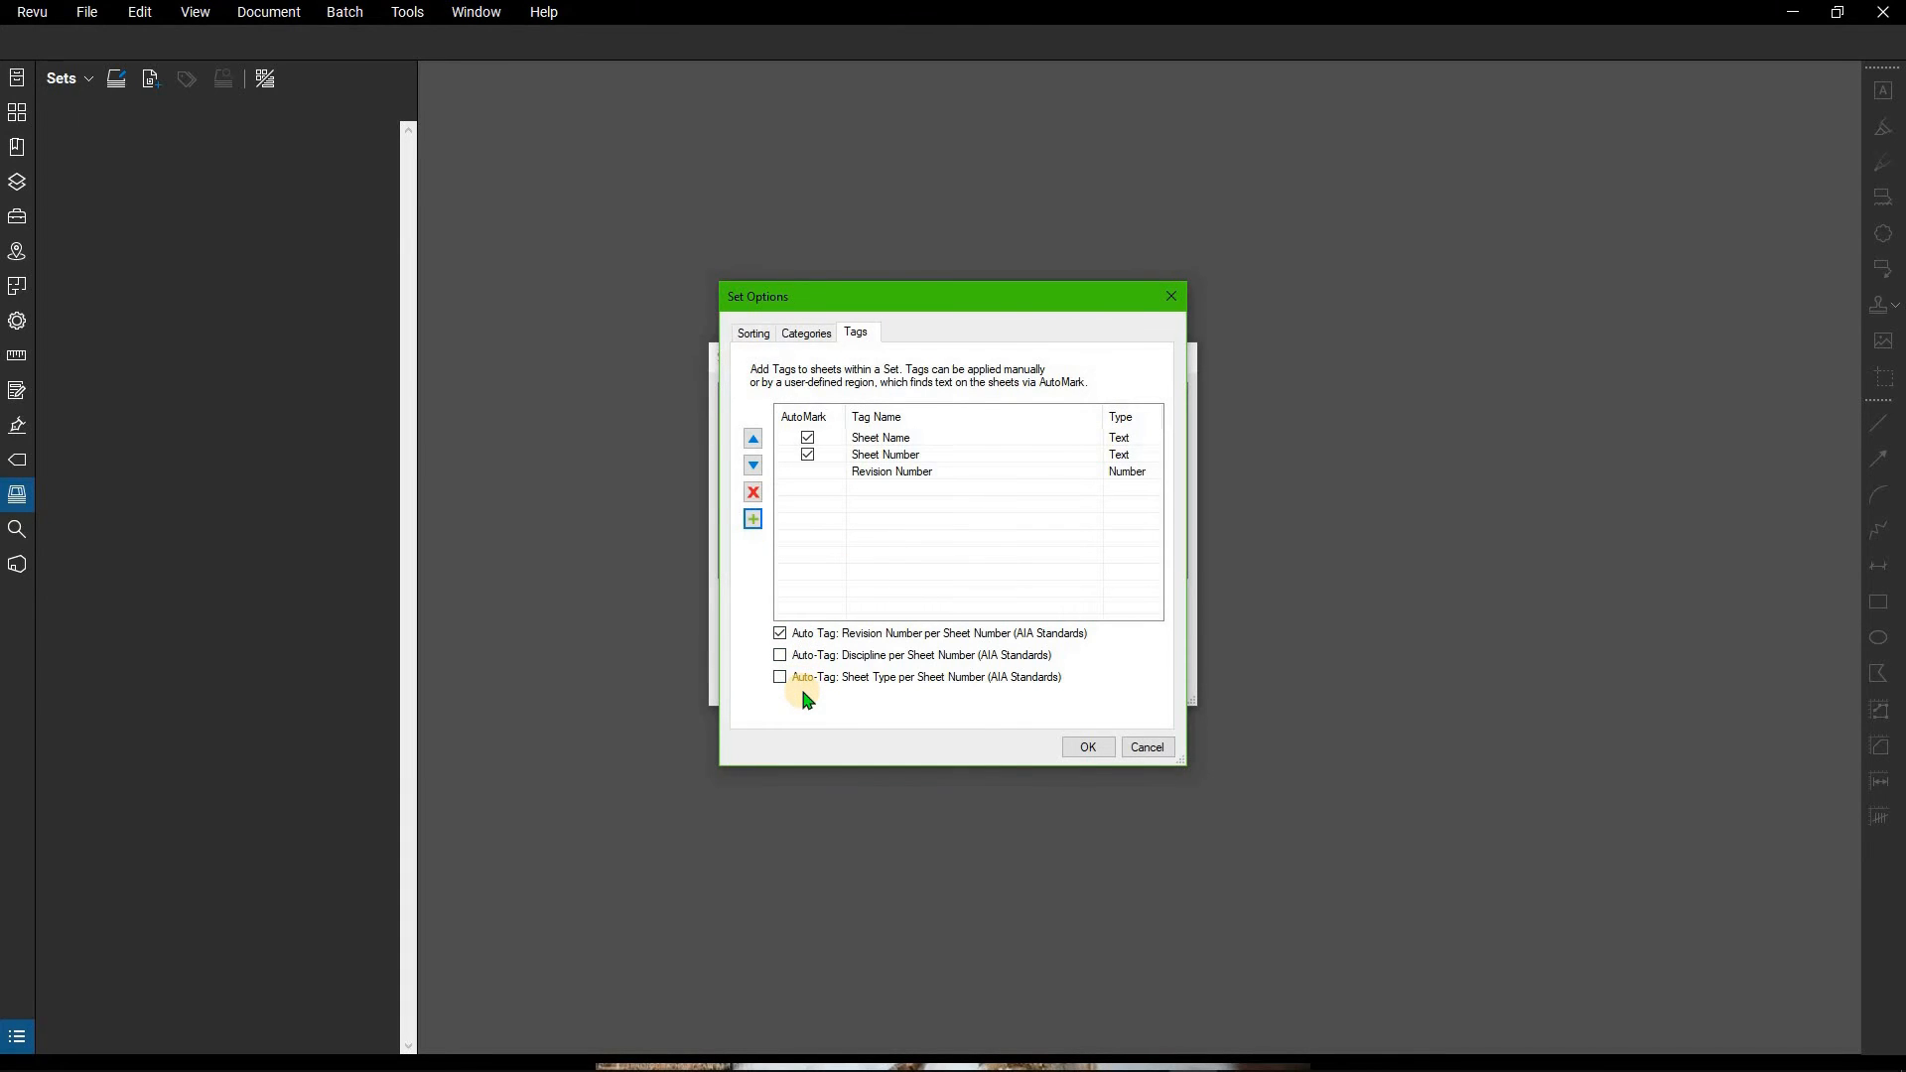
left_click(1085, 747)
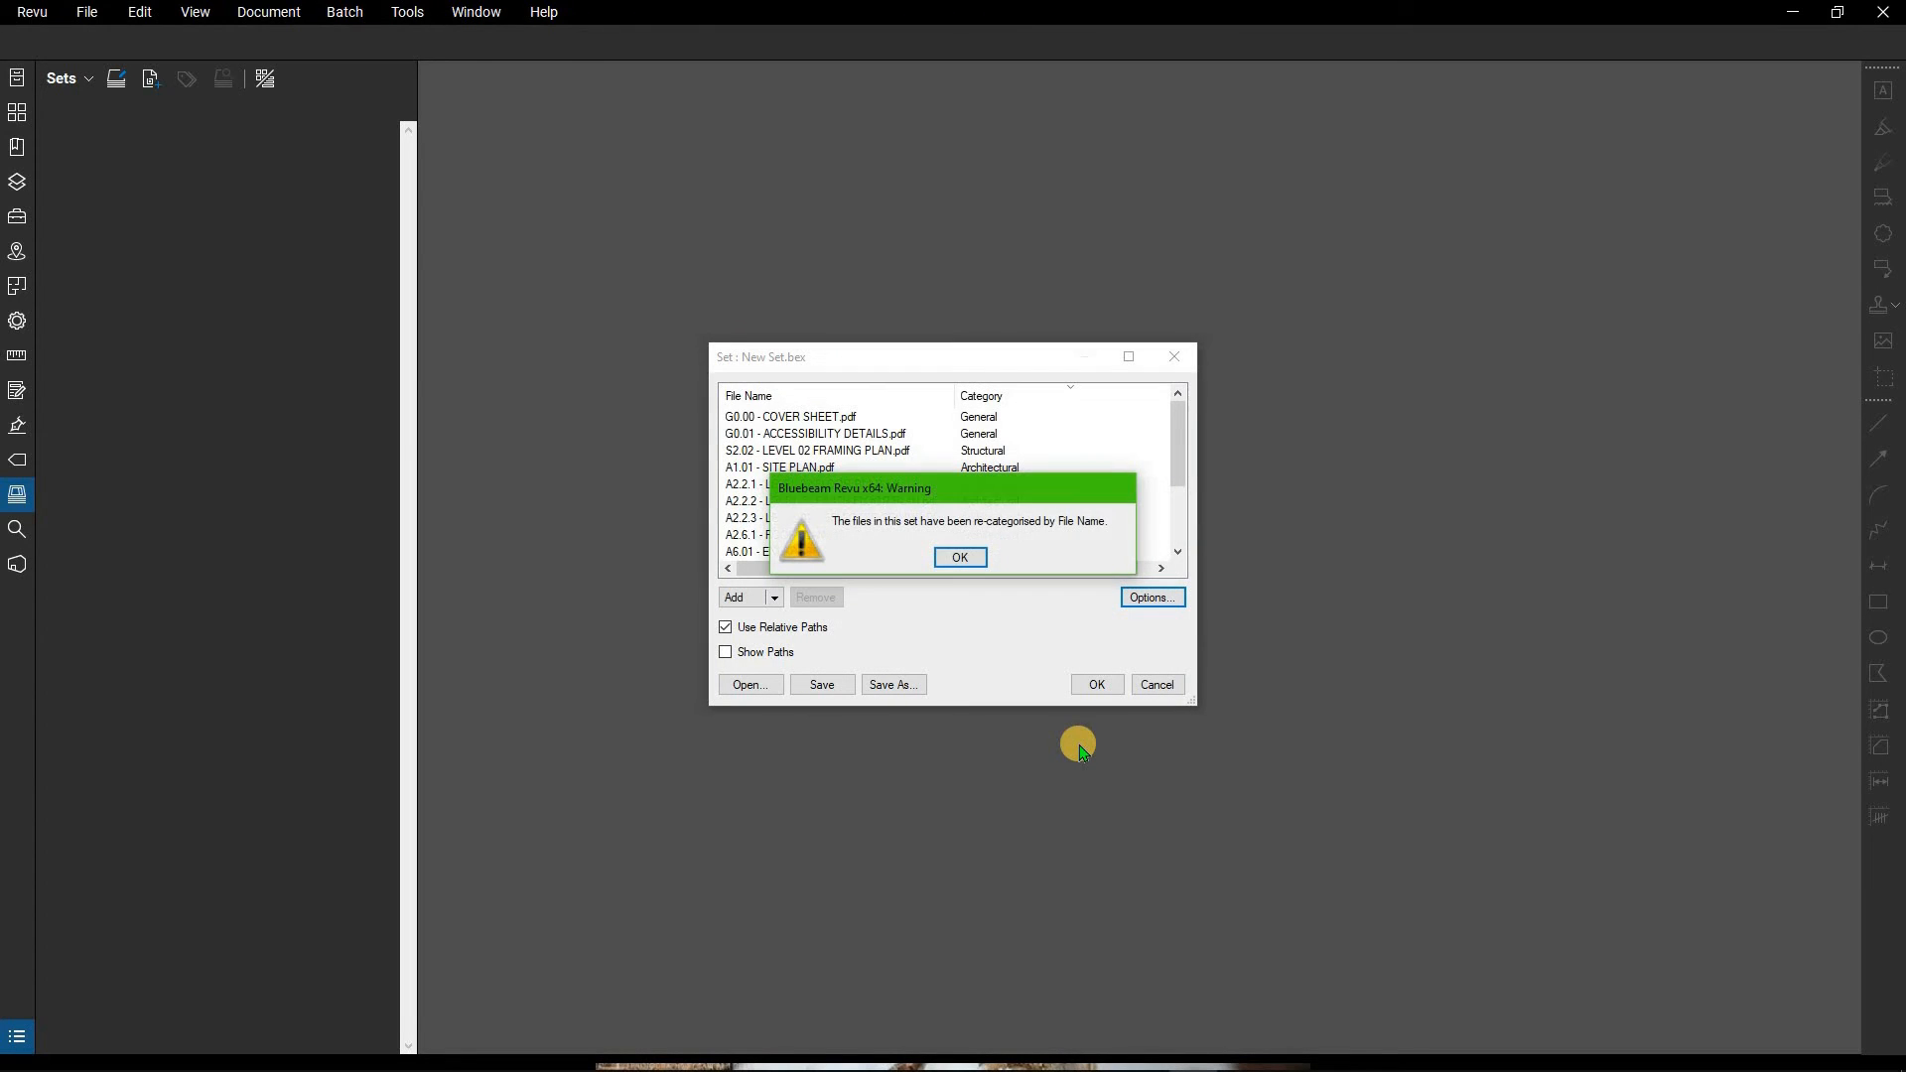
Add the three revised floor plan and reflected ceiling plan PDFs from the Revisions folder to the set and confirm its file list.
left_click(960, 557)
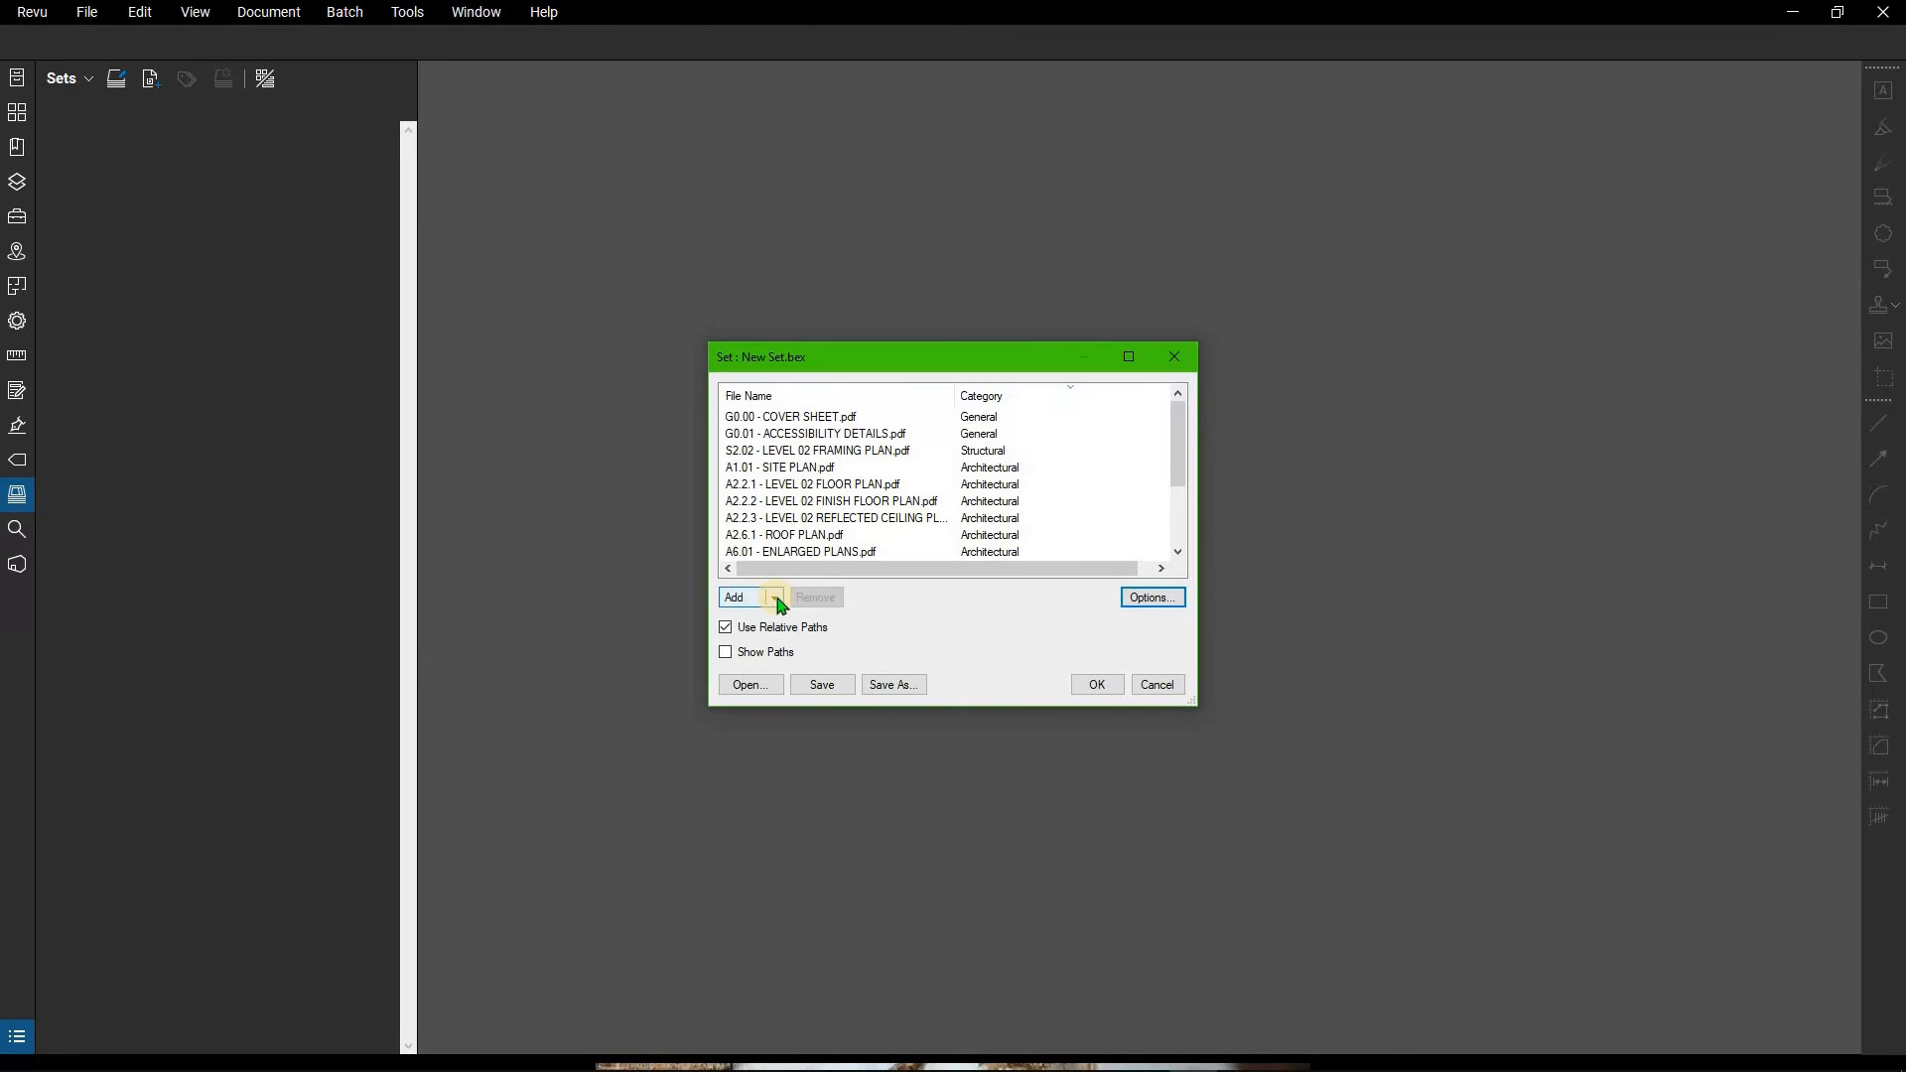
left_click(759, 599)
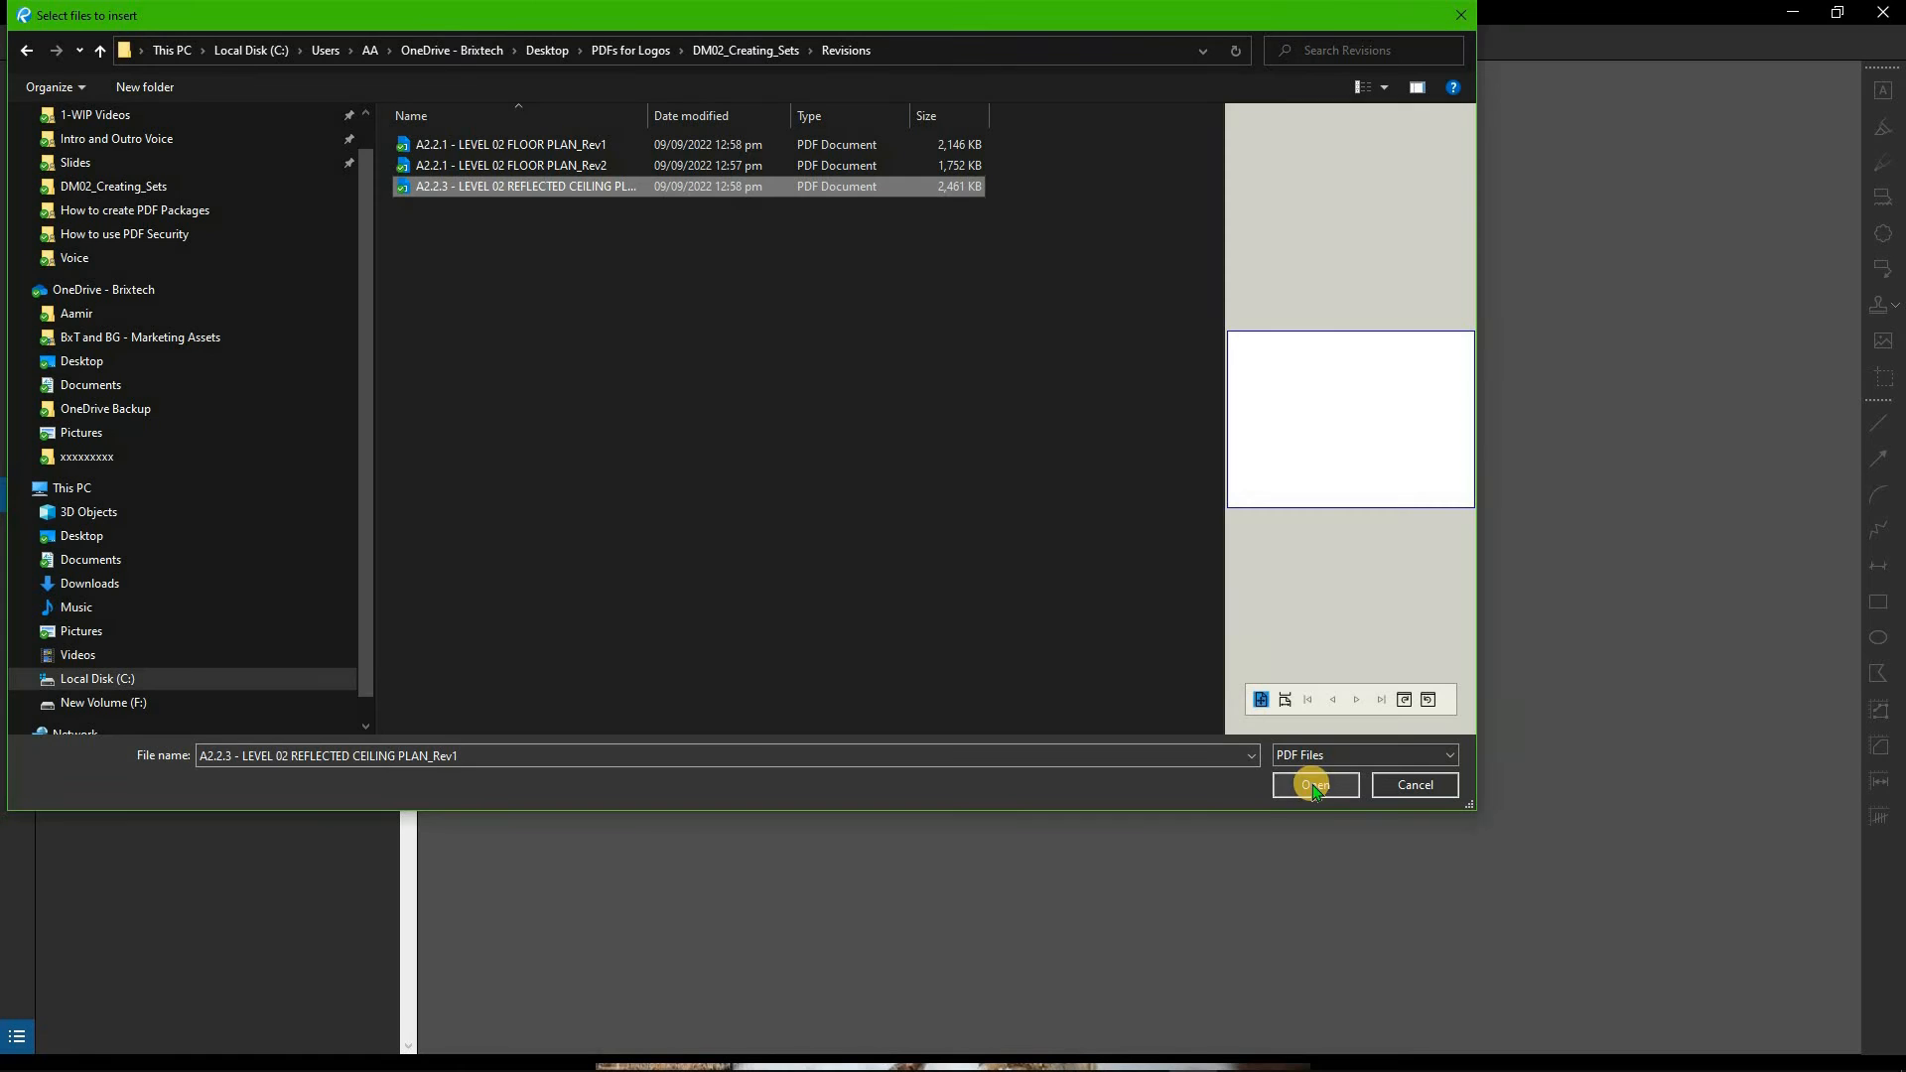
left_click(467, 146, "shift")
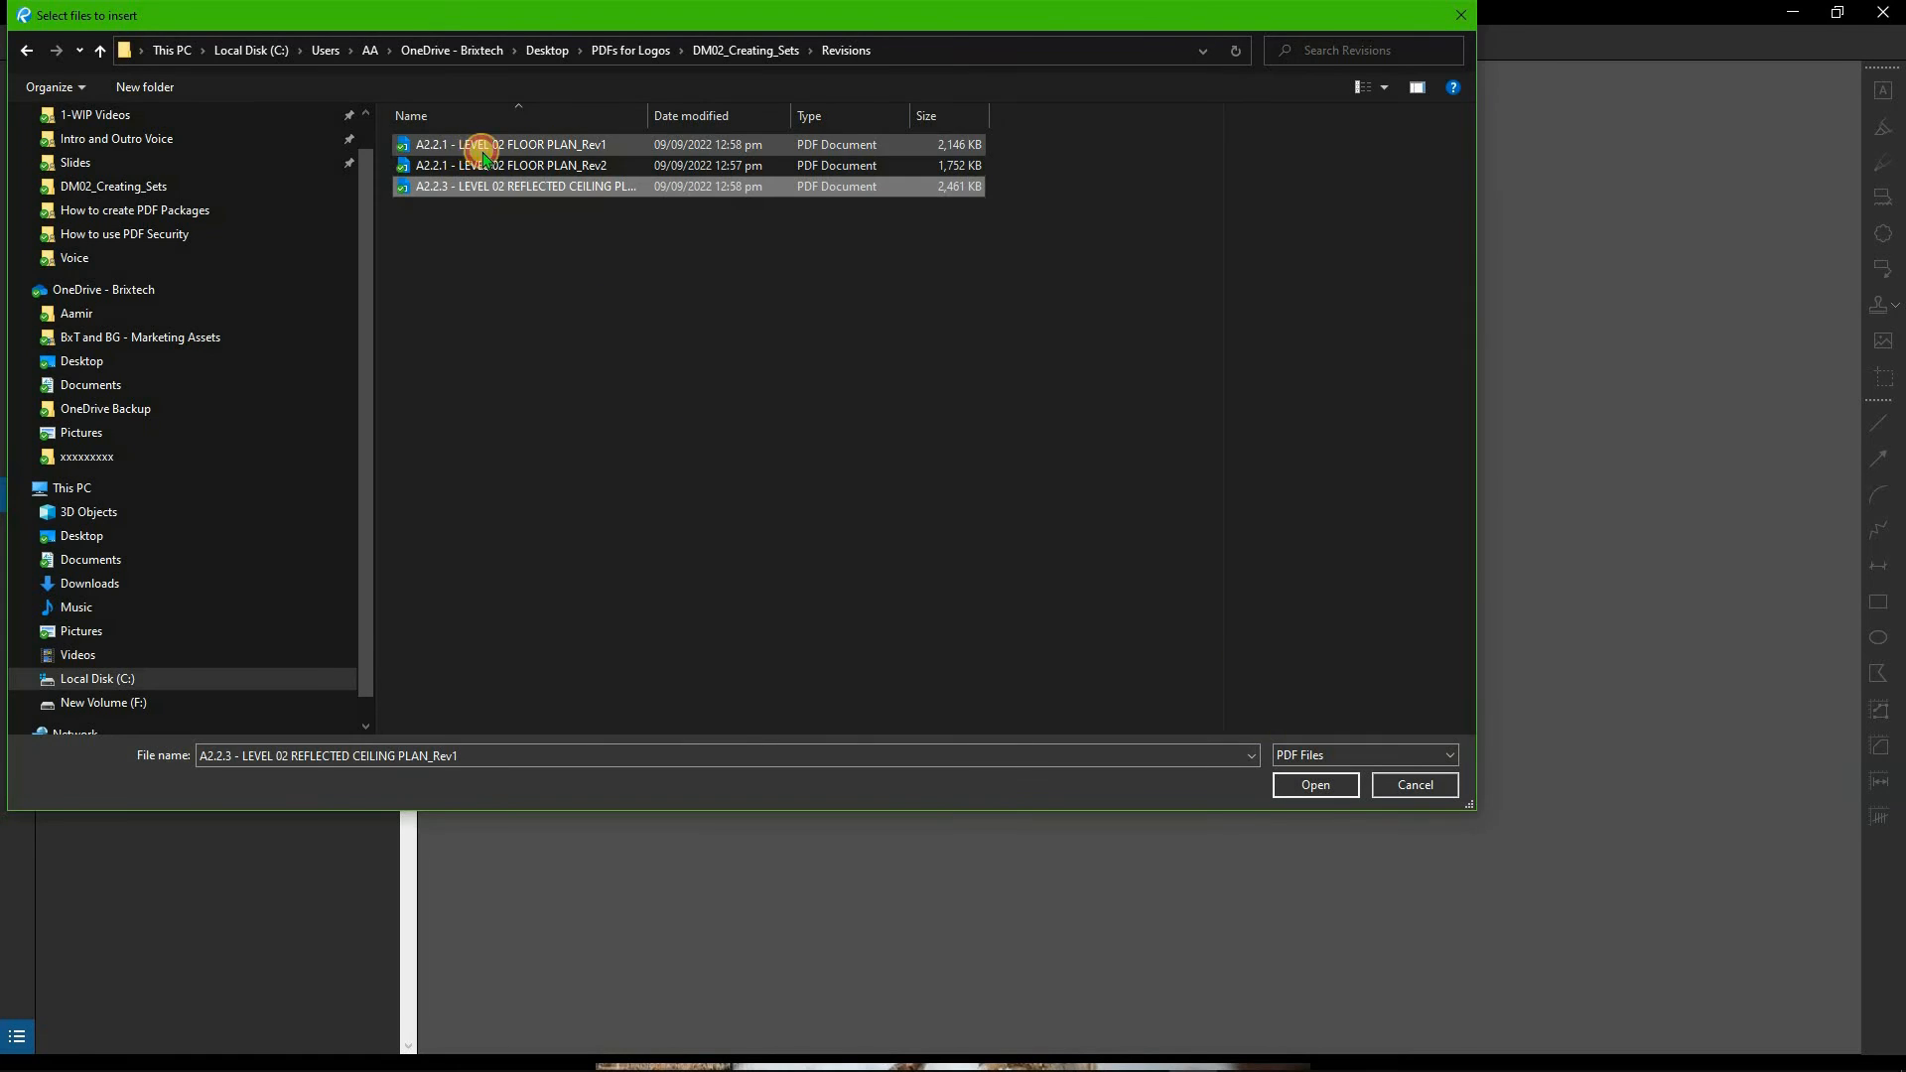
left_click(1342, 788)
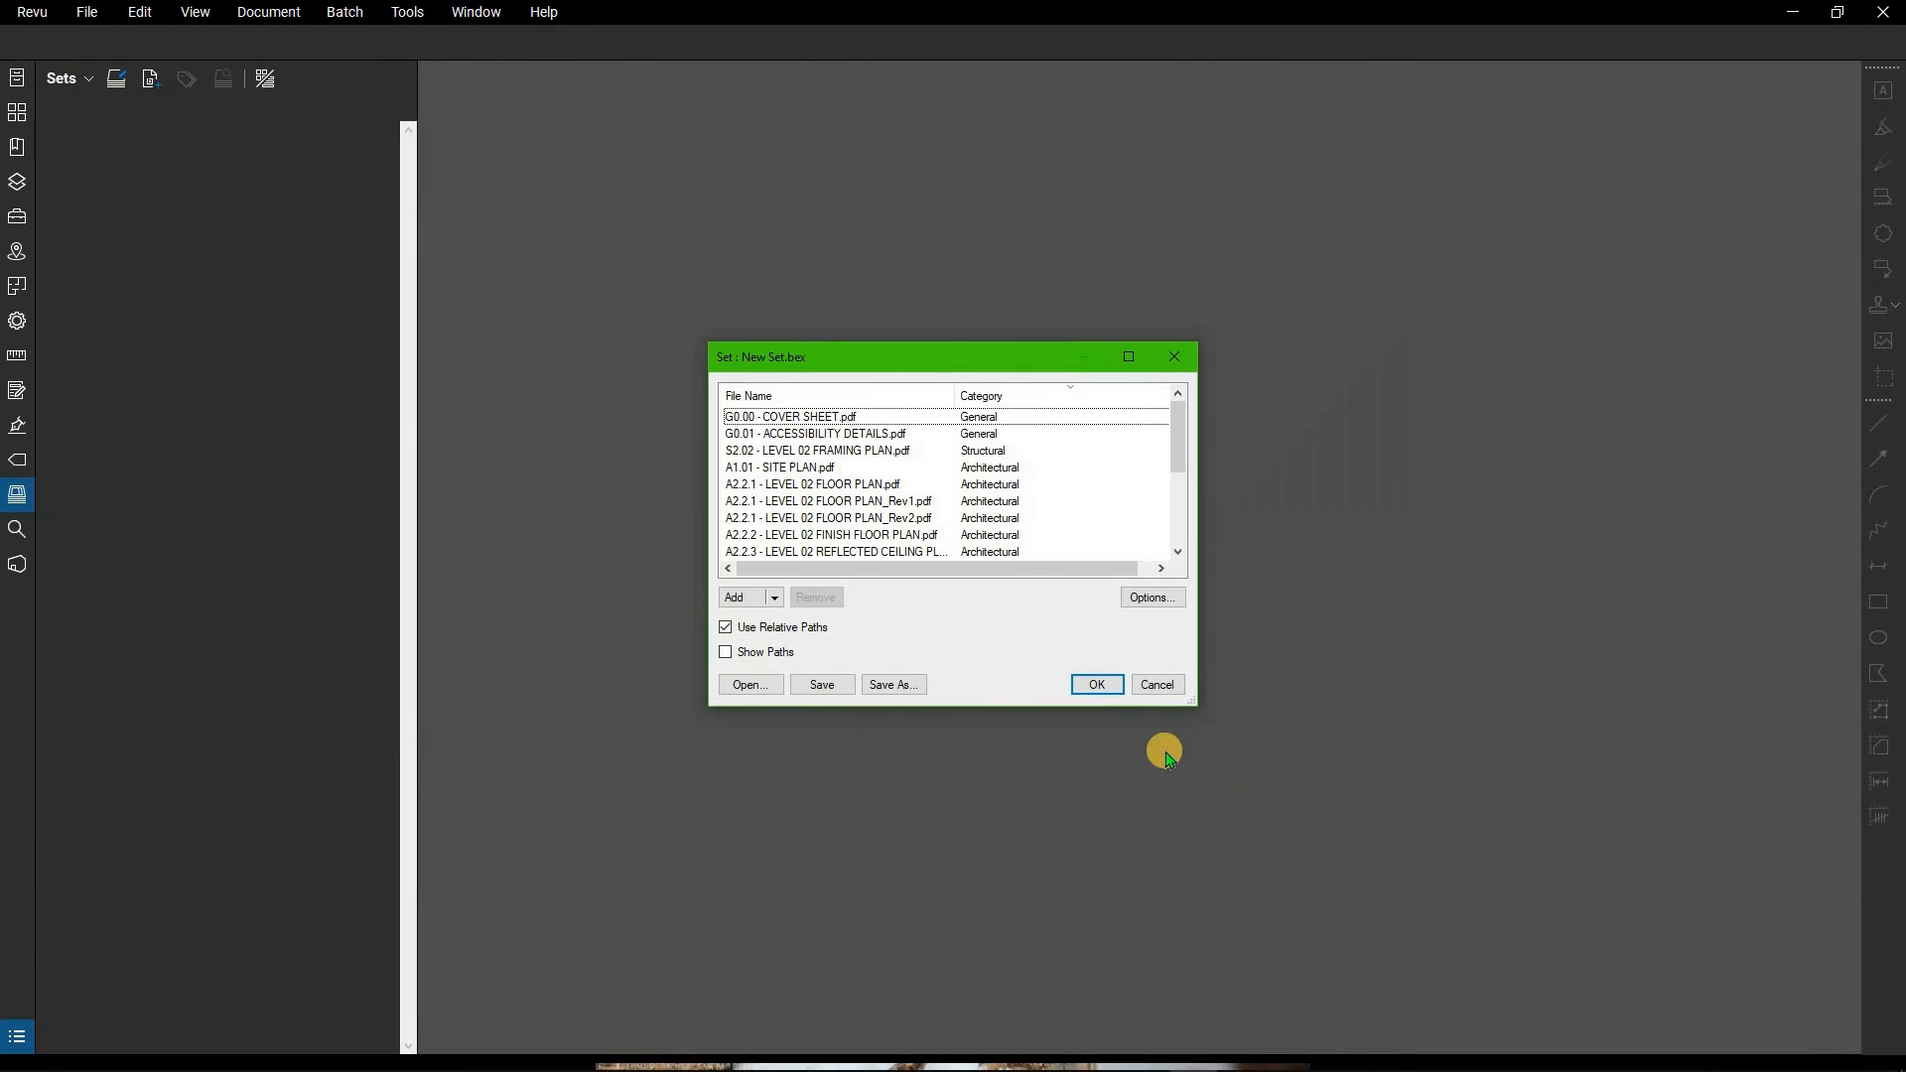
left_click(1102, 682)
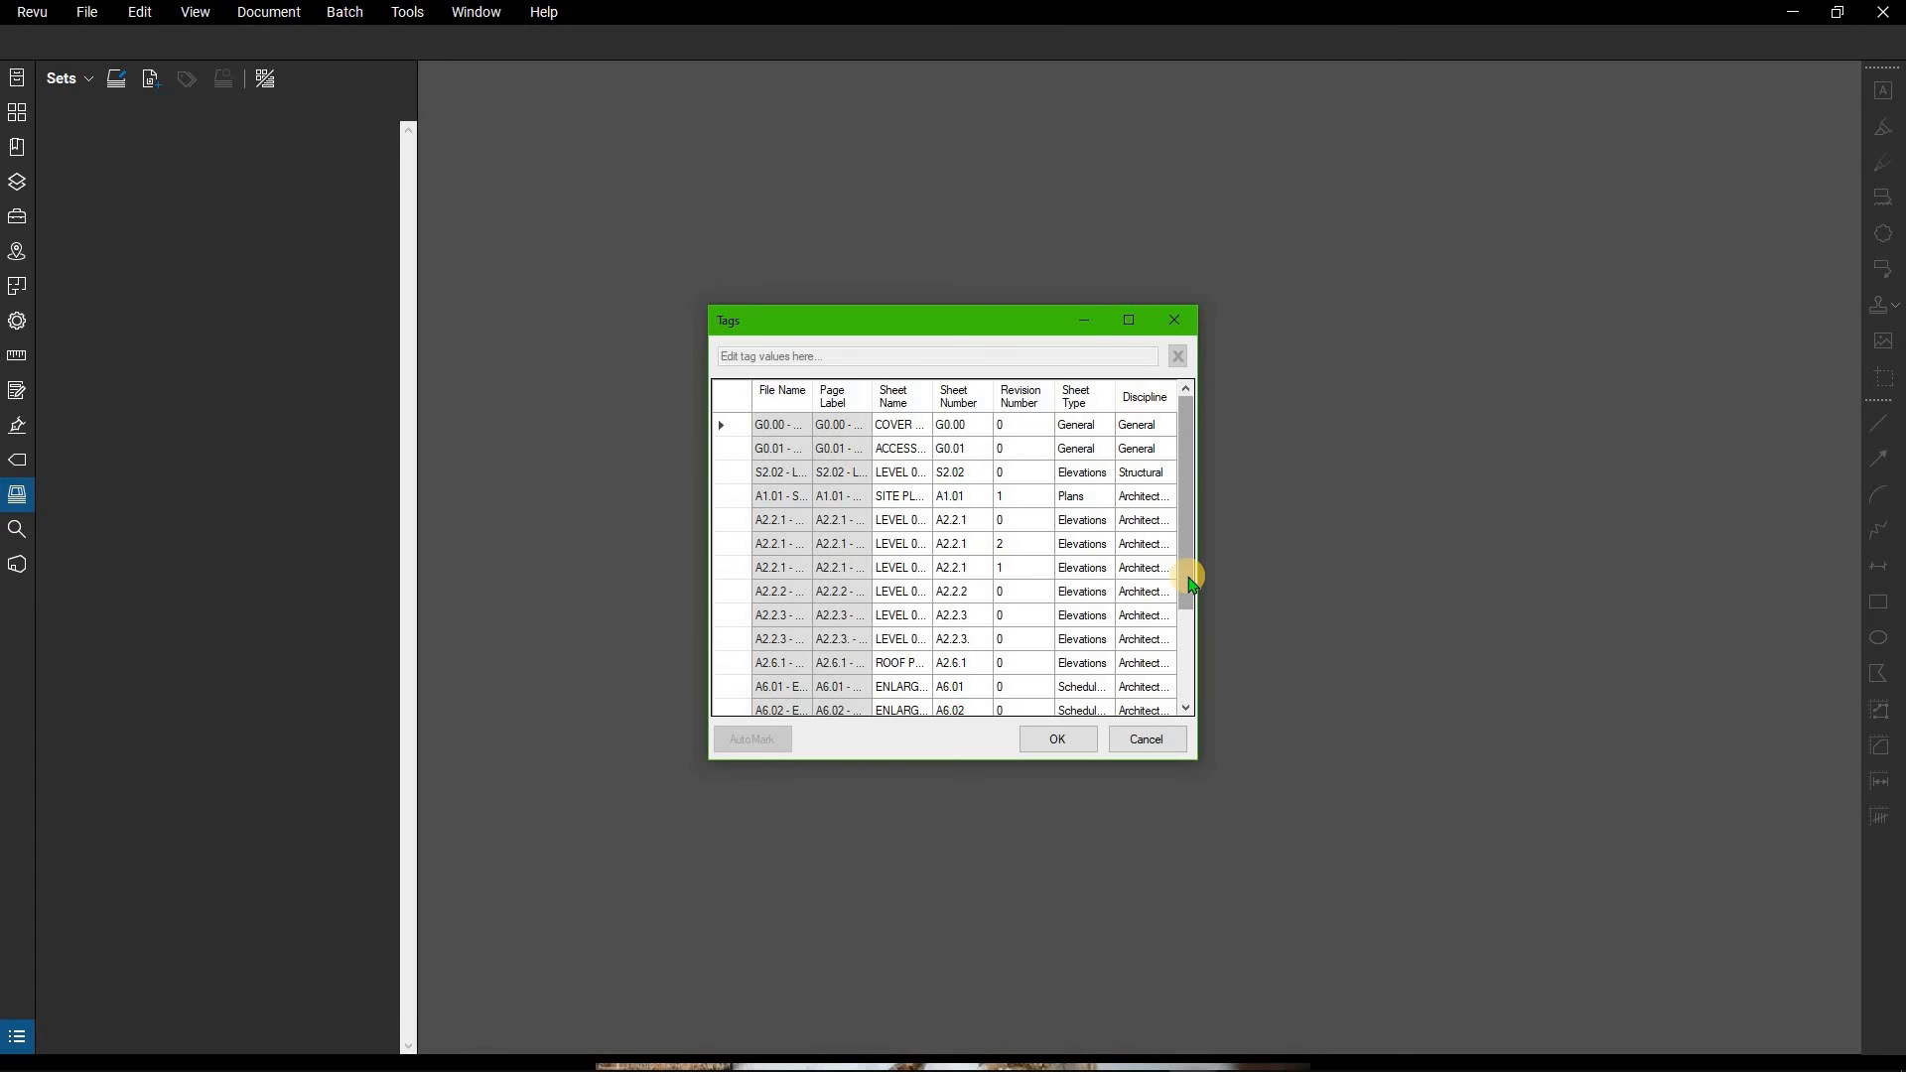
Review the tag values of the set's pages, including the cover sheet's Discipline value.
mouse_move(1190, 581)
left_mouse_down()
mouse_move(1191, 689)
mouse_move(1175, 561)
left_mouse_up()
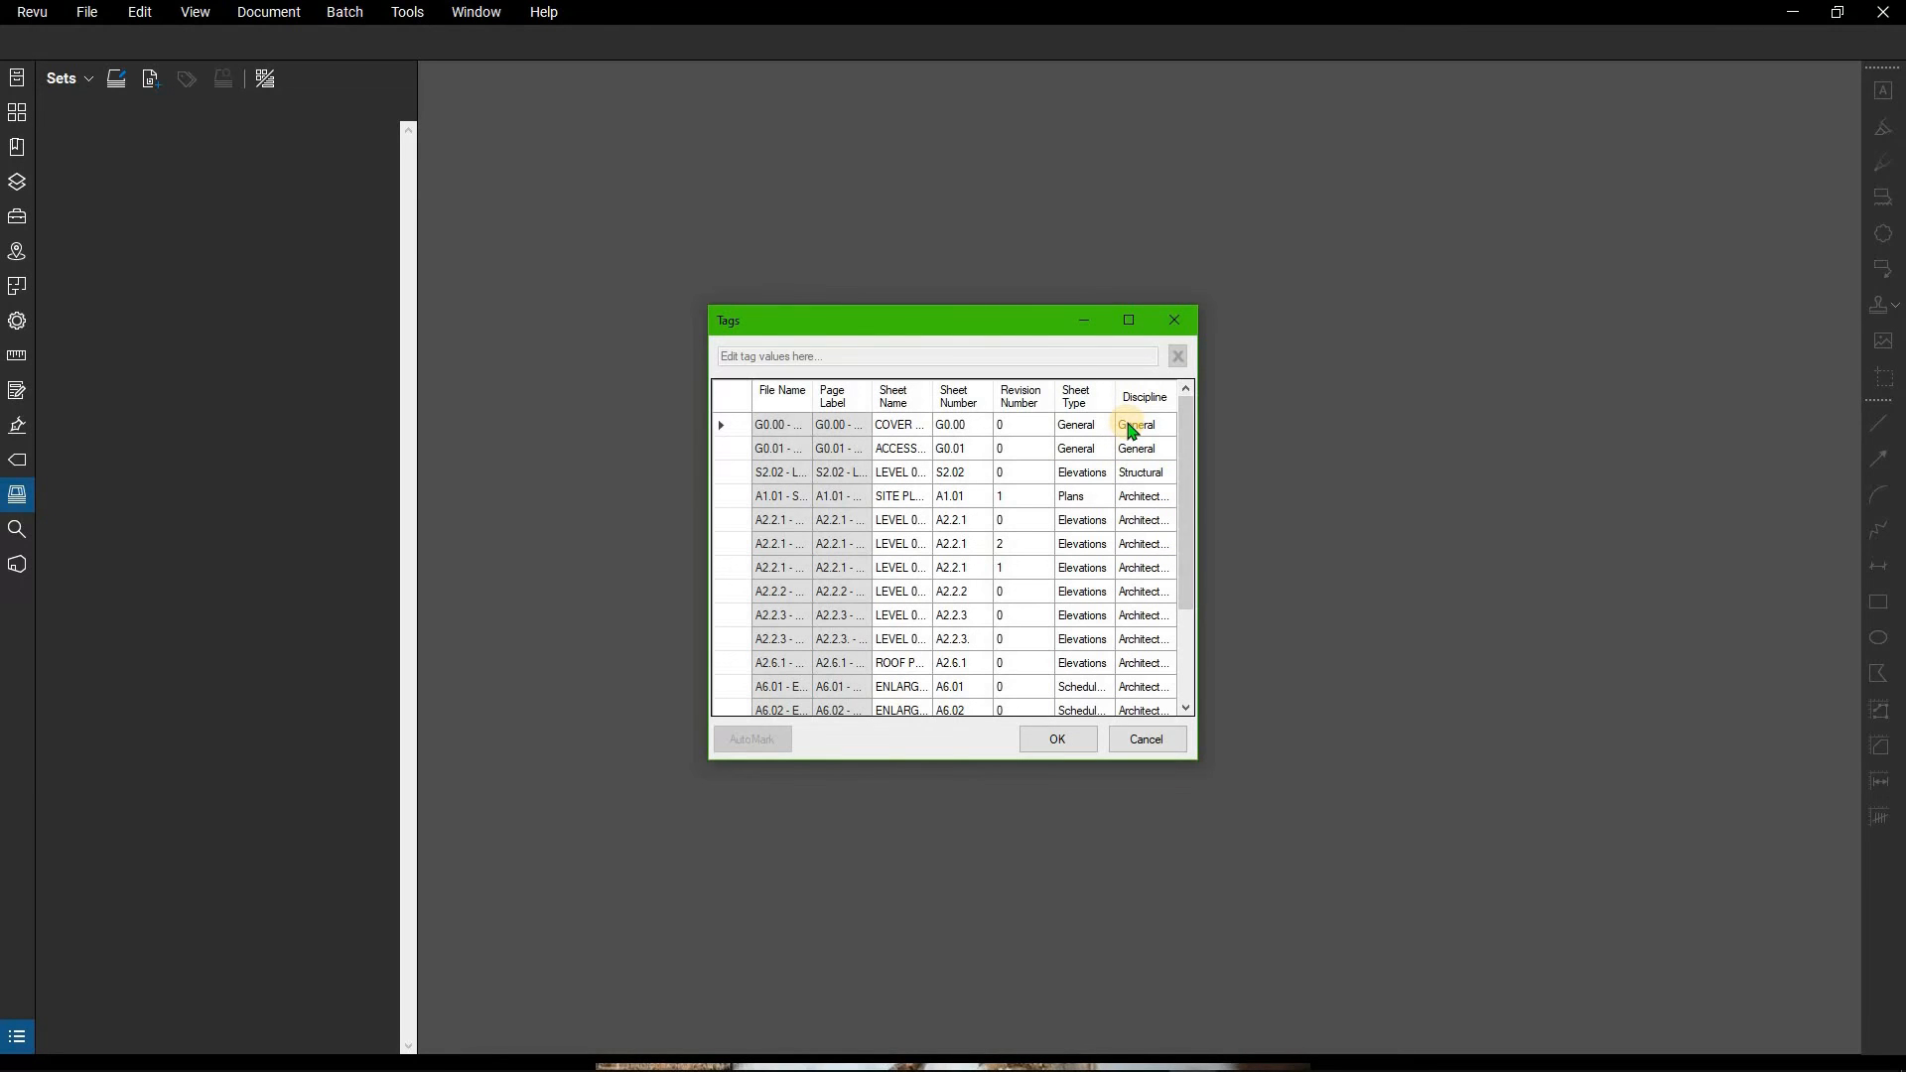
left_click_drag(1186, 447, 1133, 416)
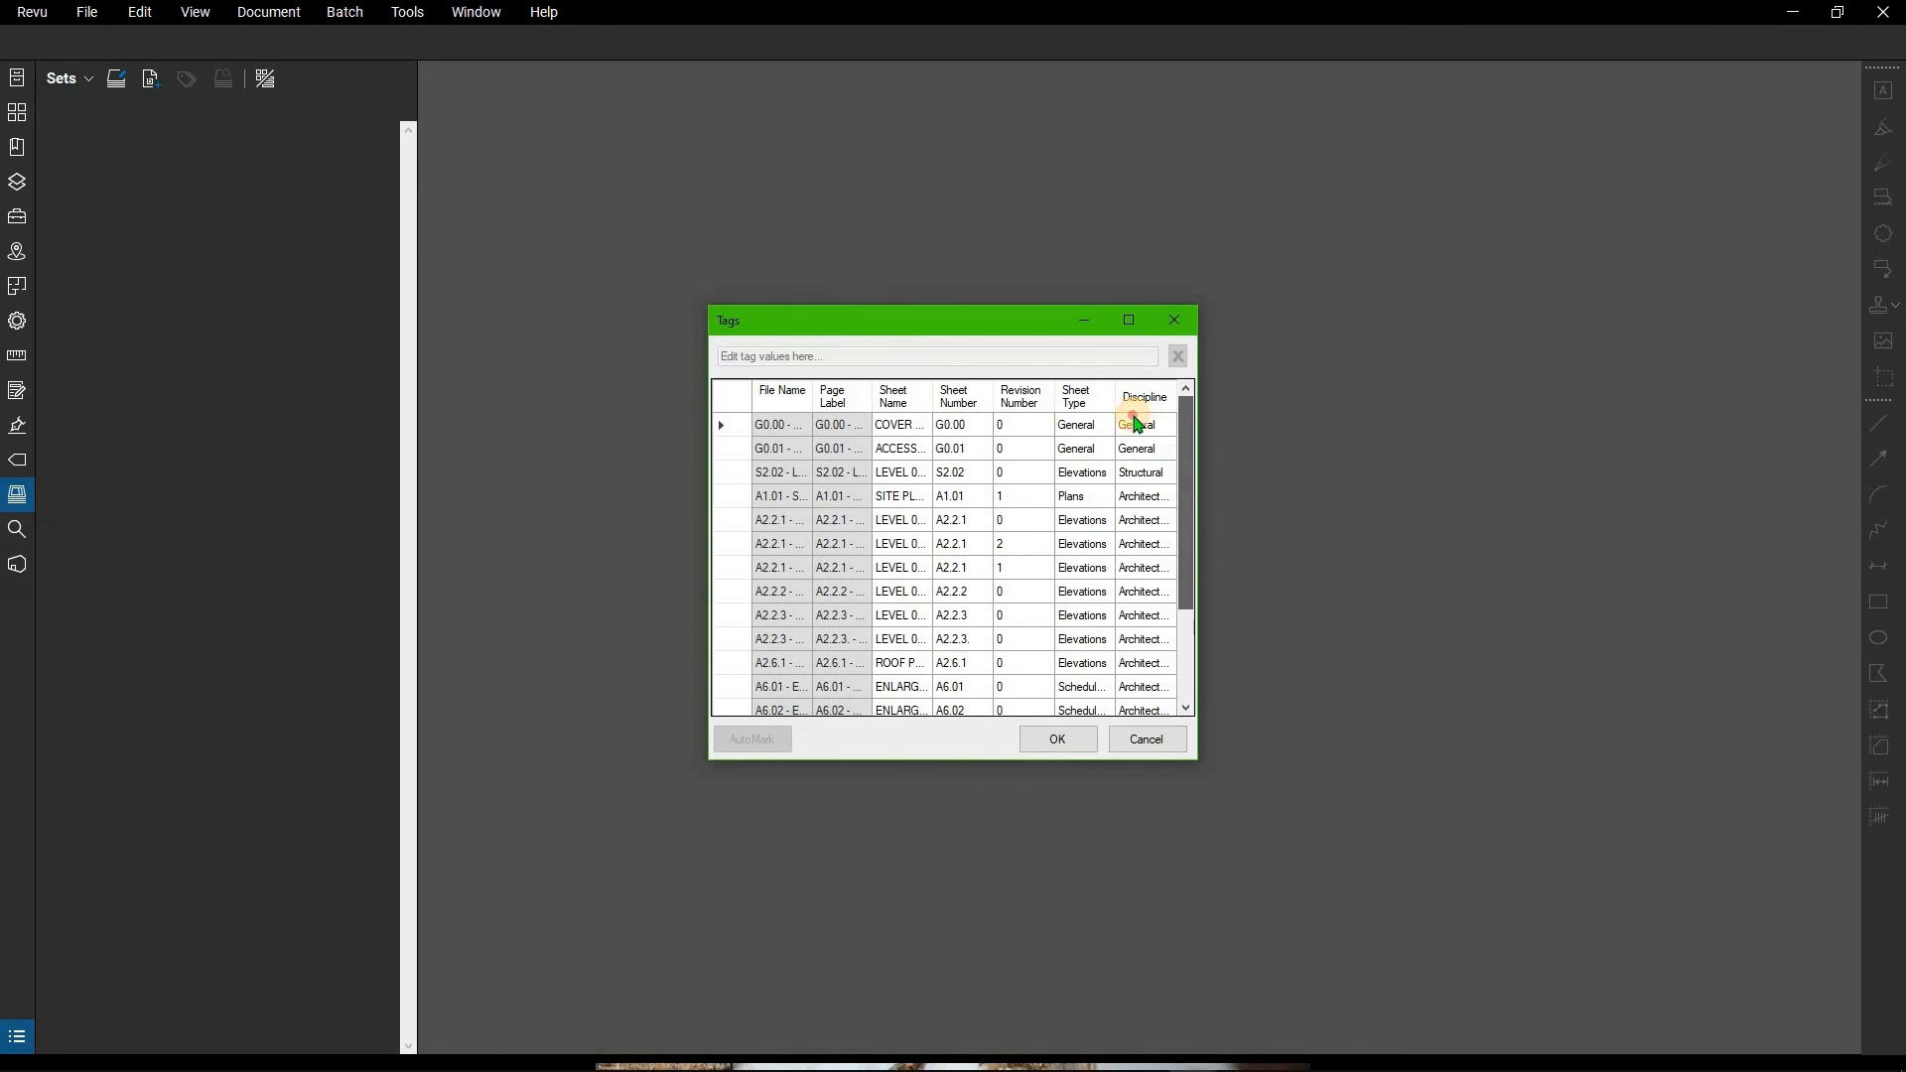
left_click(1137, 424)
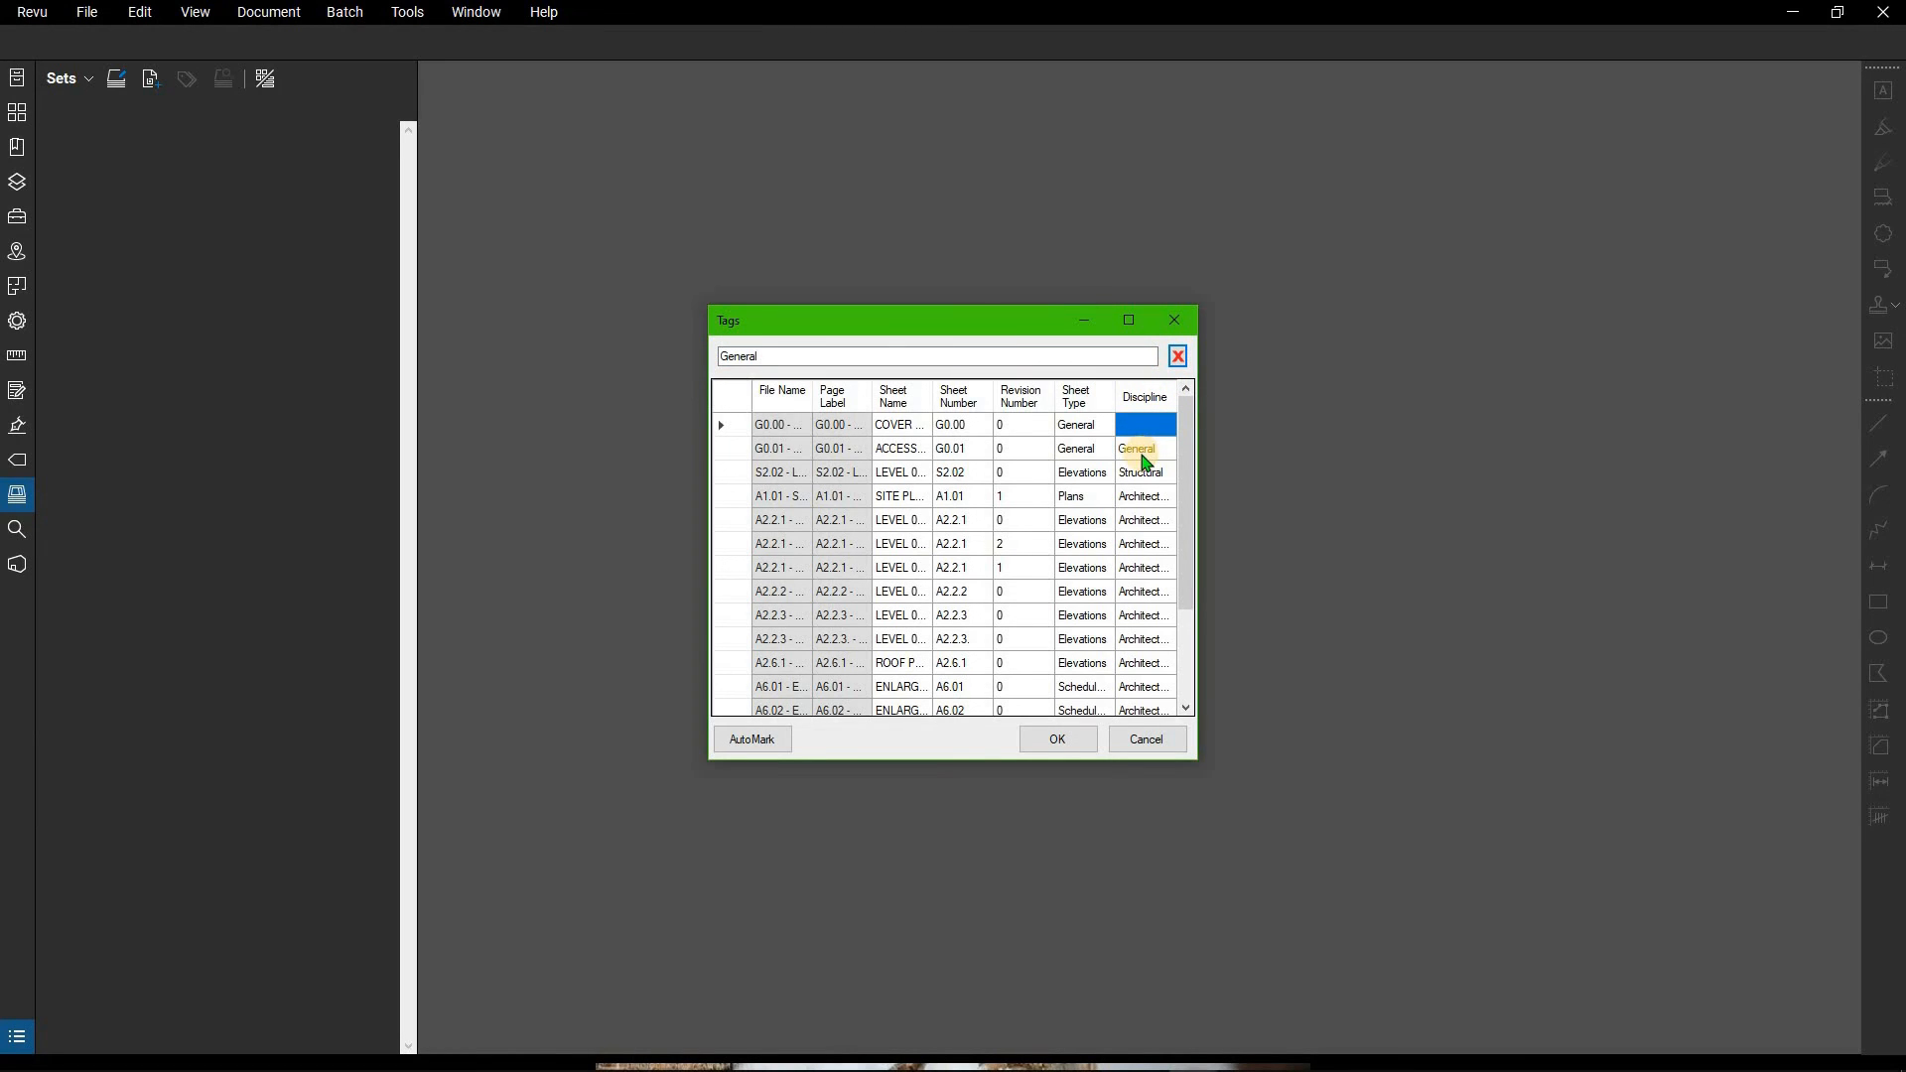
Accept the page tags, copy markups from the matched current pages to their revised pages, and stamp the current pages Superseded.
left_click(1055, 739)
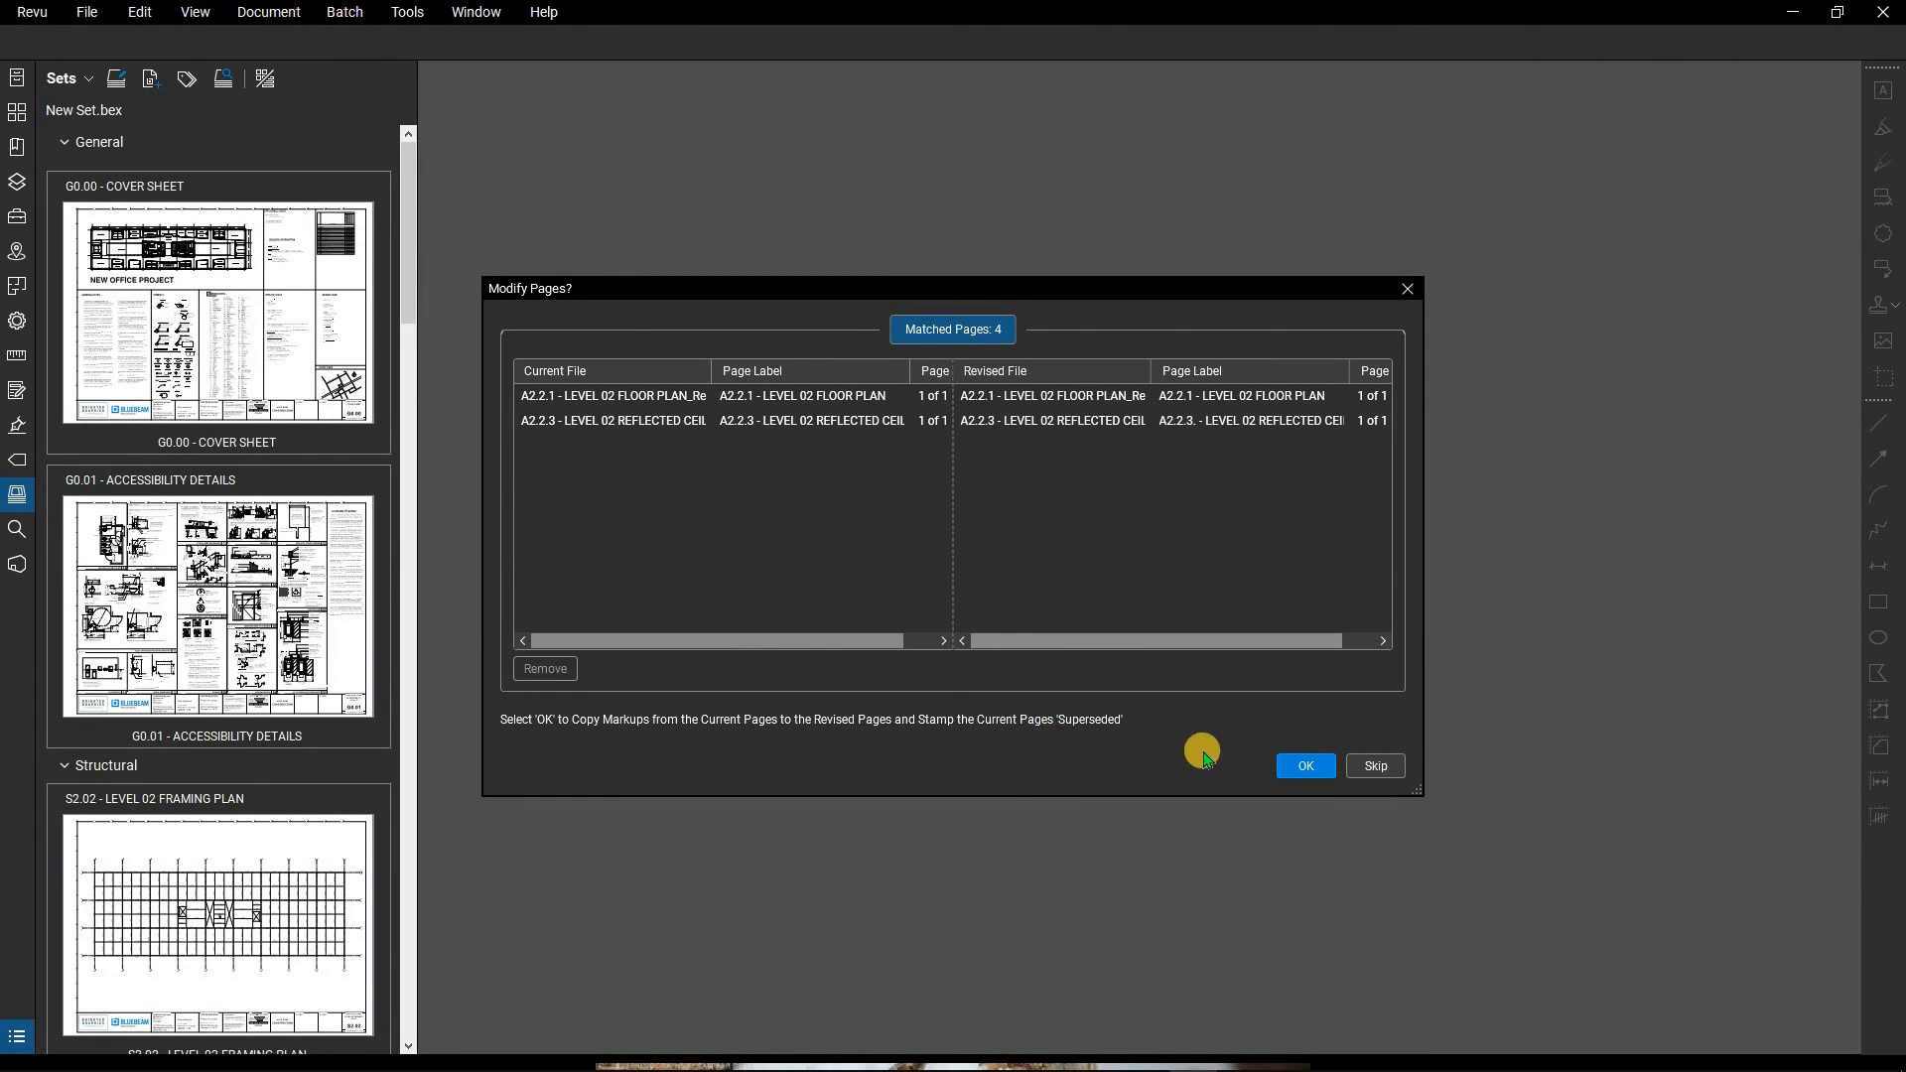
left_click(1293, 769)
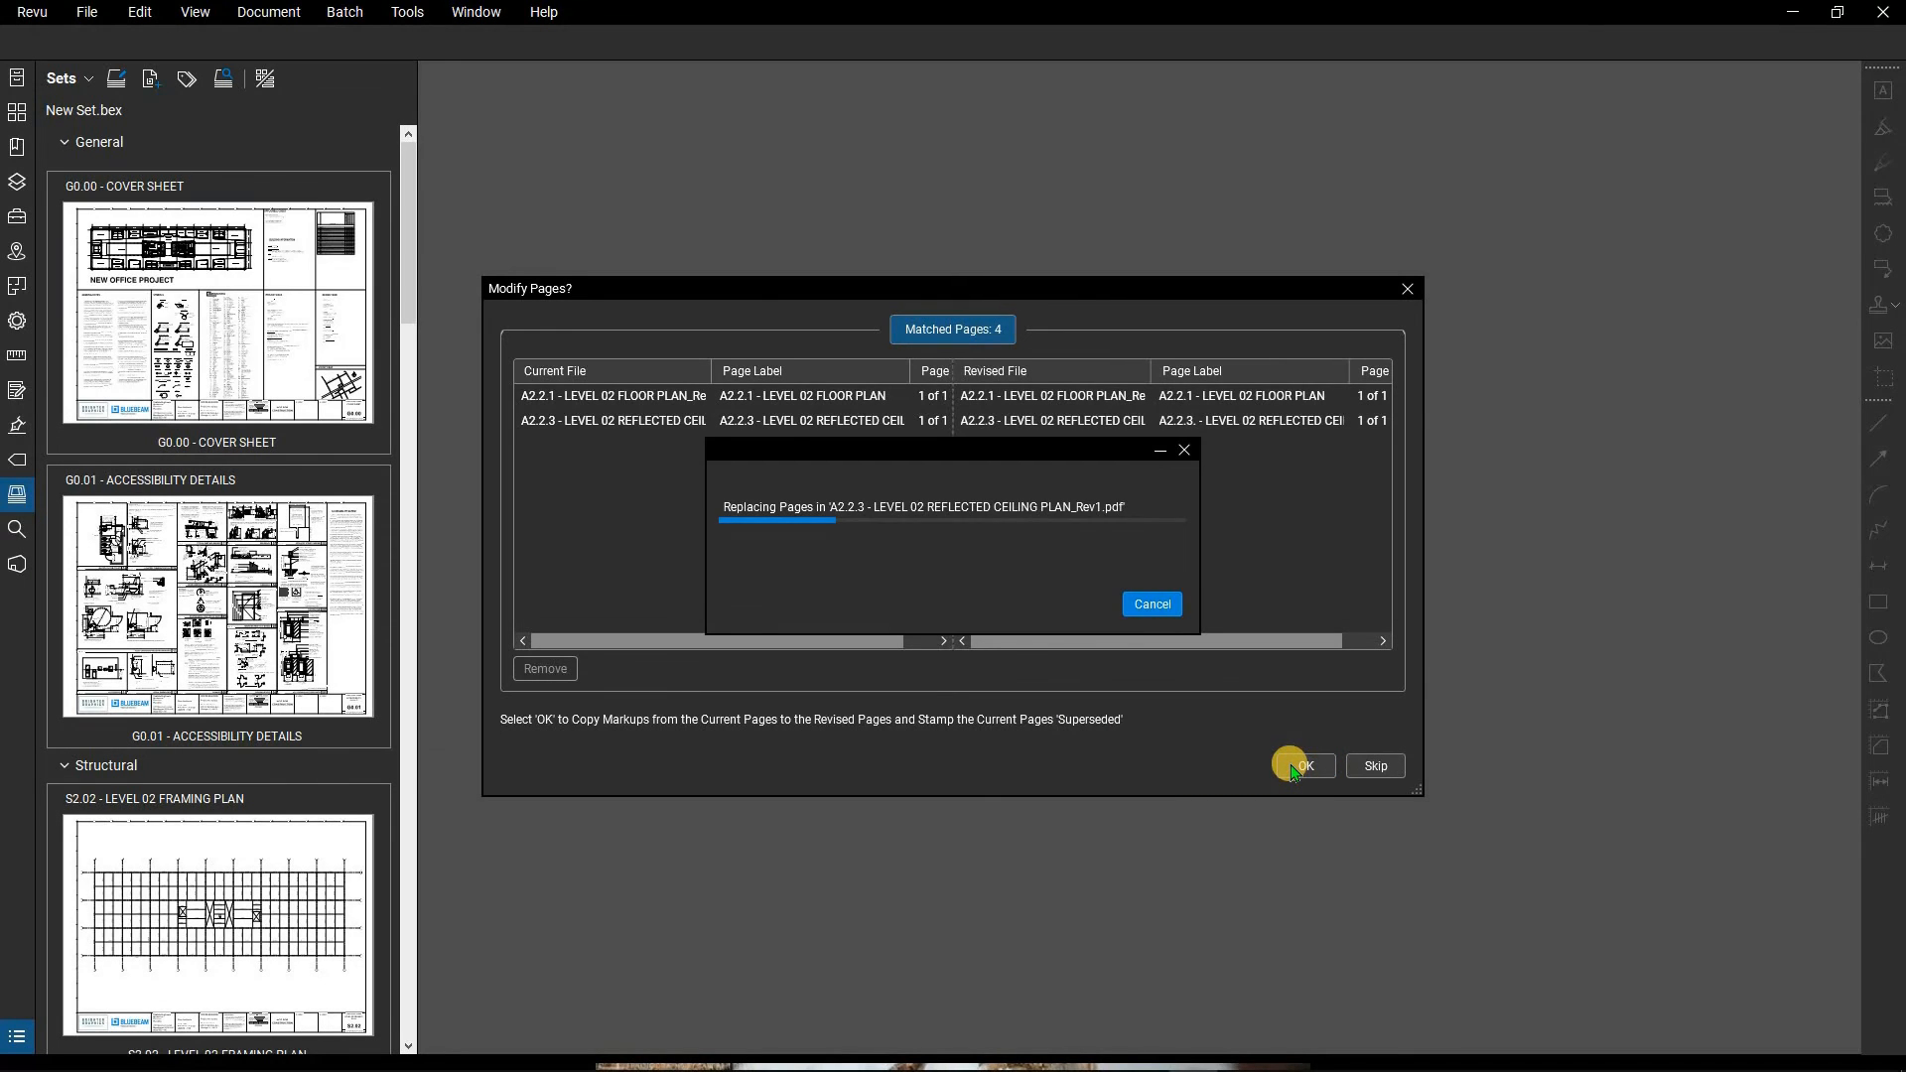
left_click(1058, 740)
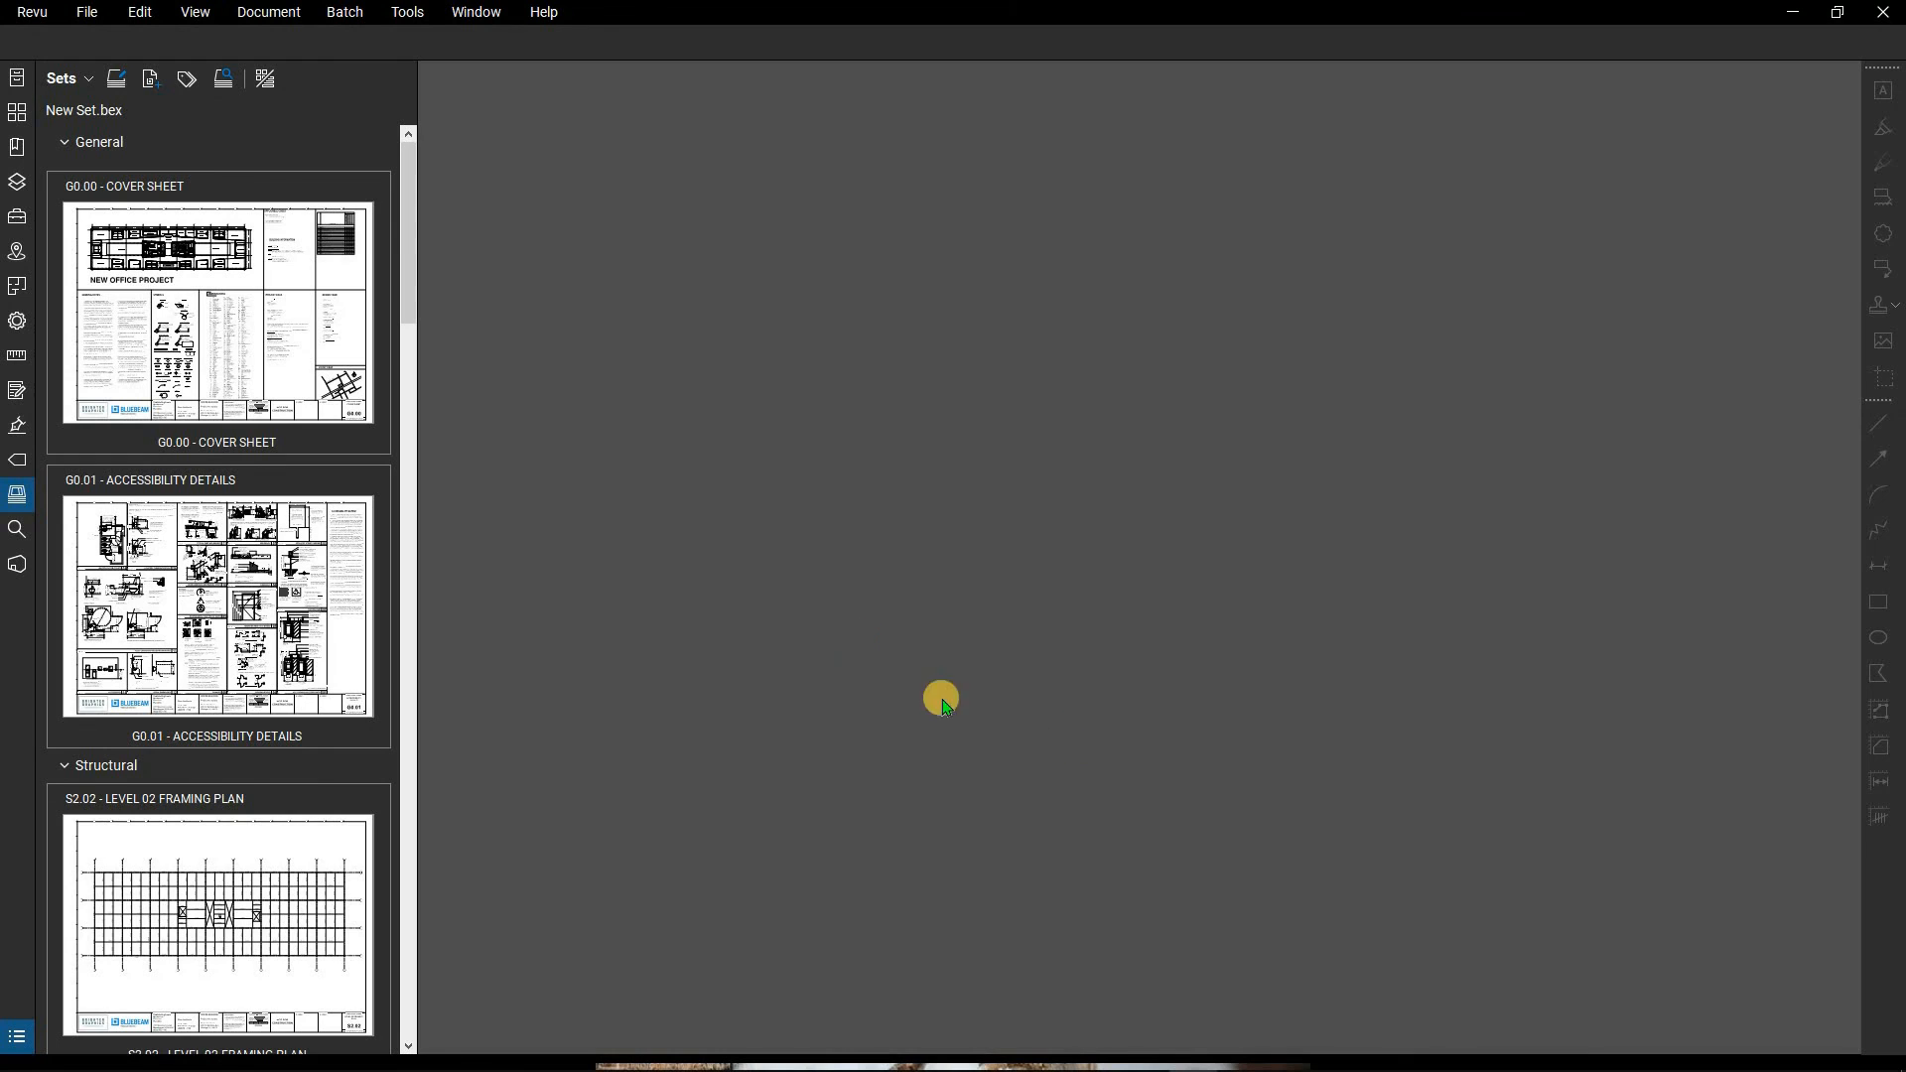
Save the set as a Bluebeam set file (.bex).
mouse_move(410, 249)
left_mouse_down()
mouse_move(379, 502)
mouse_move(407, 993)
mouse_move(405, 235)
left_mouse_up()
left_click(70, 78)
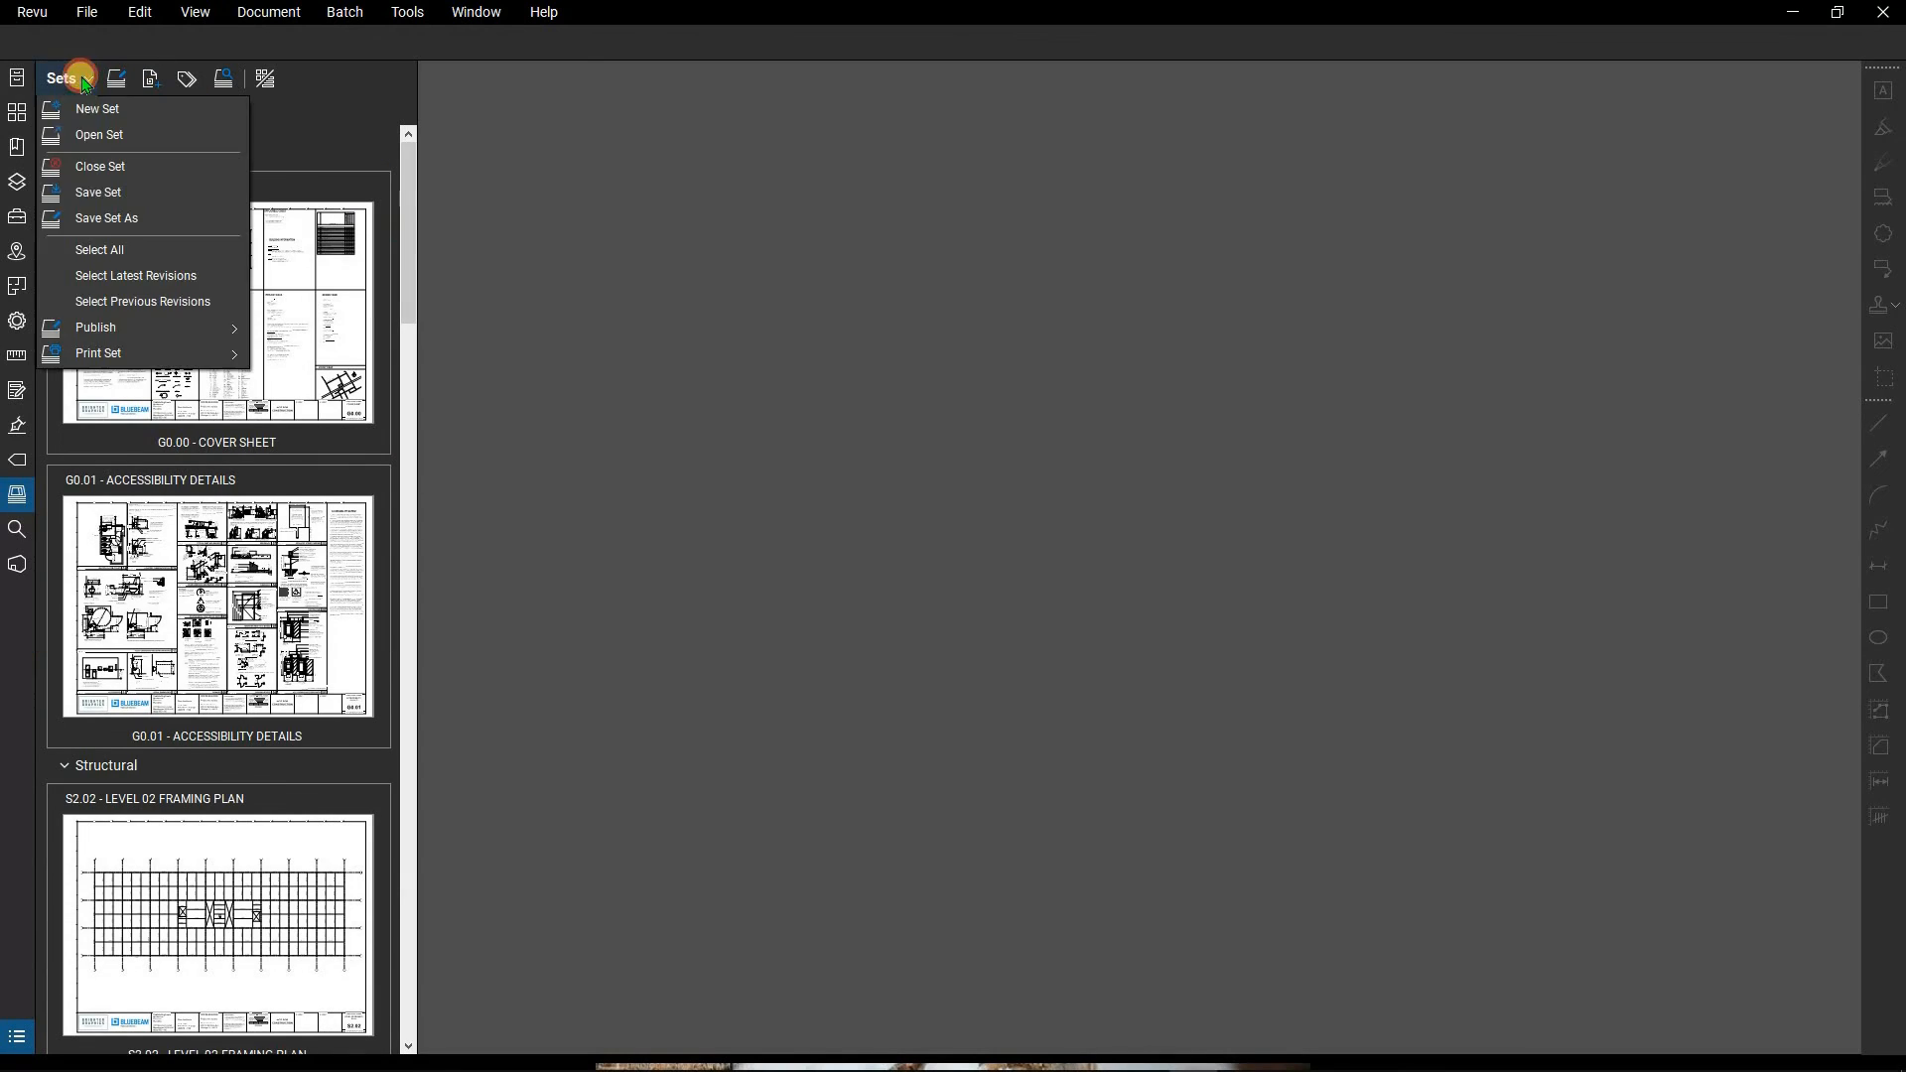
left_click(80, 193)
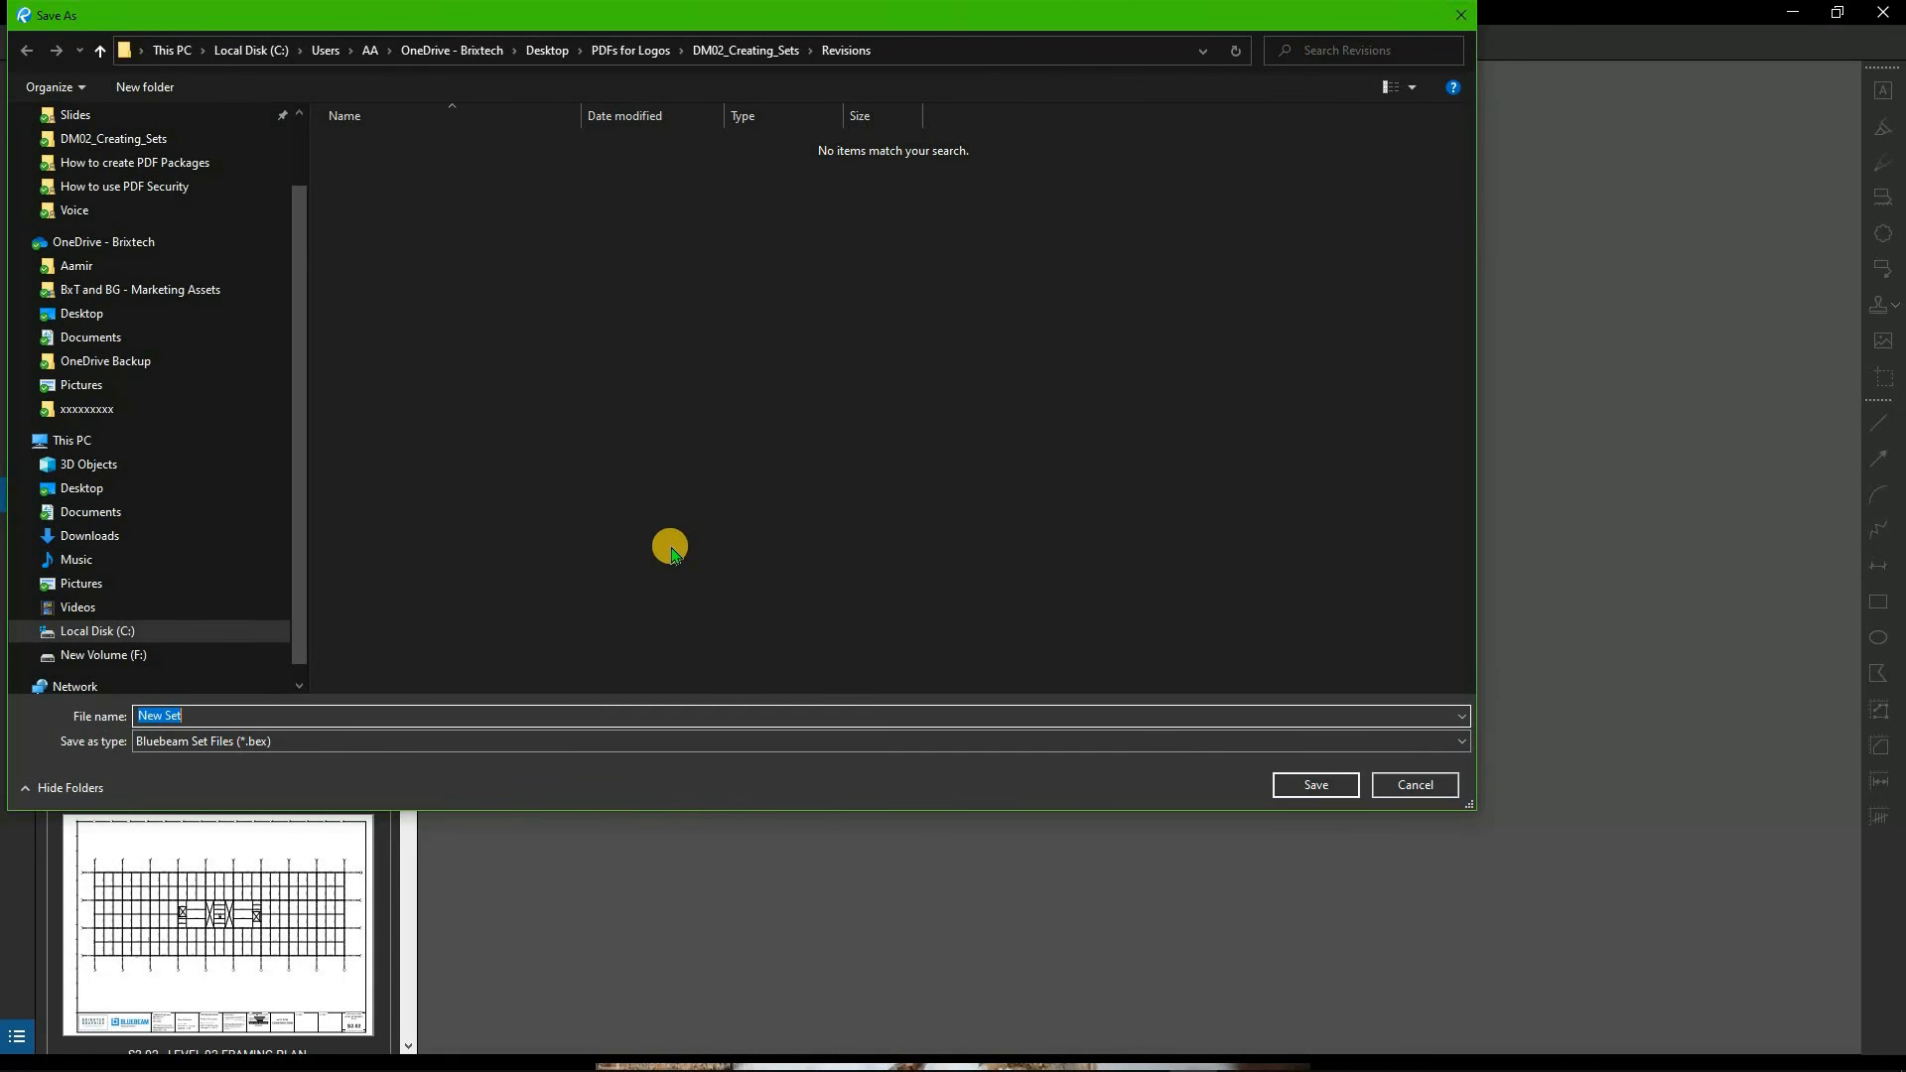